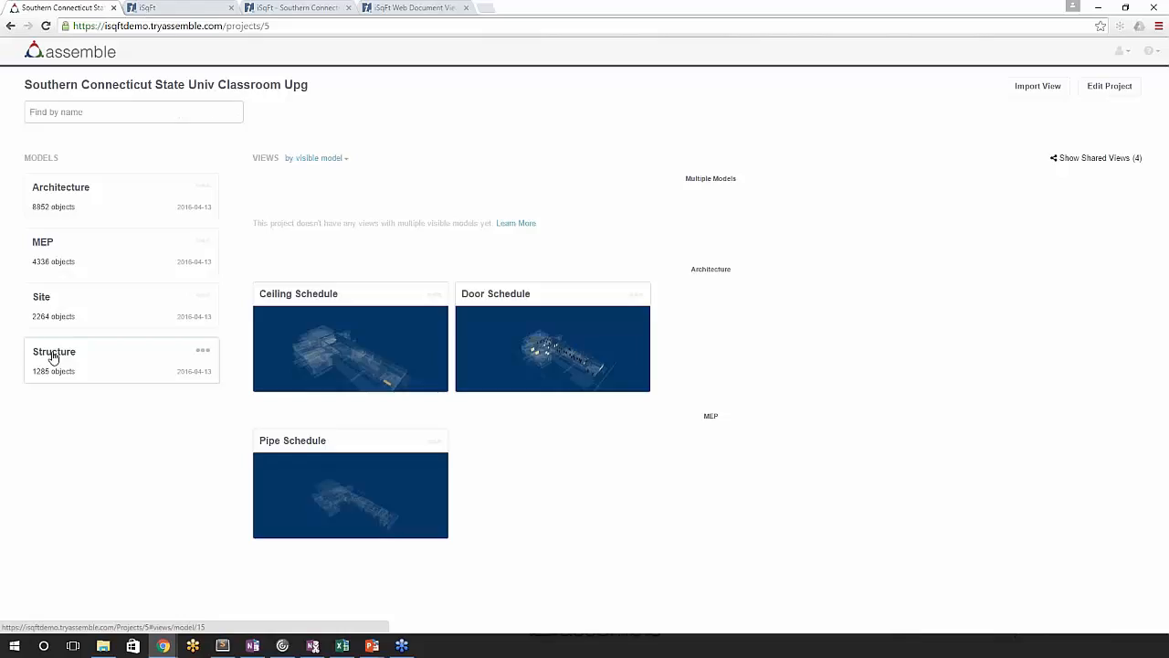
- Open the Structure model and look over its 3D geometry from several angles
left_click(46, 358)
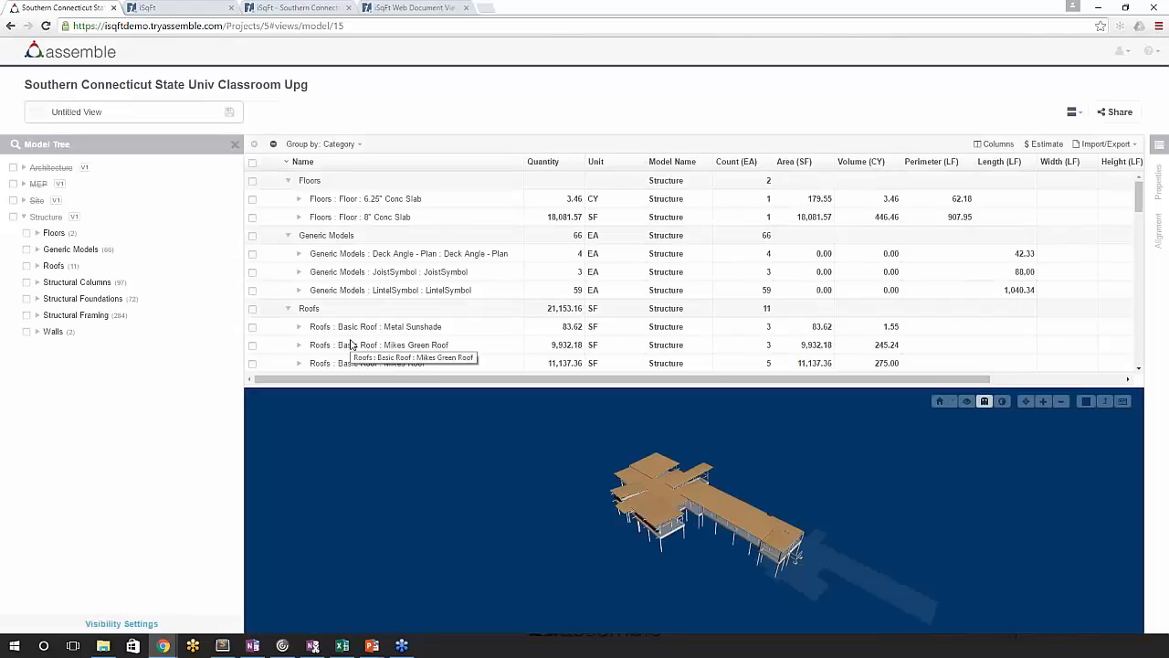
left_click_drag(805, 524, 739, 552)
scroll(822, 501, "up", 3)
left_click(985, 402)
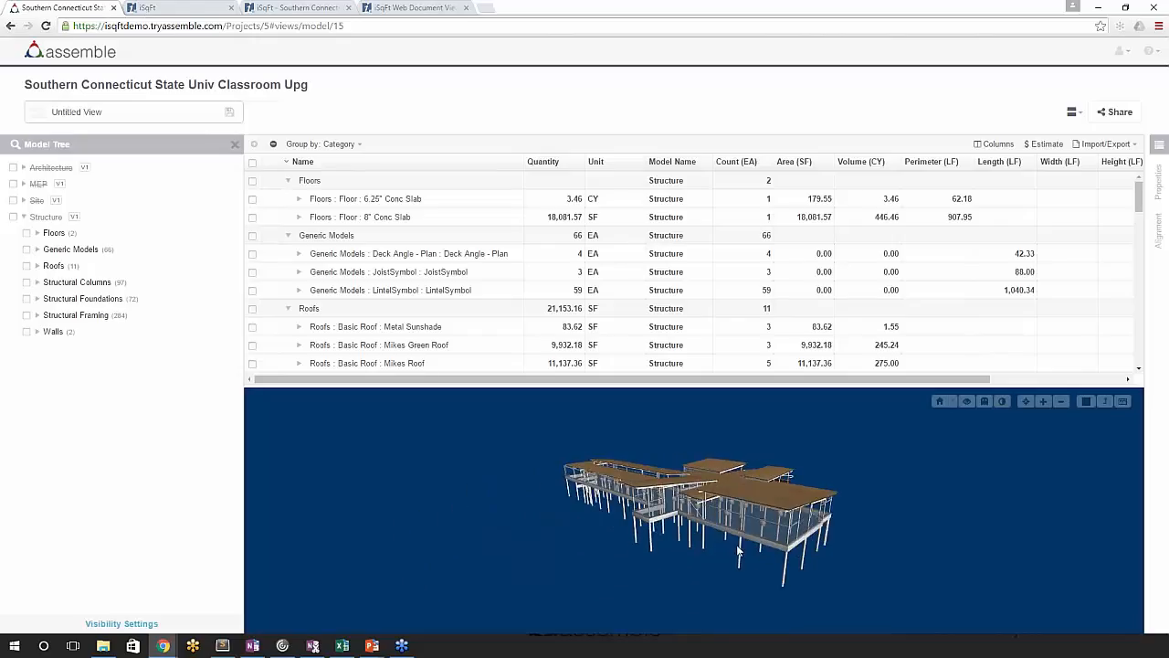
scroll(879, 500, "up", 5)
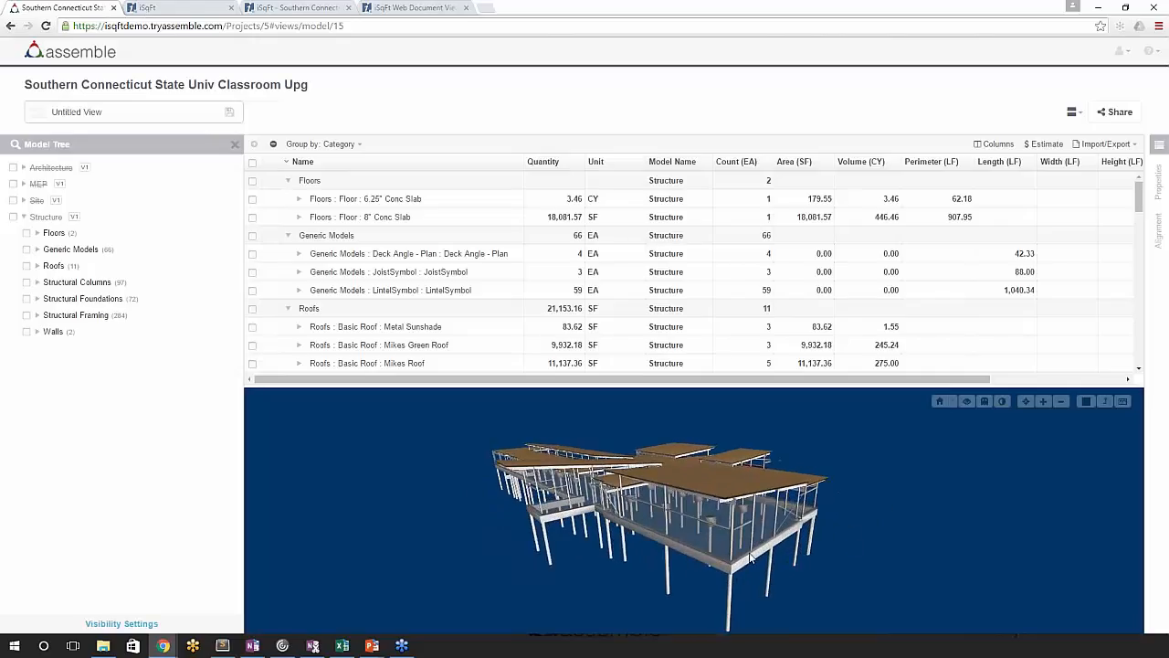
left_click_drag(737, 581, 692, 571)
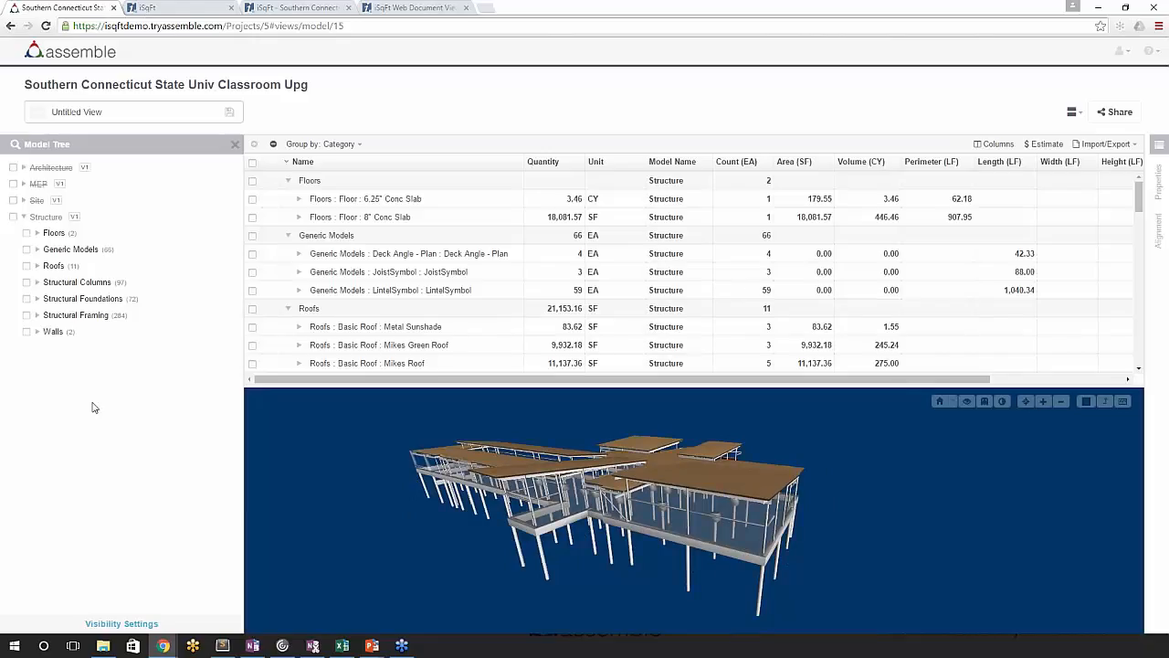
left_click_drag(684, 470, 682, 478)
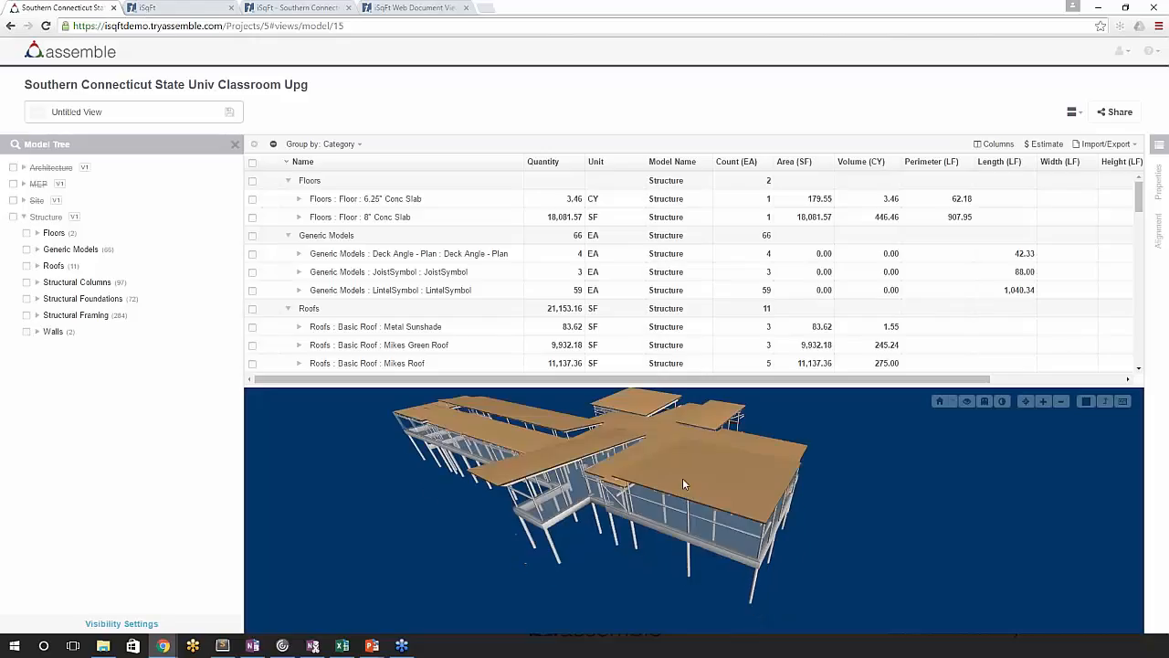
- Hide the Roofs category of the Structure model and clear the remaining object selection
left_click(27, 266)
left_click(684, 91)
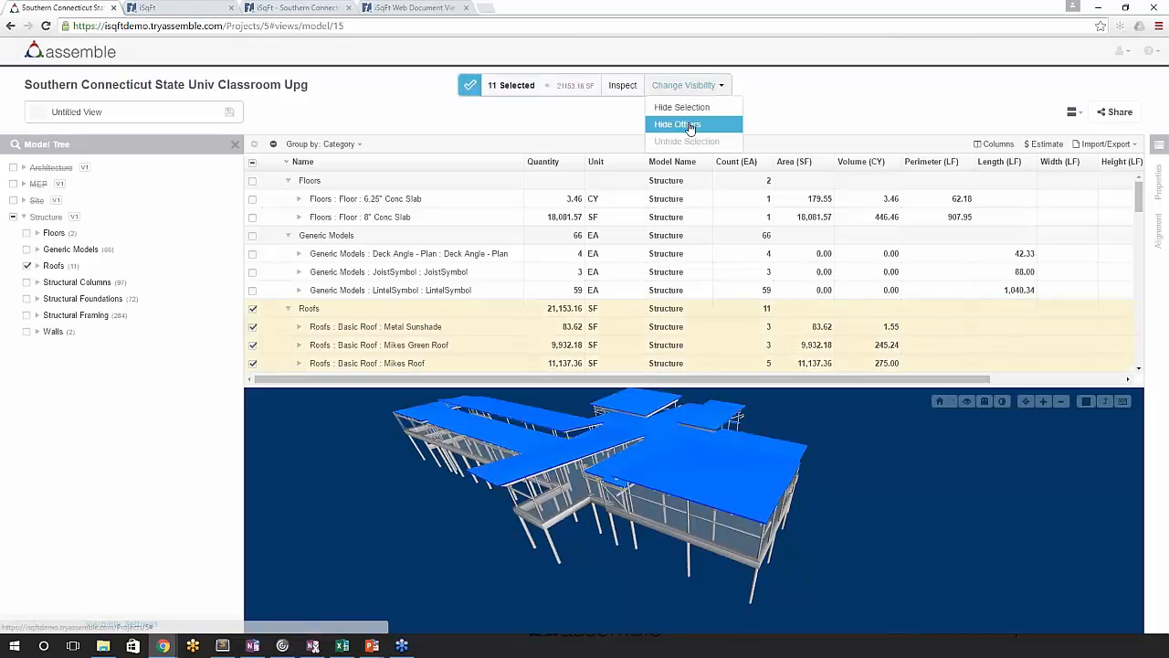
left_click(685, 109)
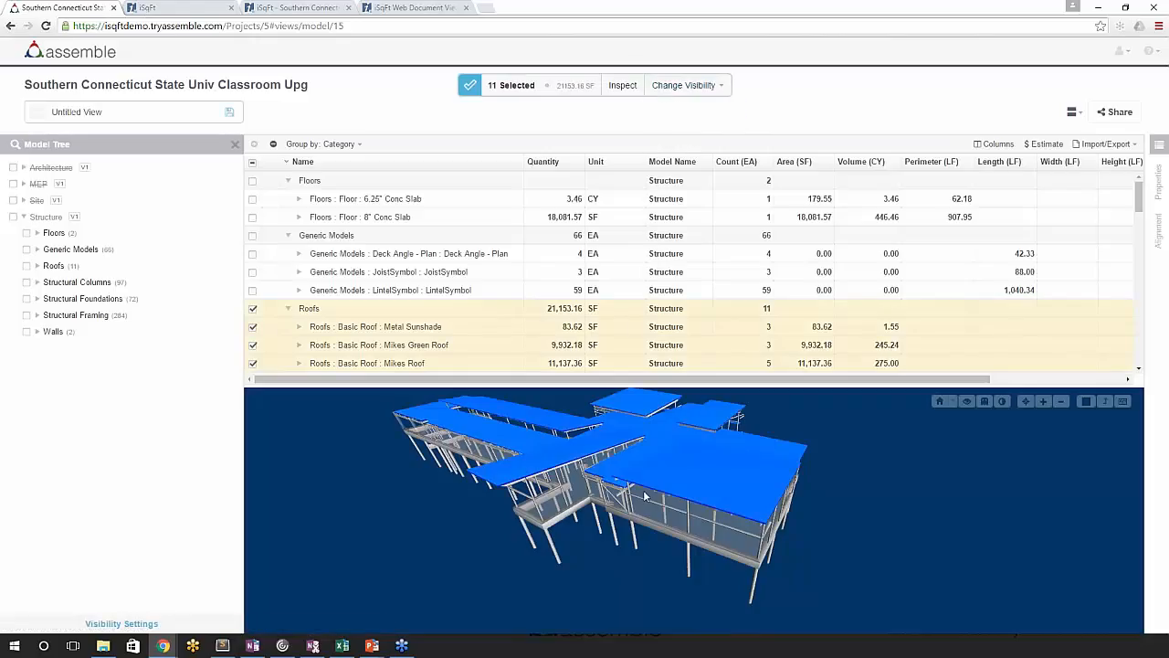
left_click_drag(649, 494, 731, 493)
left_click_drag(824, 457, 680, 510)
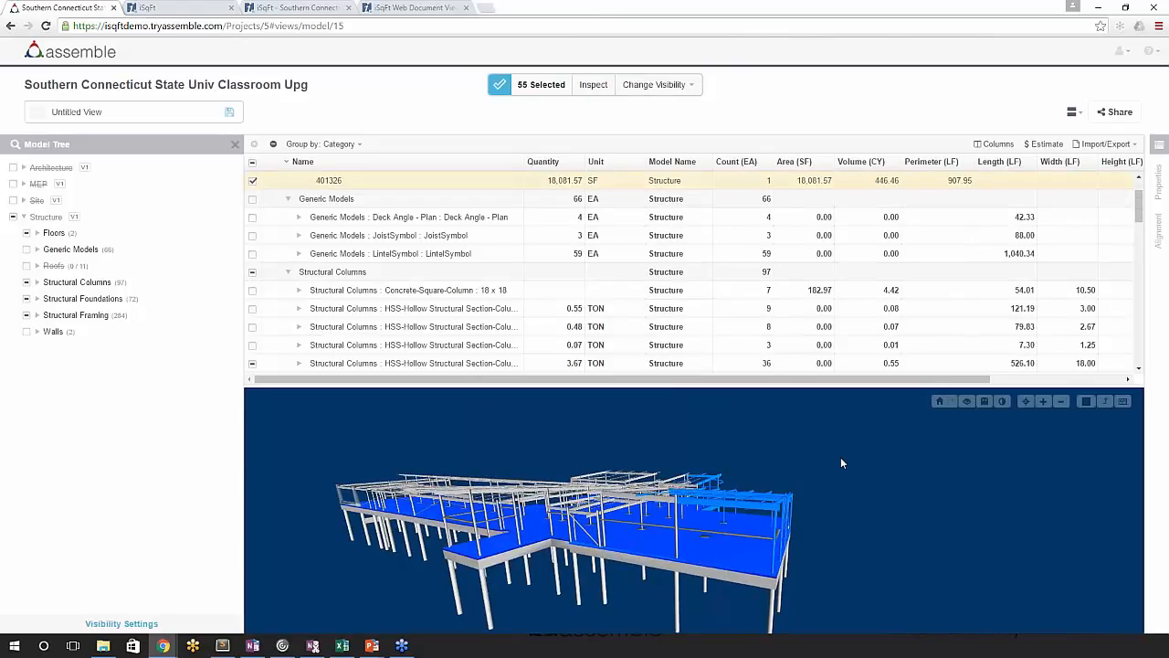
left_click(799, 464)
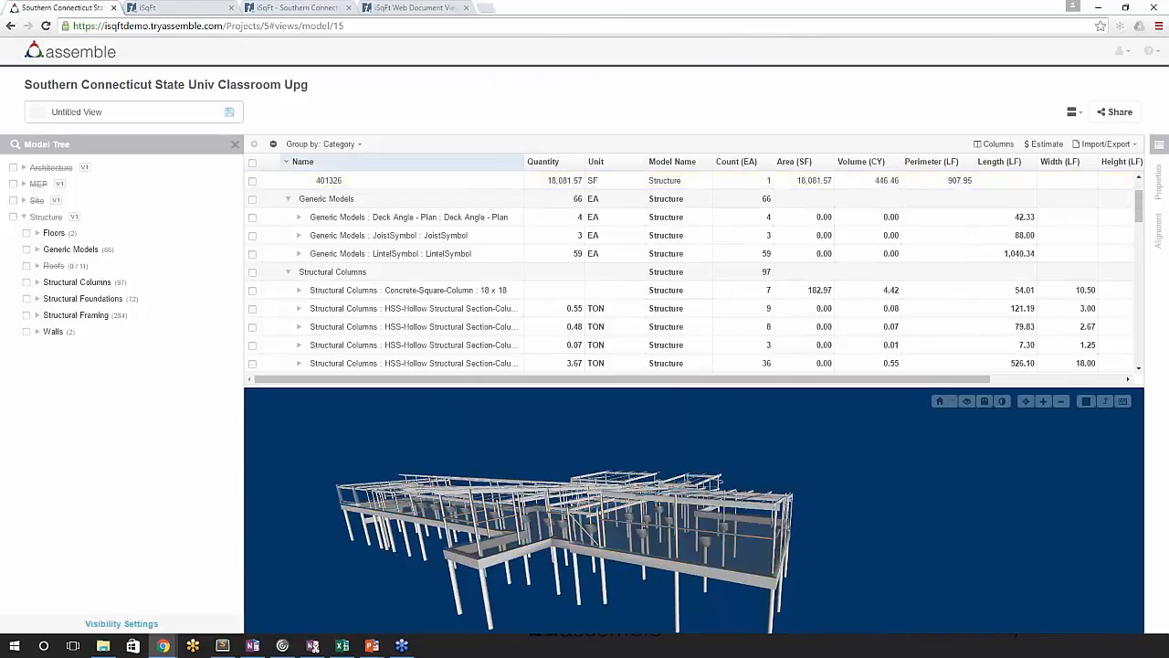
- Group the inventory by Bid Package and expand the Not Assigned group
left_click(340, 143)
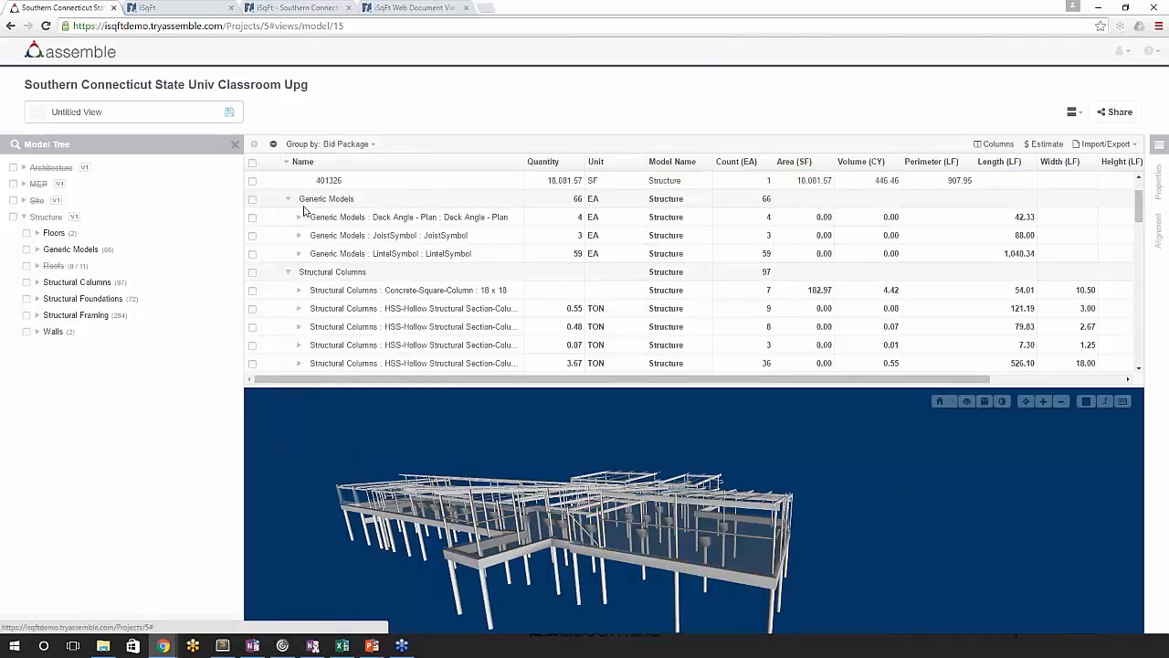
left_click(295, 210)
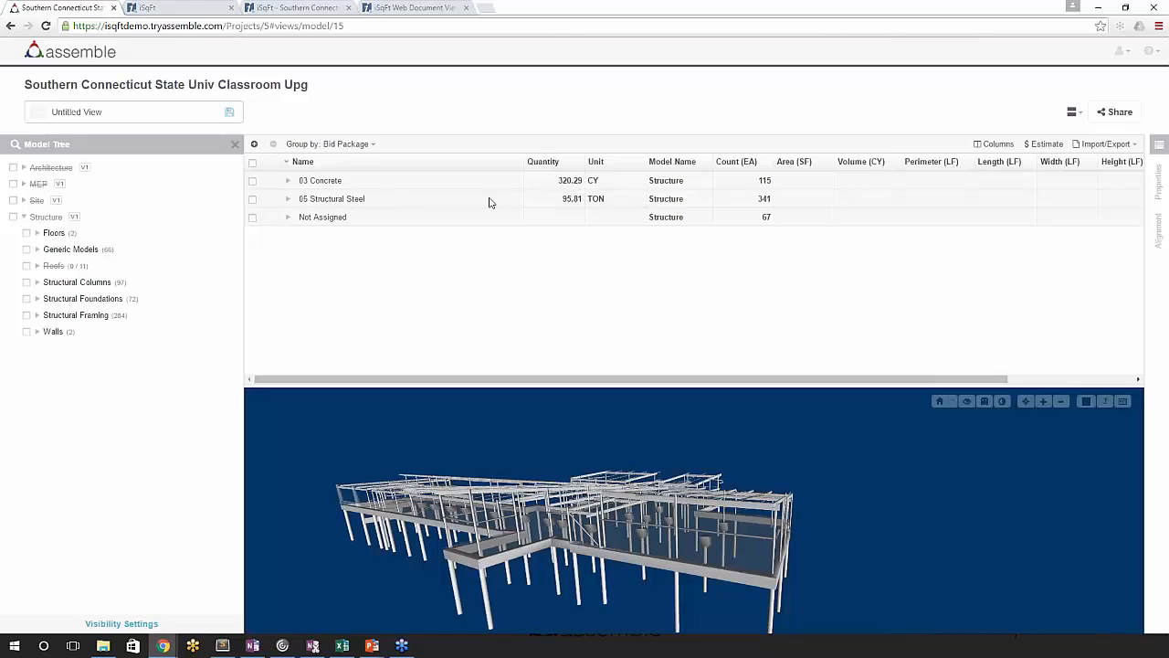
left_click(288, 220)
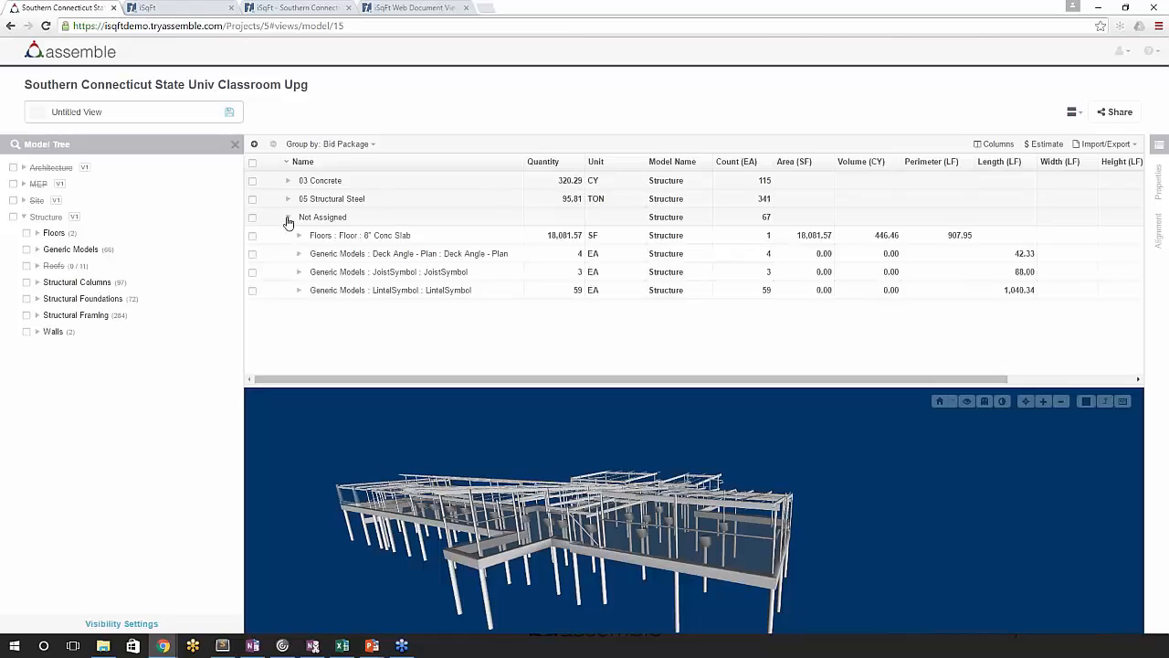
- Set the unassigned 8" Conc Slab floor's quantity to Volume (CY) and its bid package to 03 Concrete, and save the properties
left_click(347, 235)
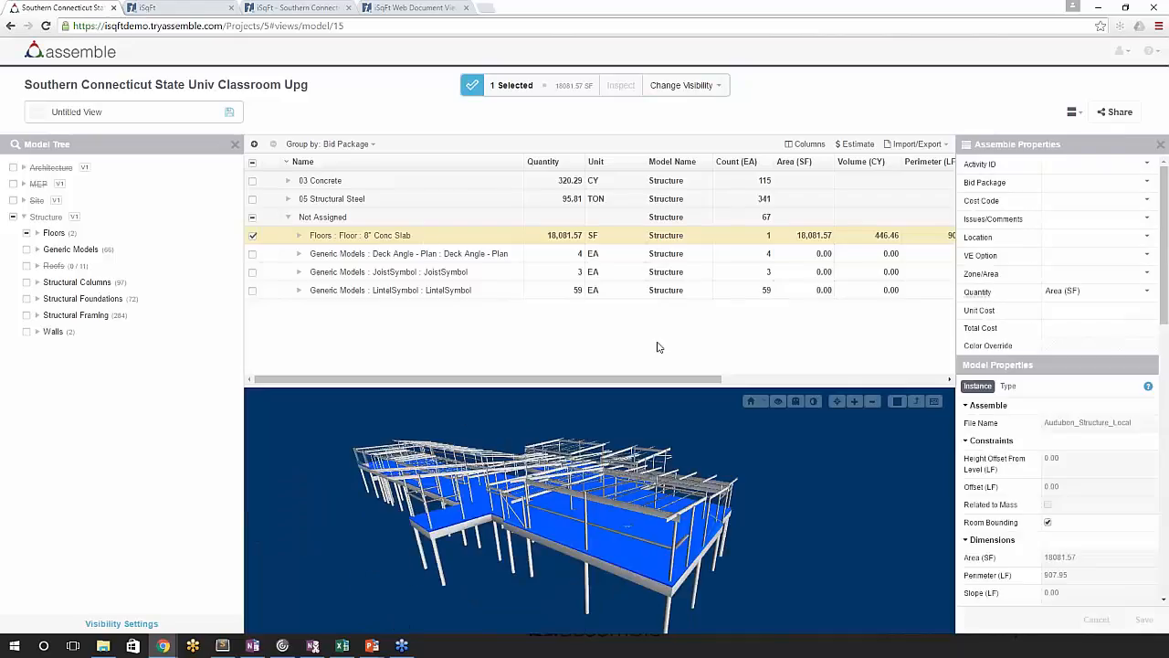
left_click(1077, 292)
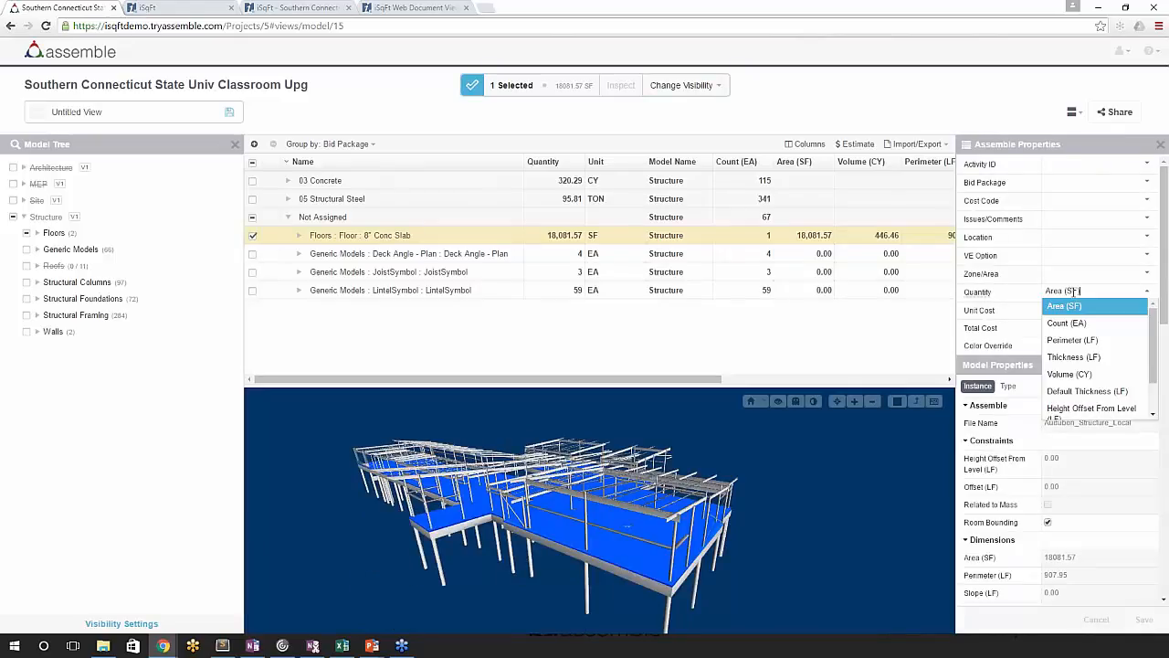
left_click(1084, 373)
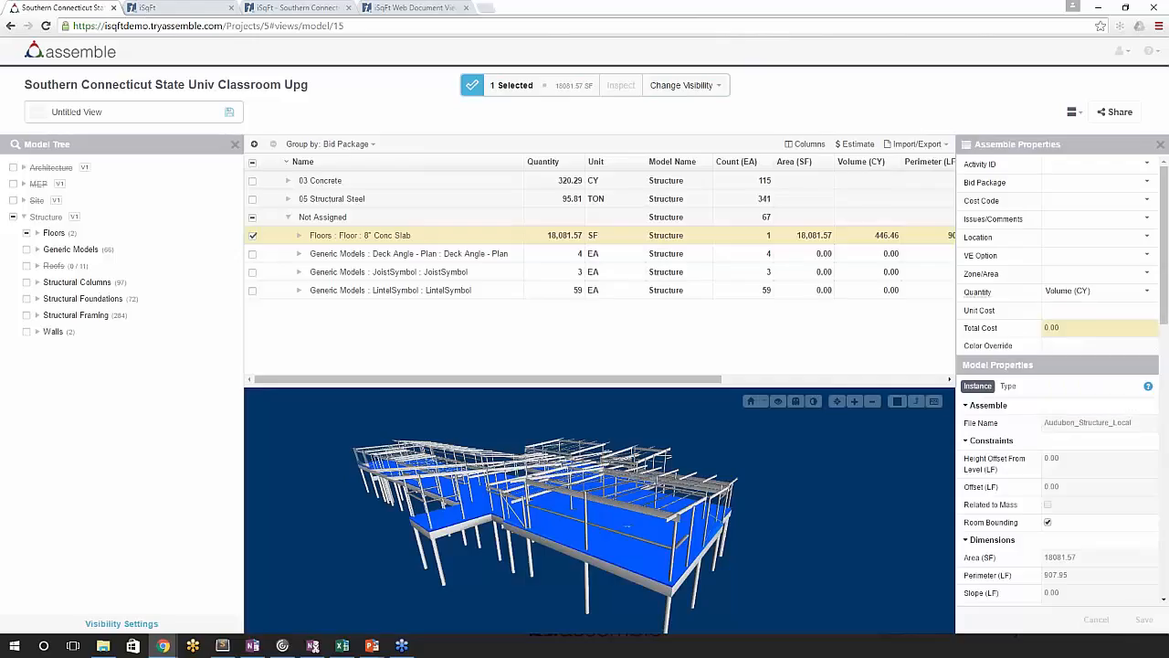
left_click(1078, 182)
left_click(1083, 215)
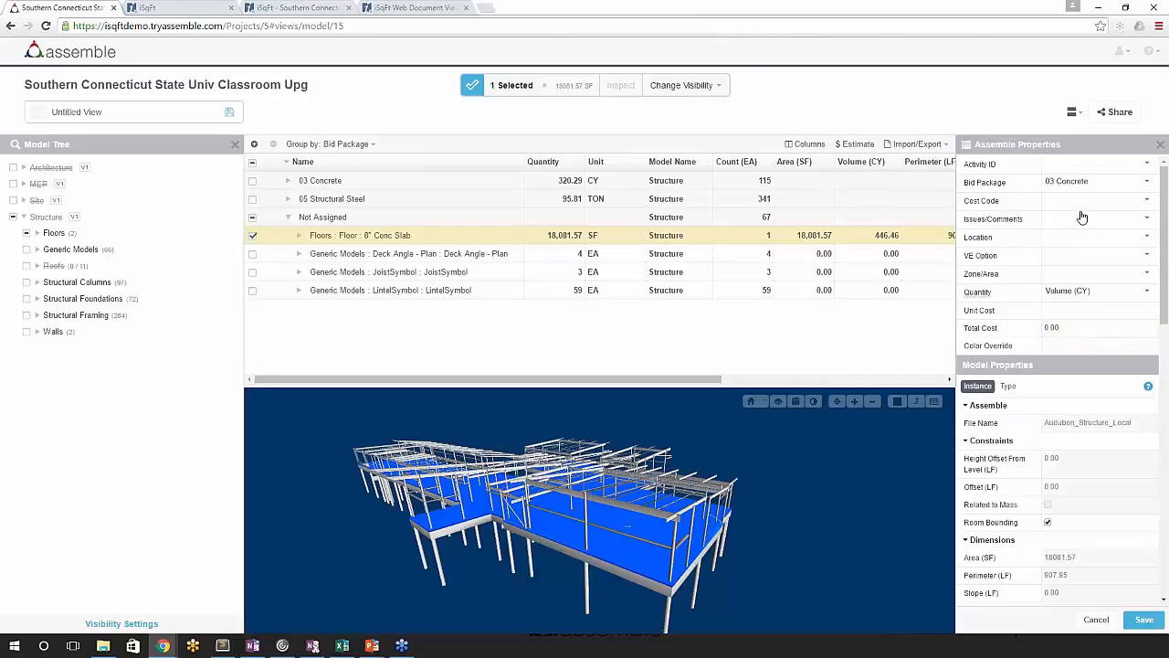
left_click(1144, 619)
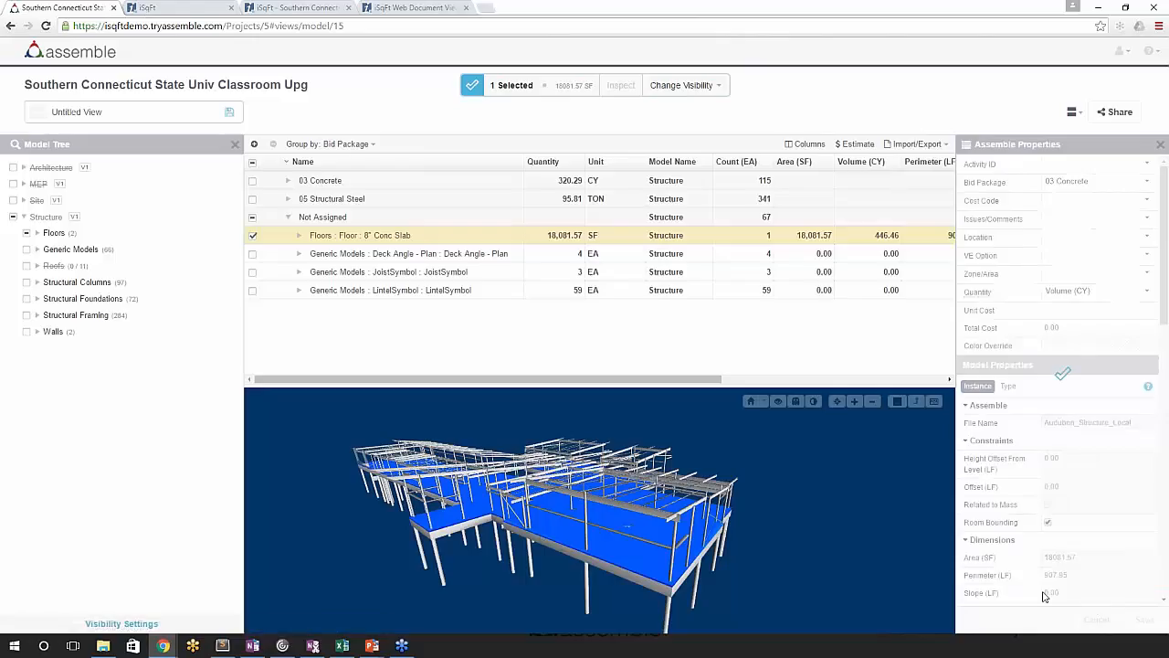
- Hide the unassigned Deck Angle, JoistSymbol and LintelSymbol generic models
left_click(288, 218)
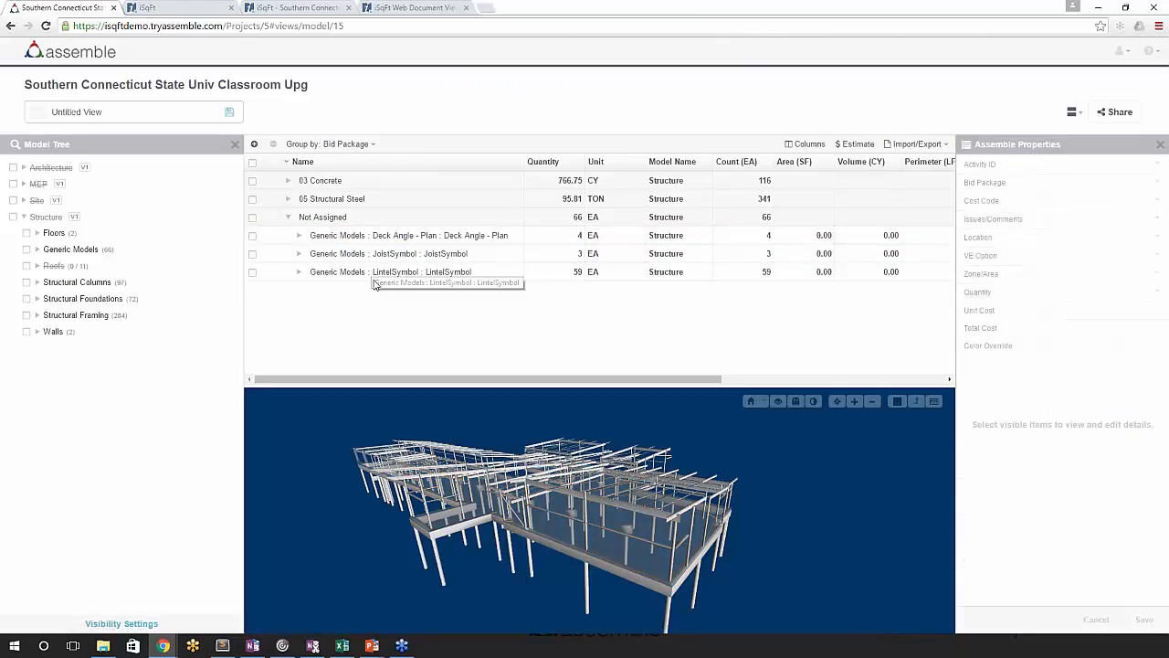
left_click(407, 240)
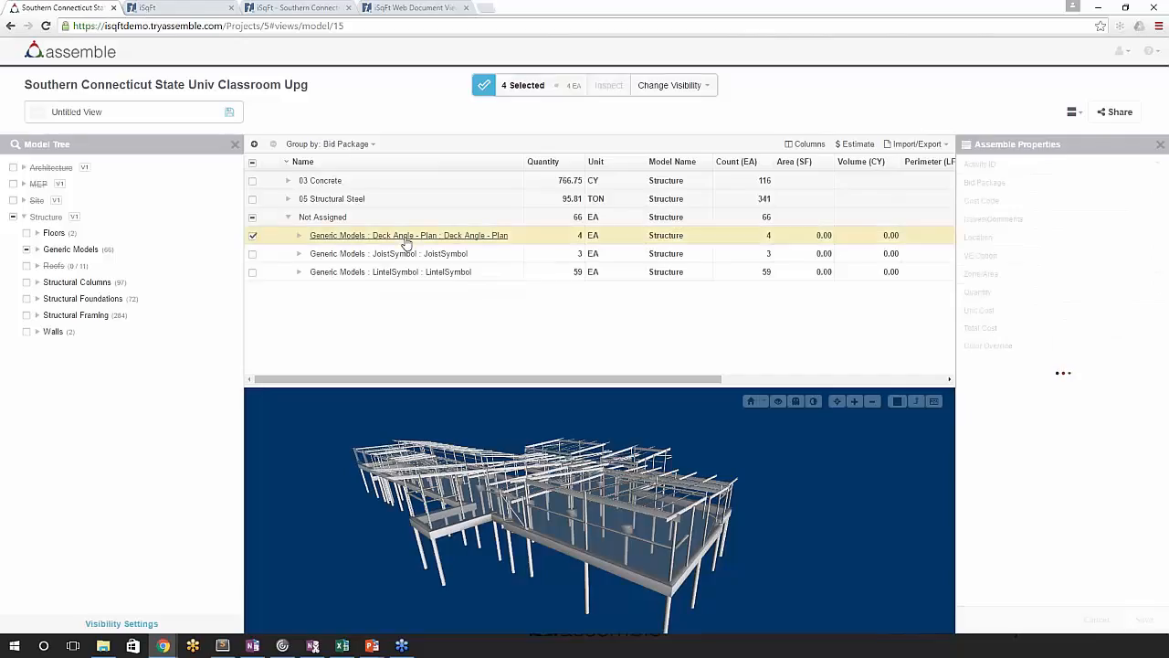
left_click(253, 254)
left_click(253, 272)
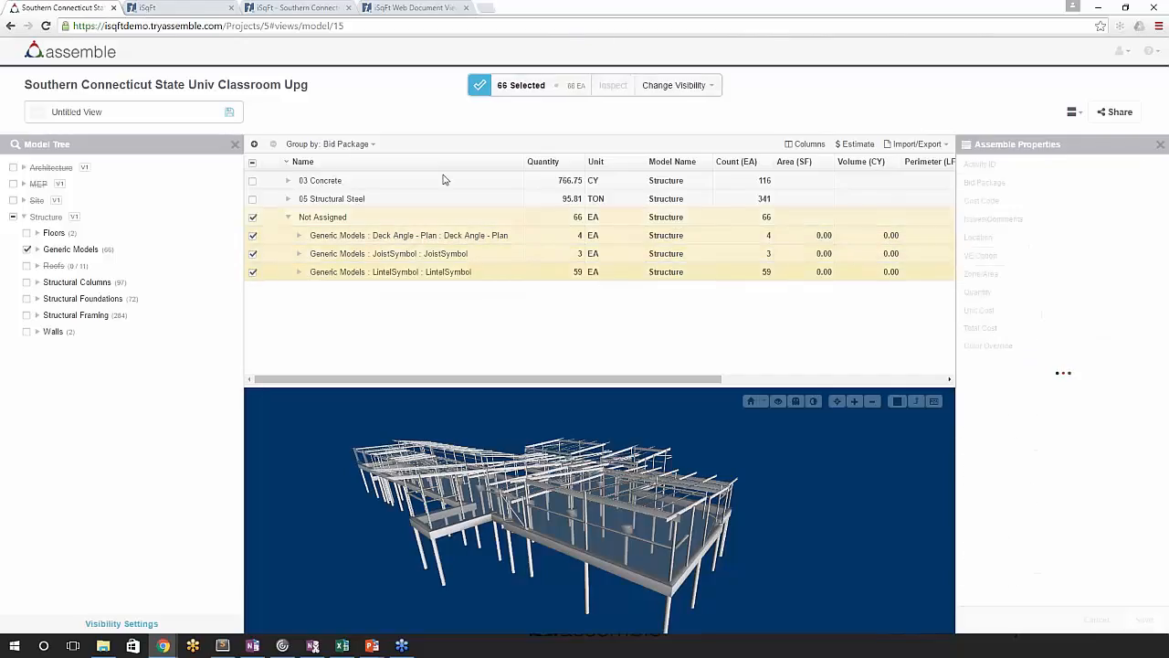
left_click(677, 85)
left_click(696, 109)
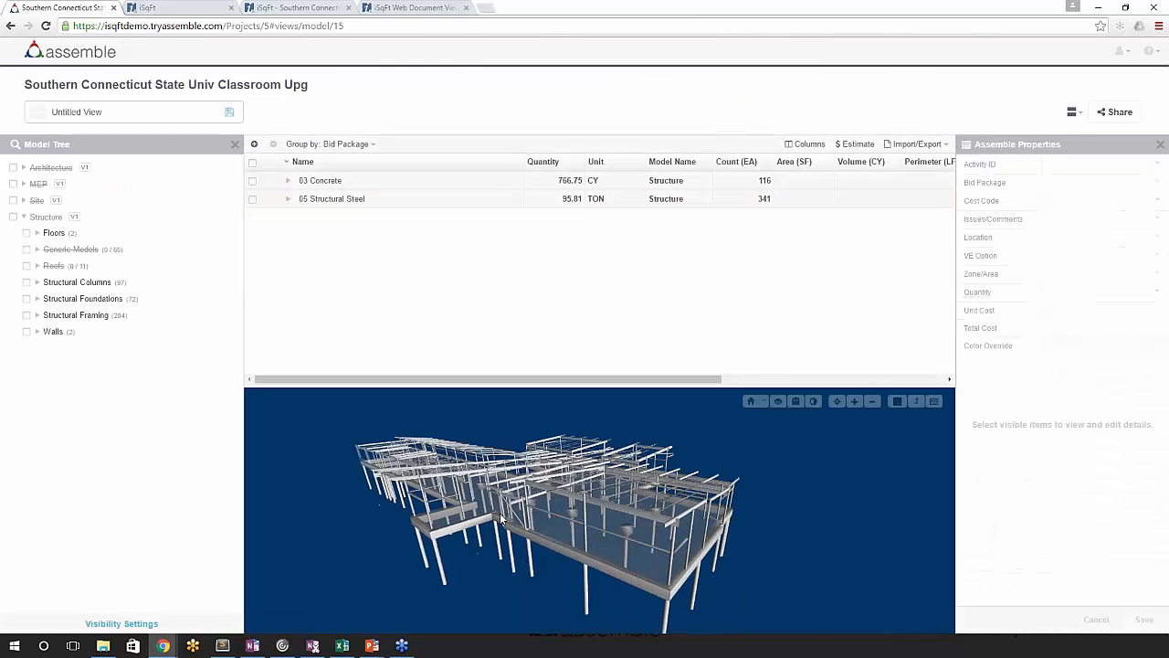
- Save the current model view under the name Structure
left_click_drag(503, 516, 458, 443)
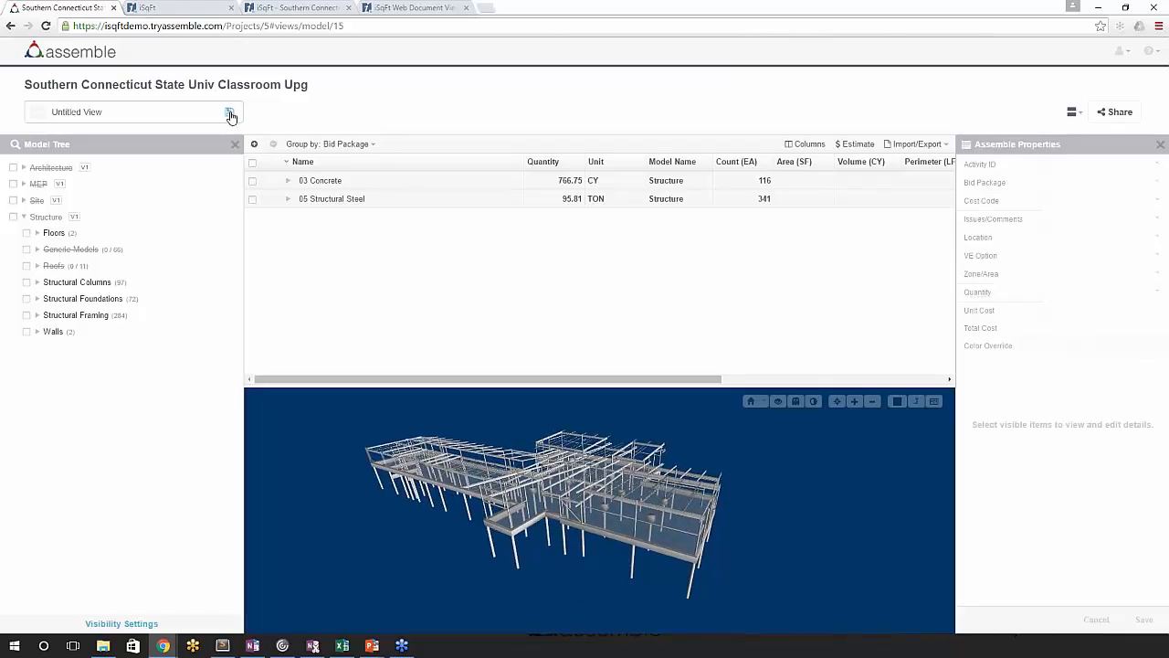
left_click(230, 113)
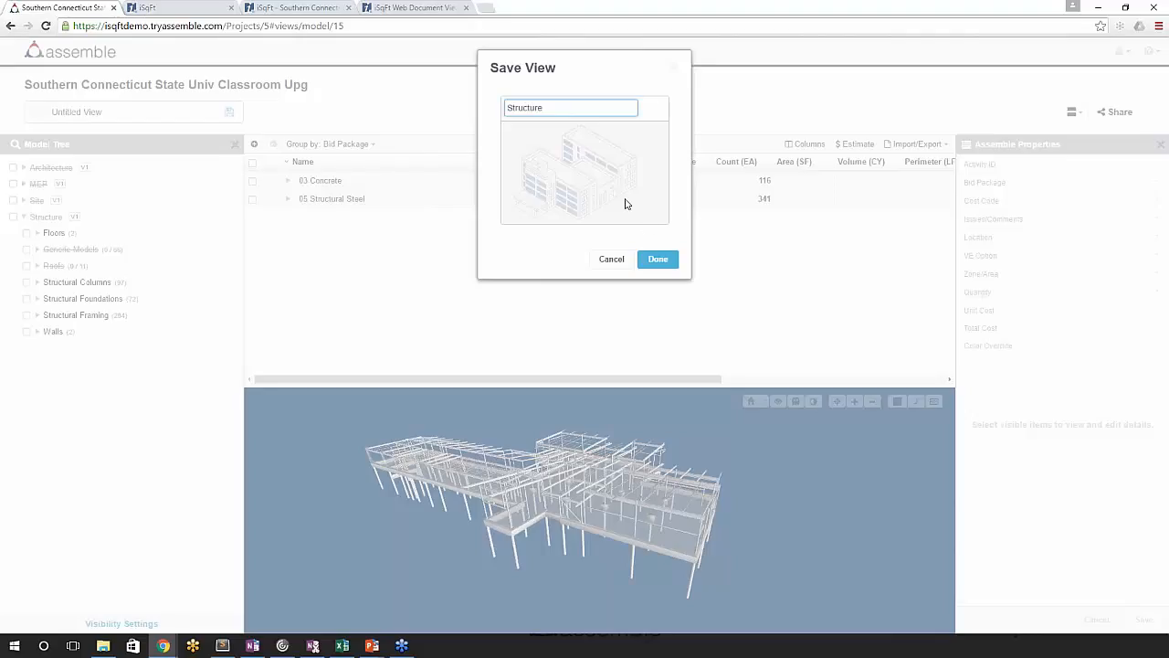
left_click(656, 258)
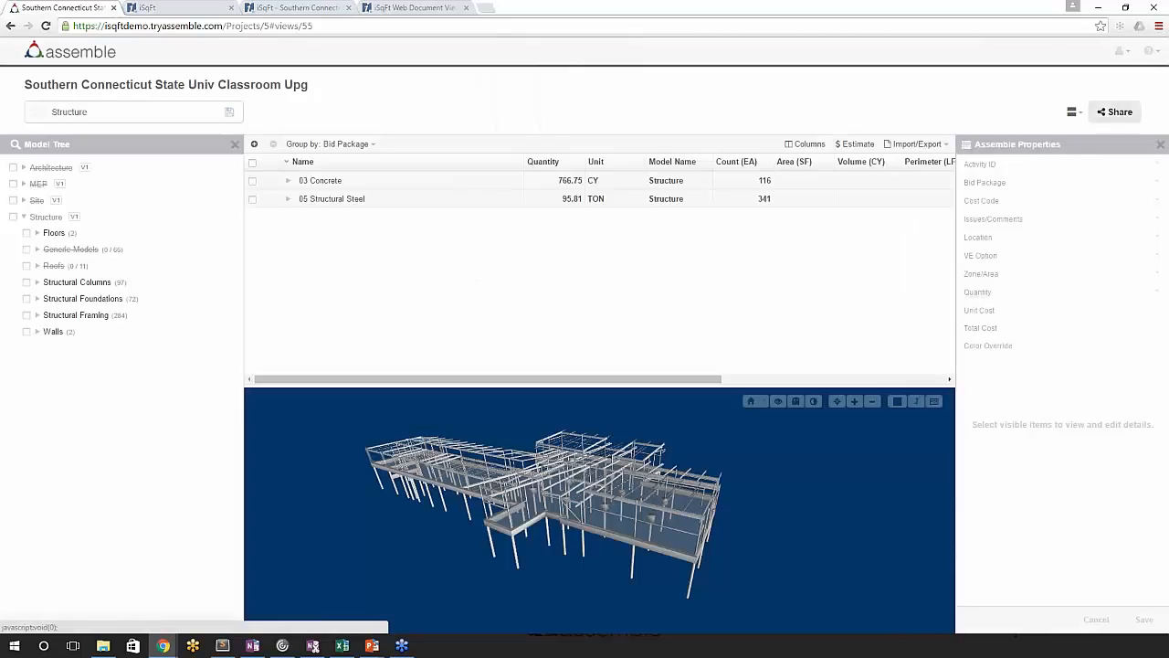
- Share the Structure view outside of Assemble as Viewer and Inventory, and dismiss the follow-up instructions
left_click(1118, 112)
left_click(384, 103)
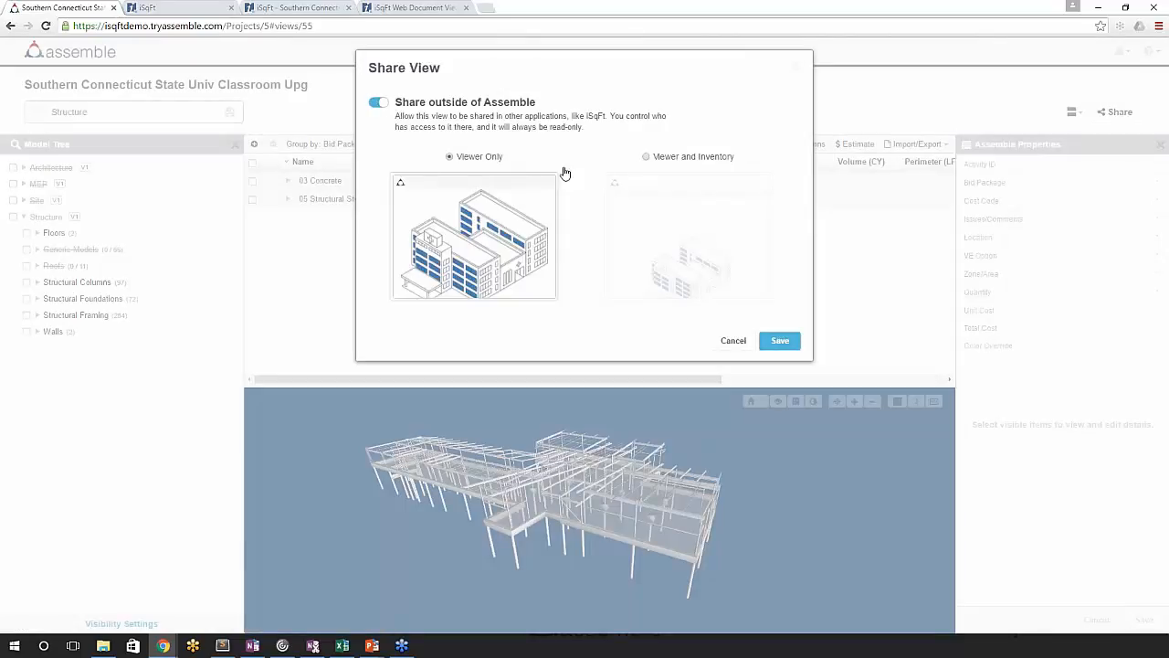
left_click(648, 160)
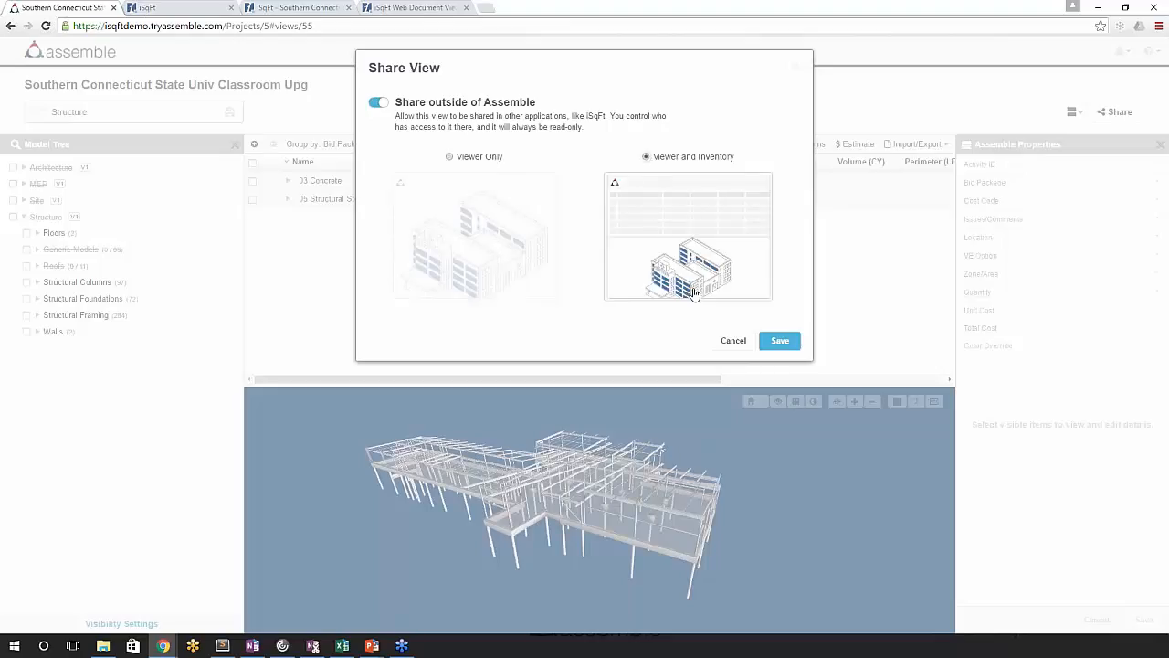
left_click(779, 343)
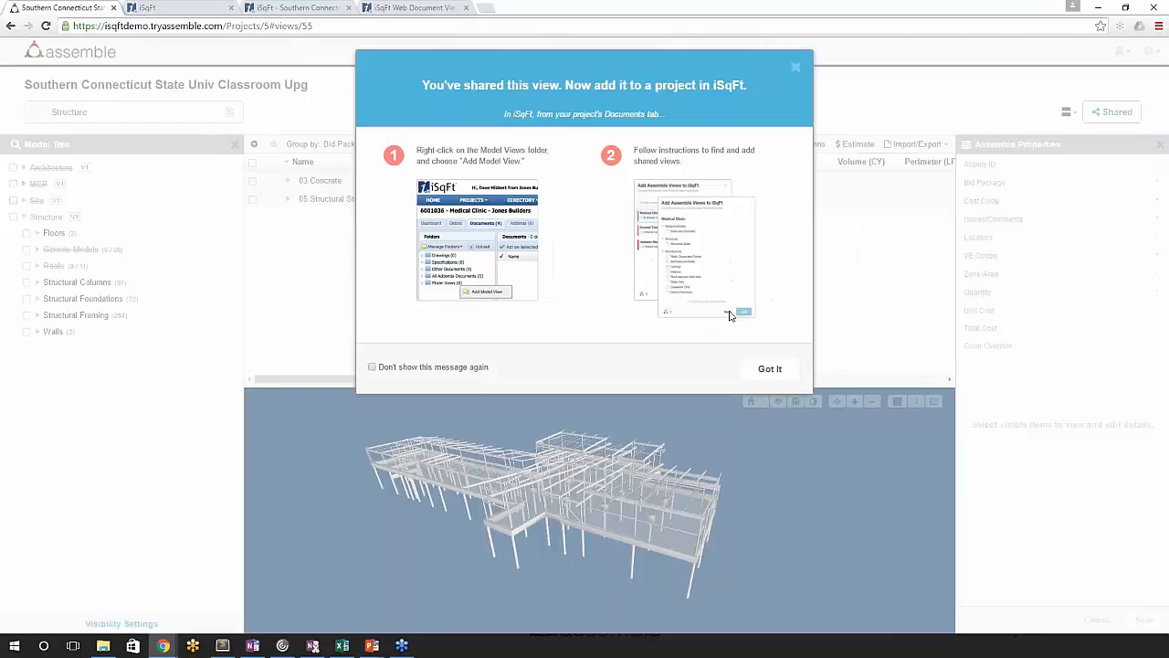
left_click(769, 370)
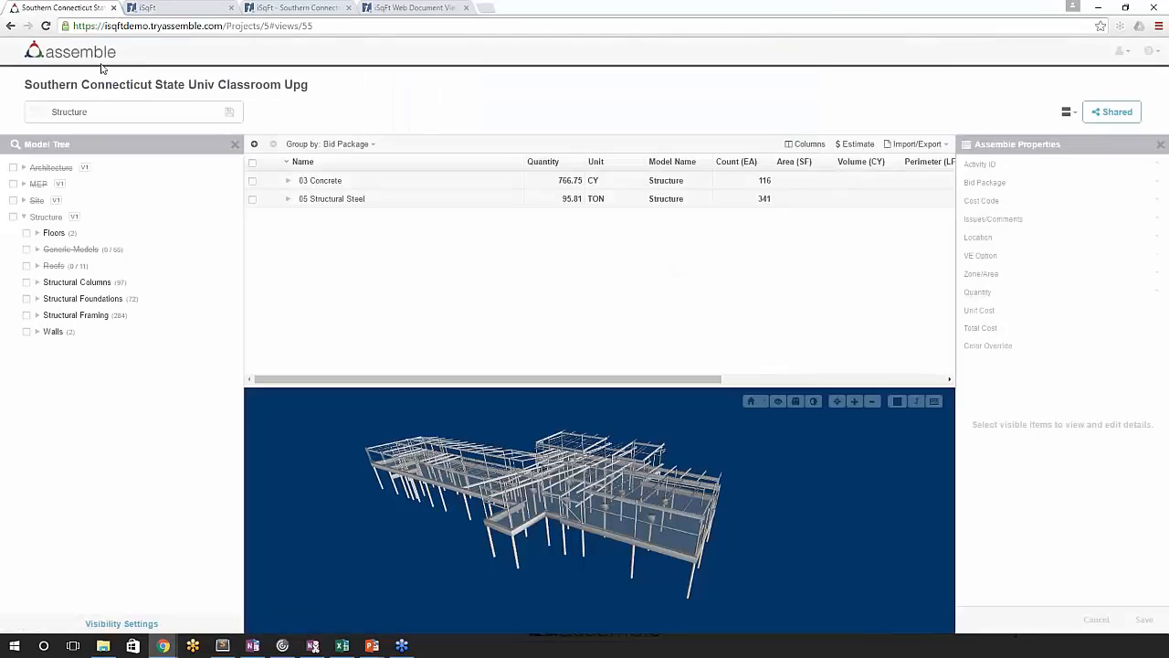
- Switch to iSqFt and open the Model Views folder in the documents of the Southern Connecticut State Univ Classroom Upg project
left_click(168, 7)
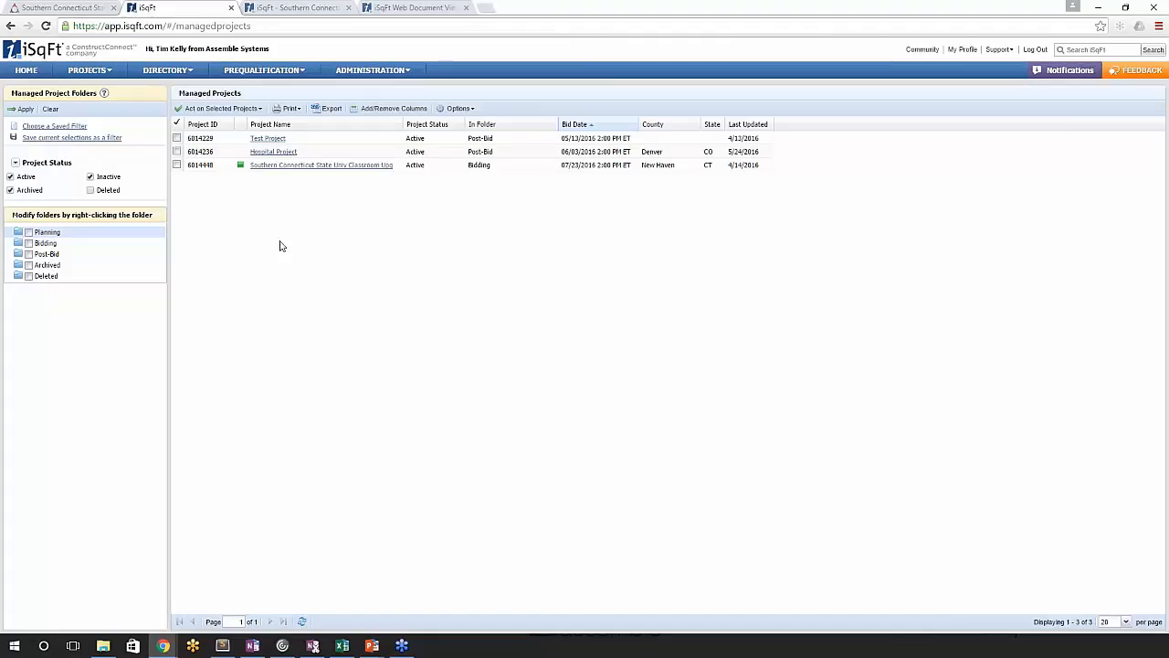
left_click(297, 168)
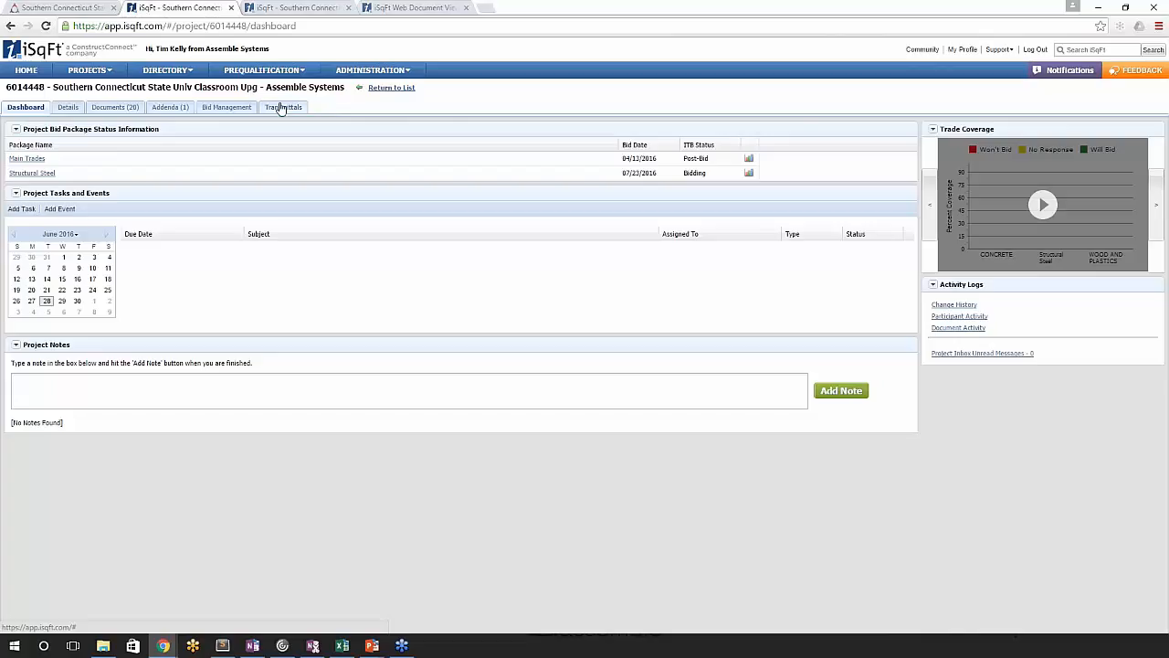
left_click(114, 108)
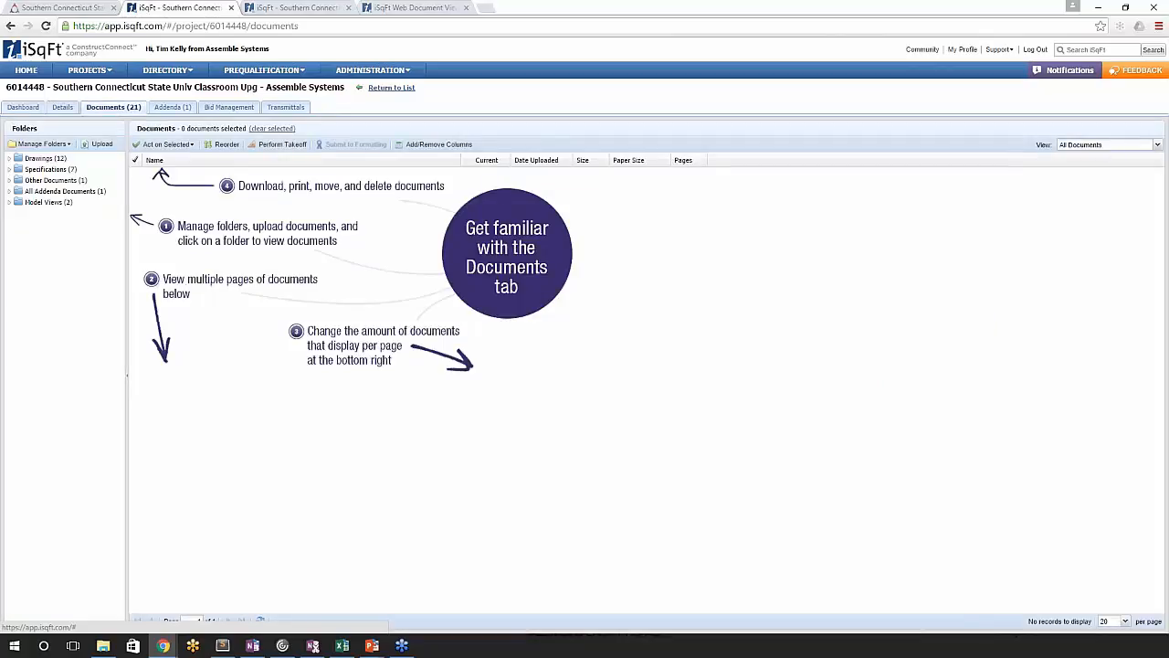
left_click(38, 204)
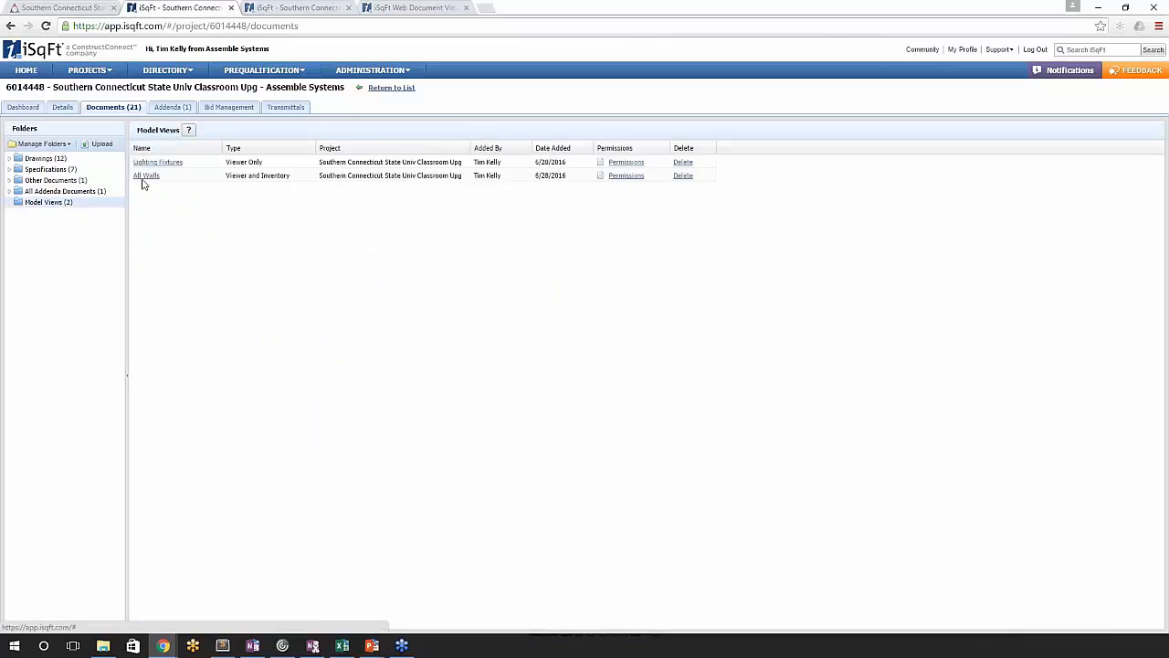
- Start adding a model view to the Model Views folder and check which Assemble account is signed in
right_click(44, 205)
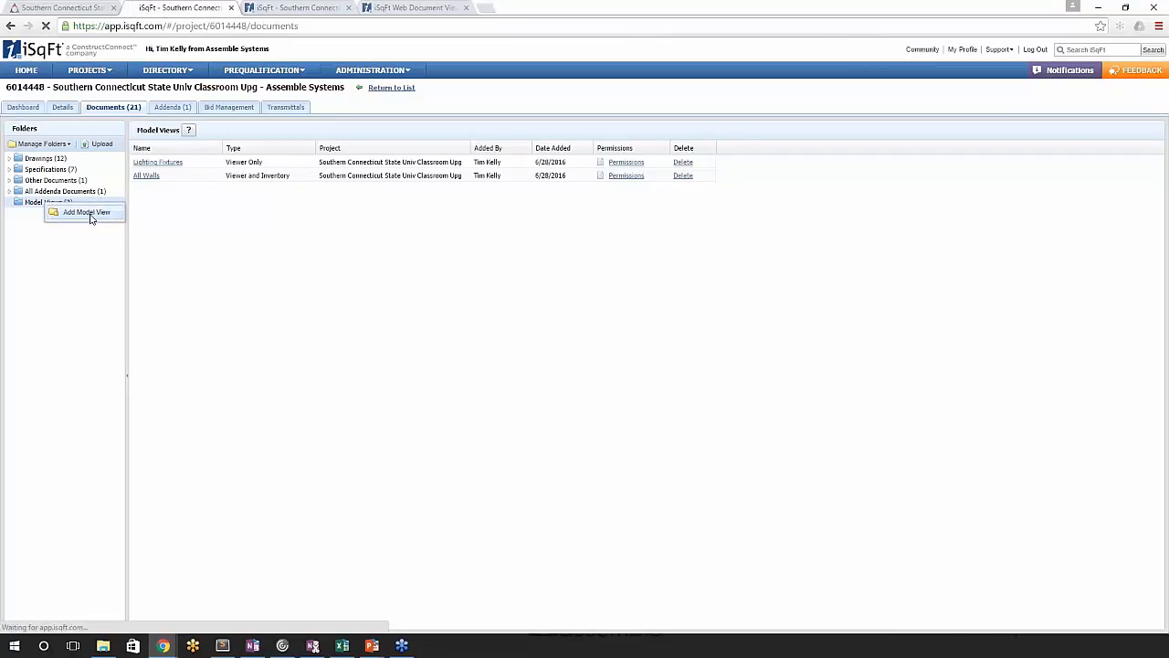
left_click(88, 213)
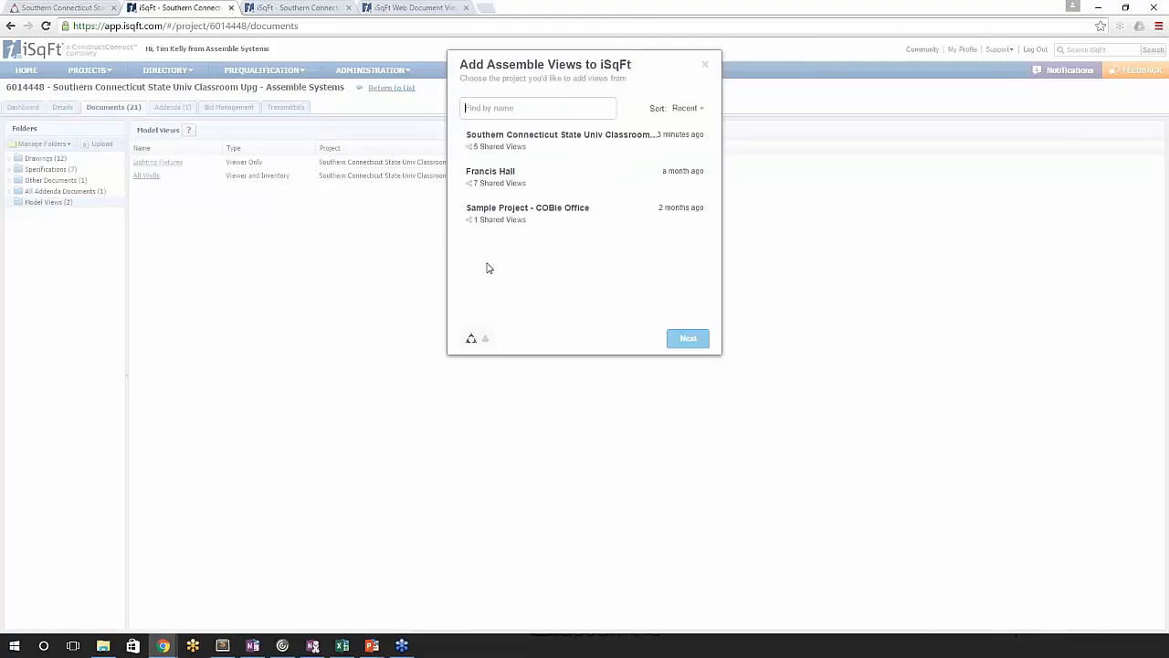
left_click(474, 340)
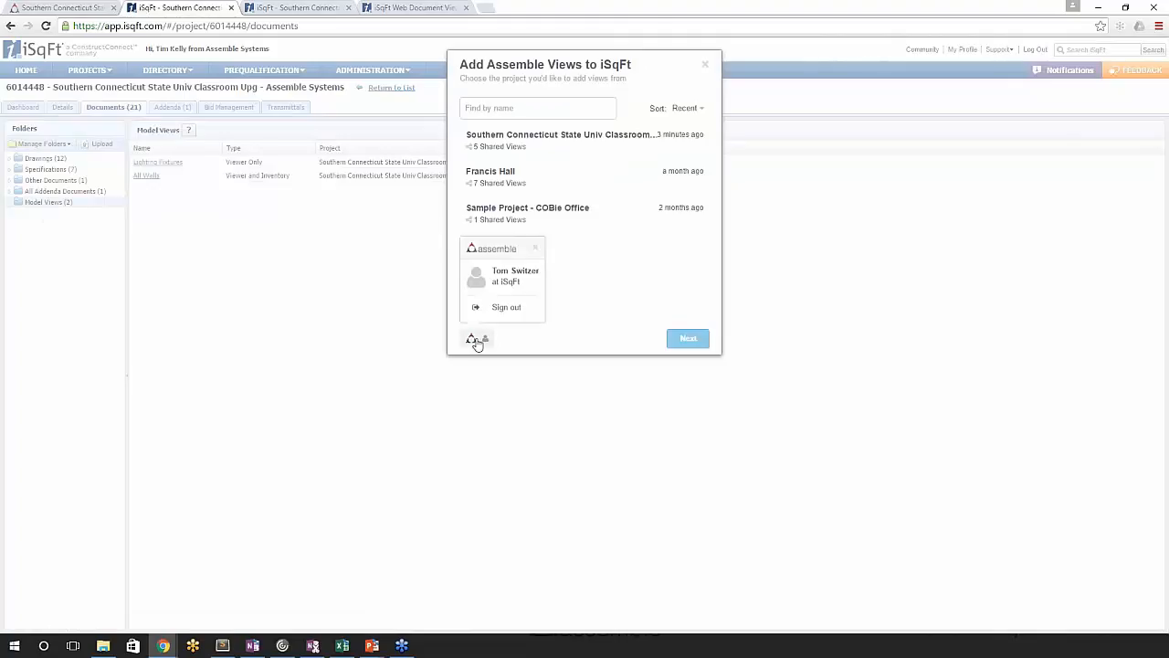
left_click(579, 295)
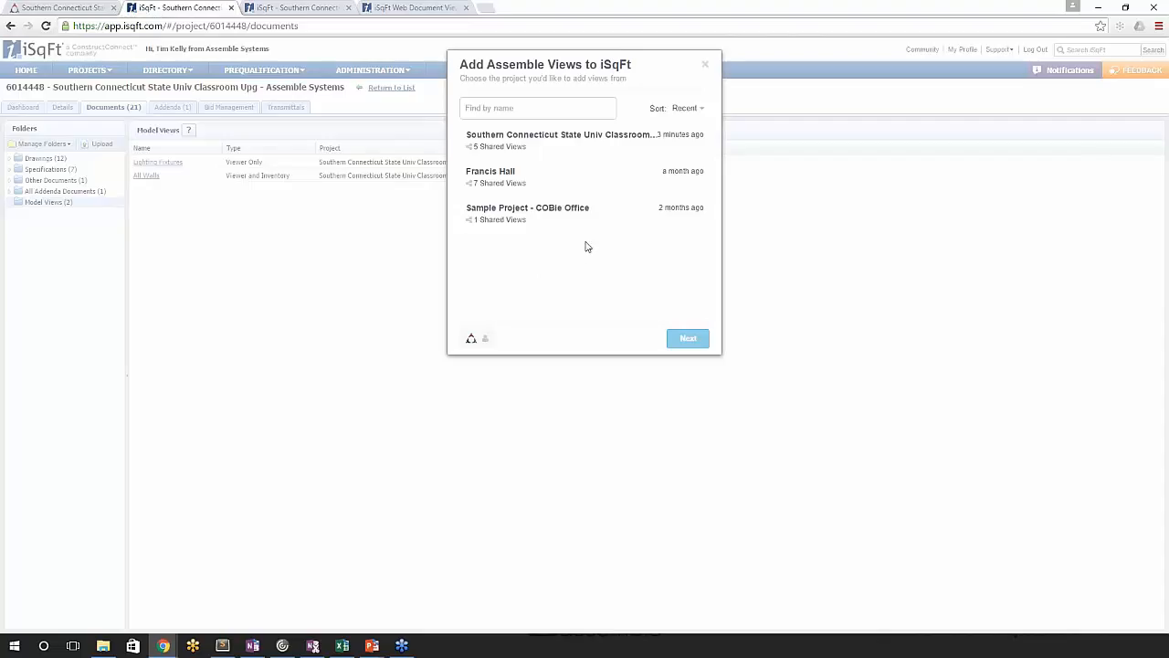
- Add the Structure view from the Southern Connecticut State Univ Classroom Upg project to the Model Views folder
left_click(576, 144)
left_click(691, 341)
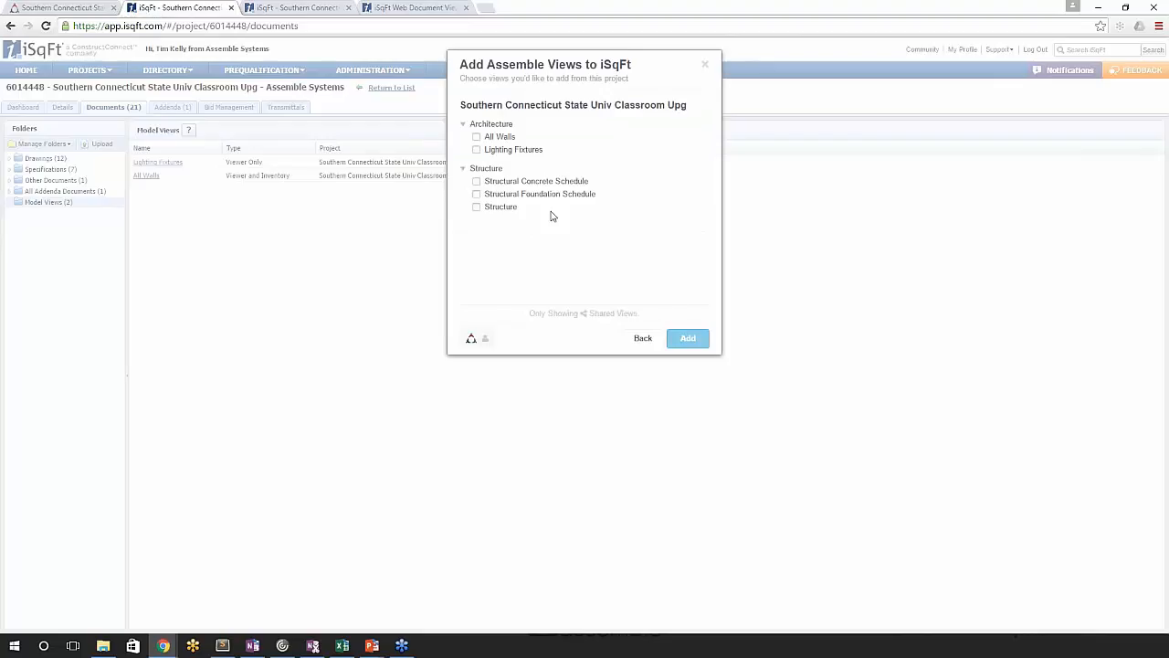
left_click(476, 208)
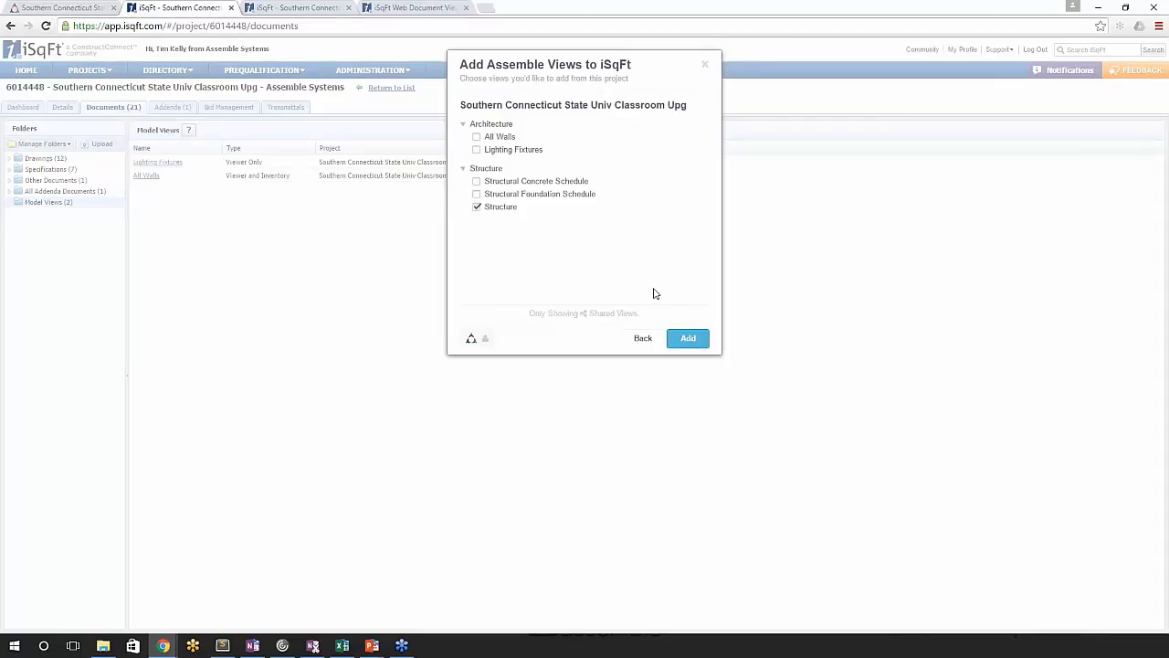
left_click(688, 340)
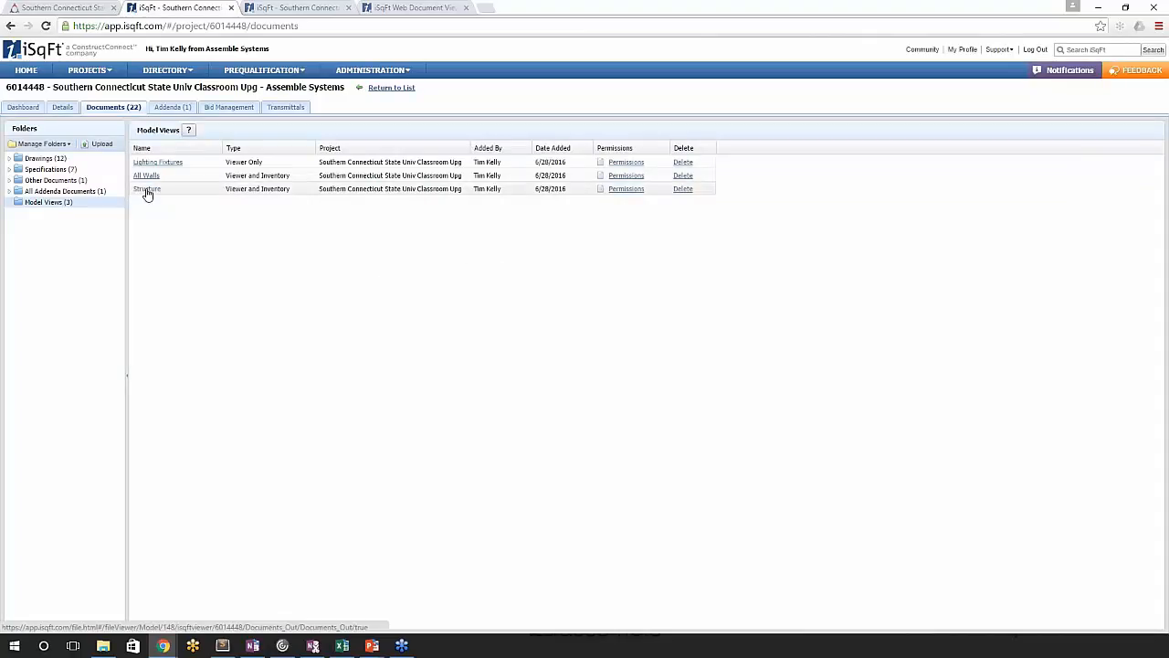
- Try restricting the Structure view's permissions to the Structural Steel bid package instead of everyone, and cancel the changes
left_click(638, 191)
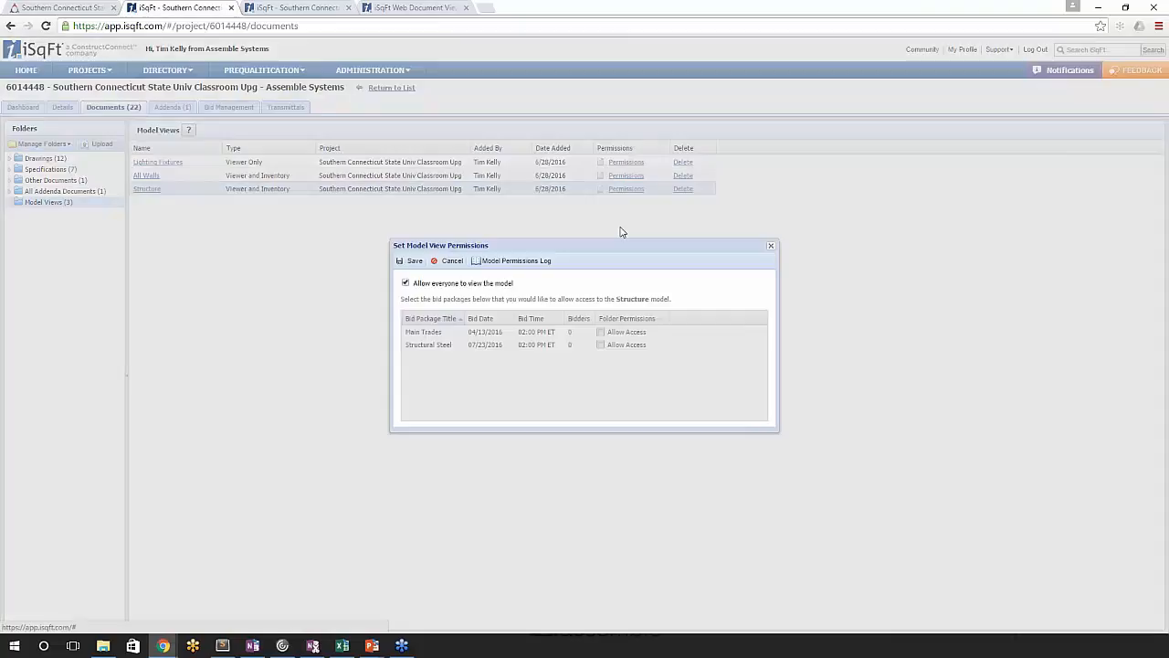
left_click(406, 283)
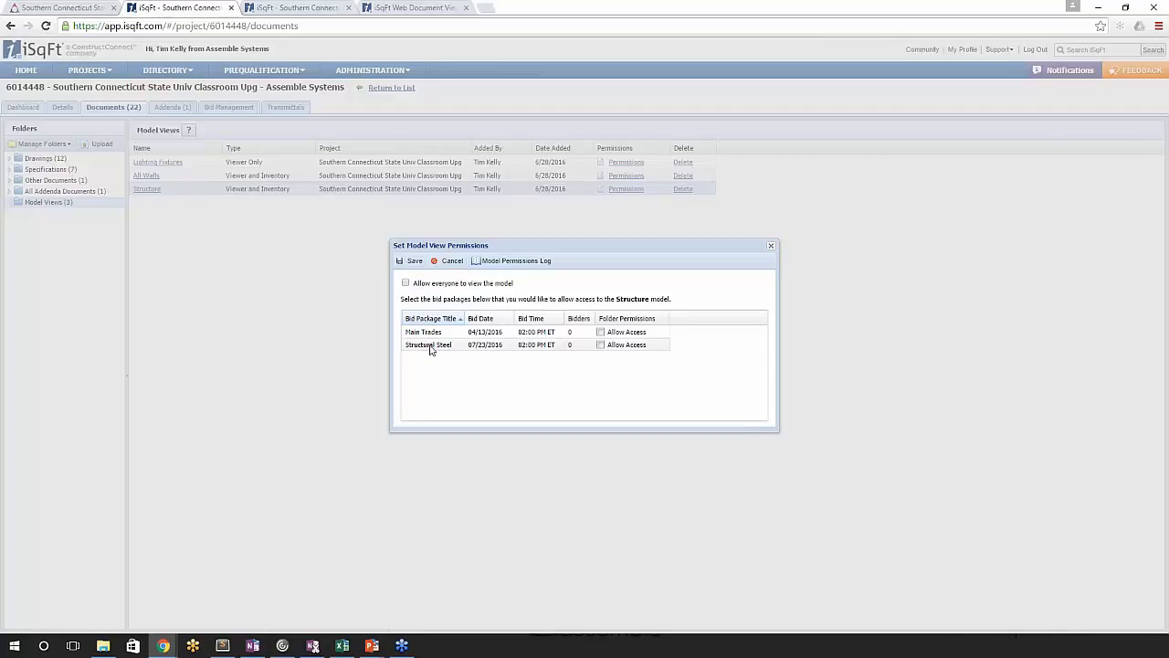
left_click(603, 346)
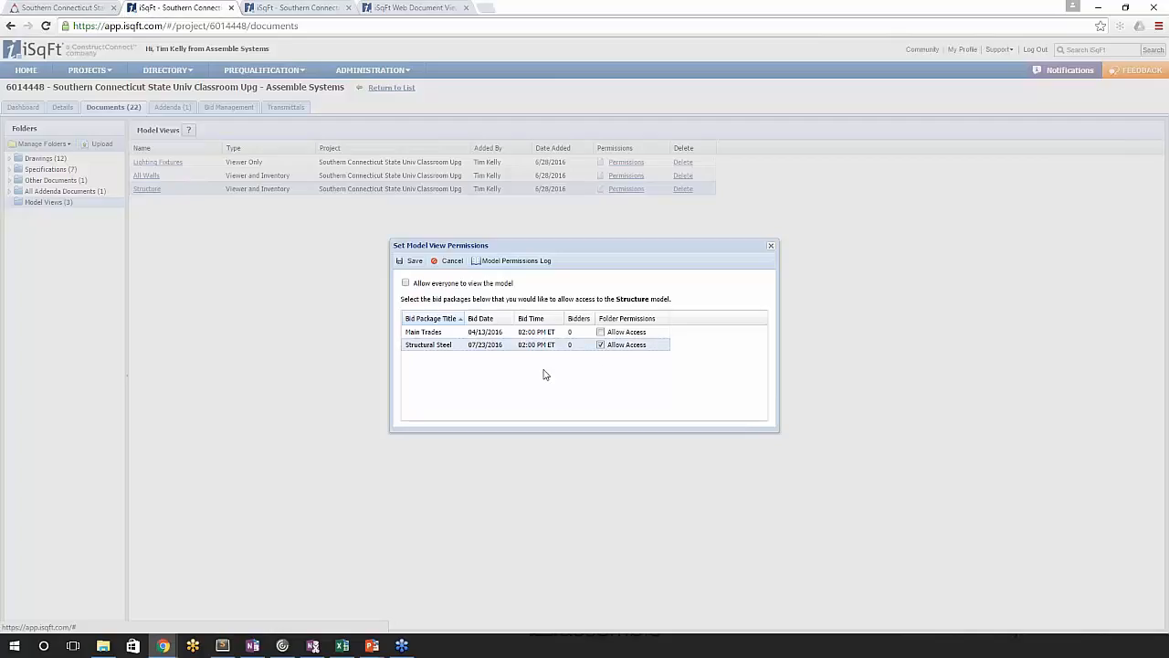
left_click(600, 332)
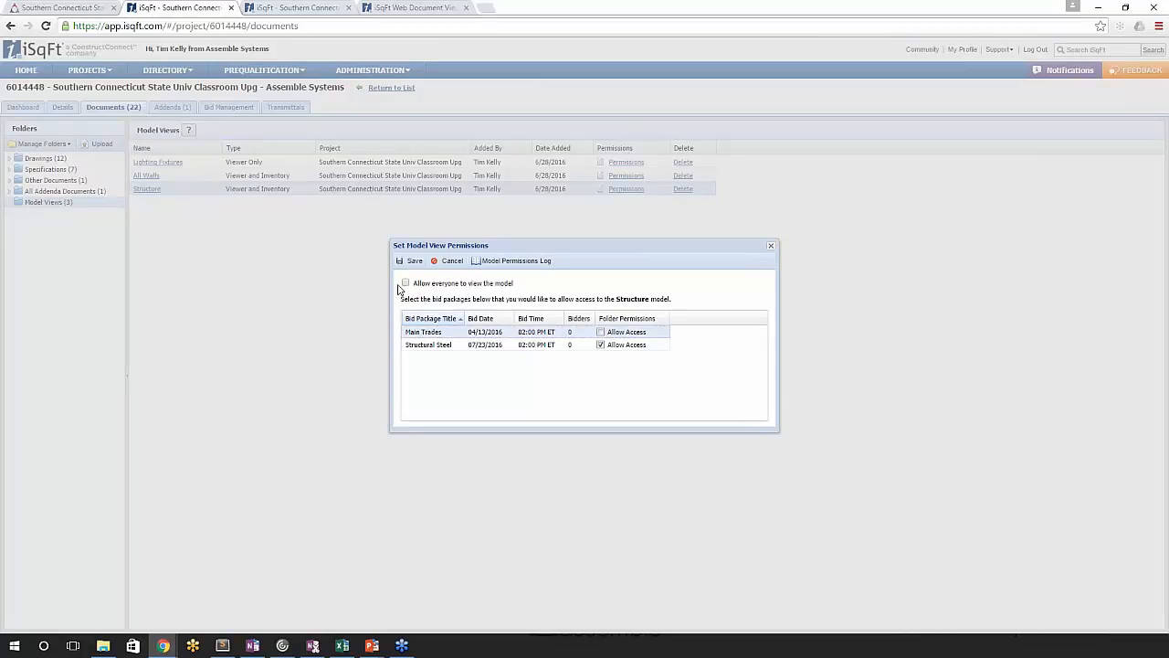
left_click(448, 261)
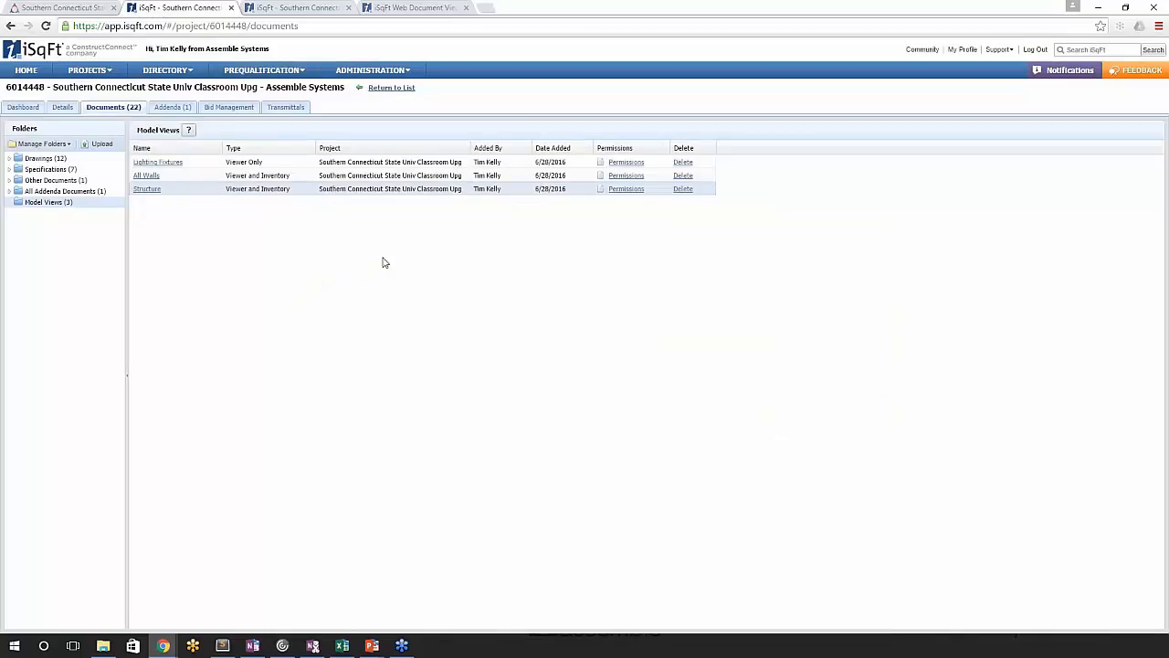
- Open the Structure model view in the document viewer and turn off the ghosted elements in the 3D model
left_click(143, 192)
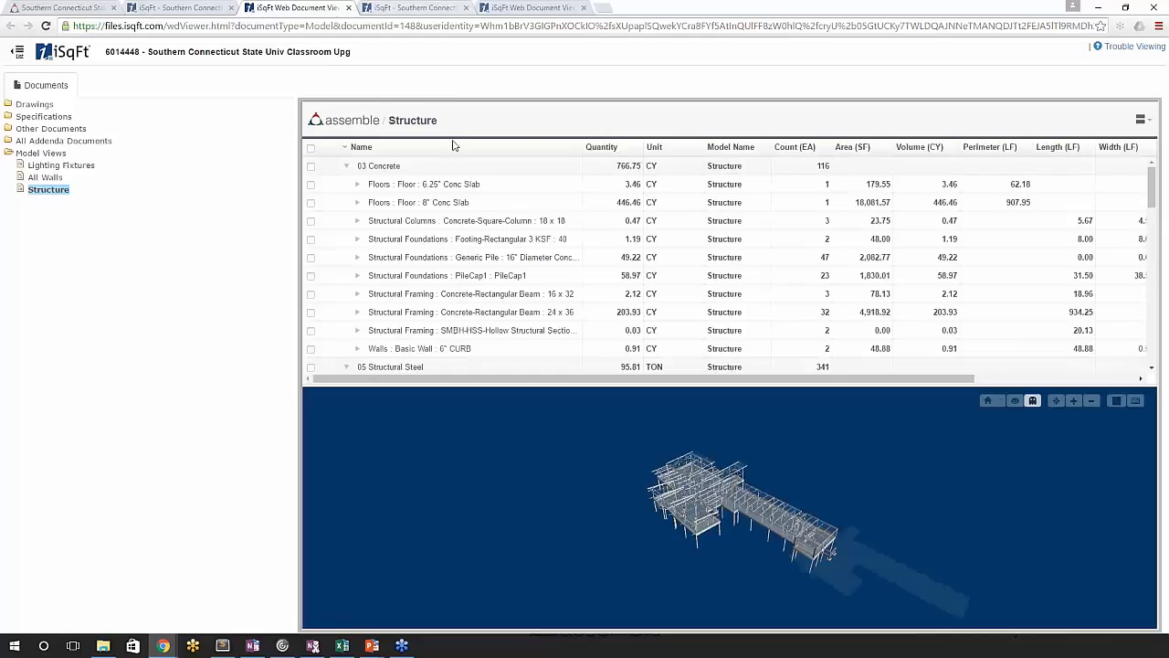
left_click_drag(861, 513, 837, 521)
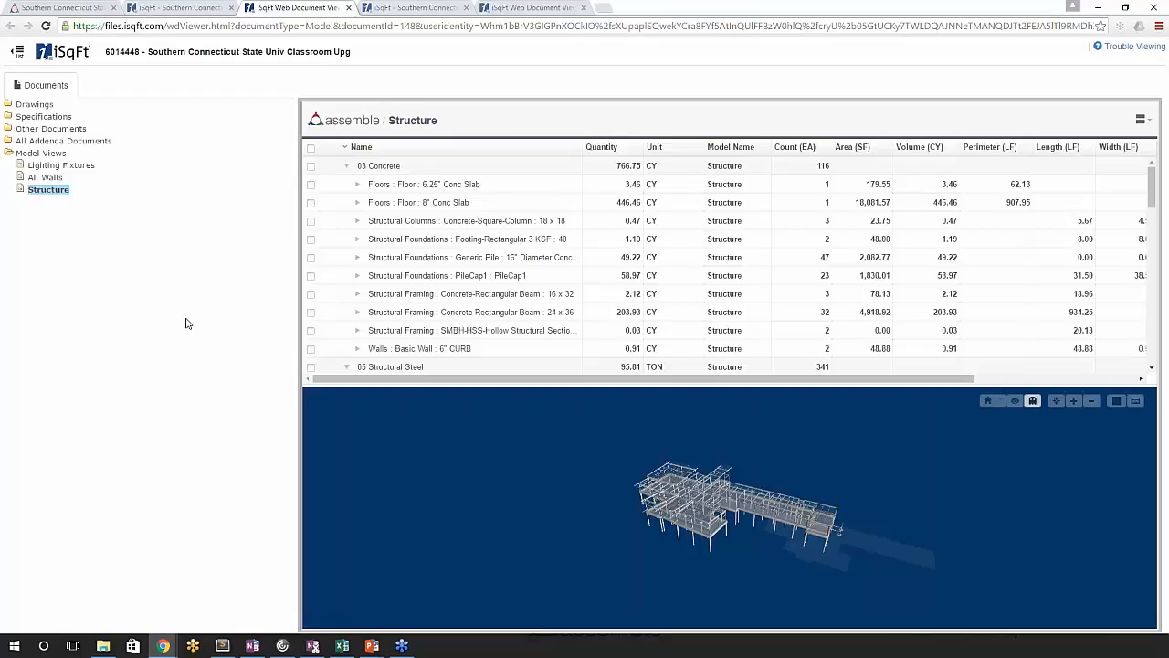
left_click_drag(674, 521, 668, 524)
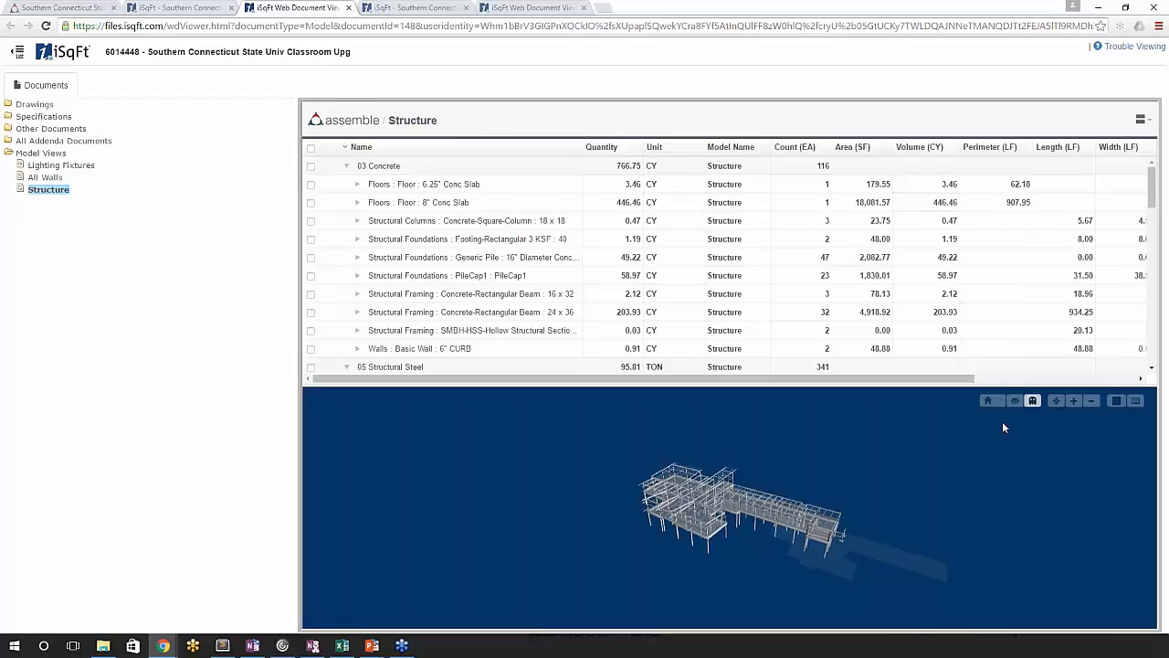
left_click(1034, 401)
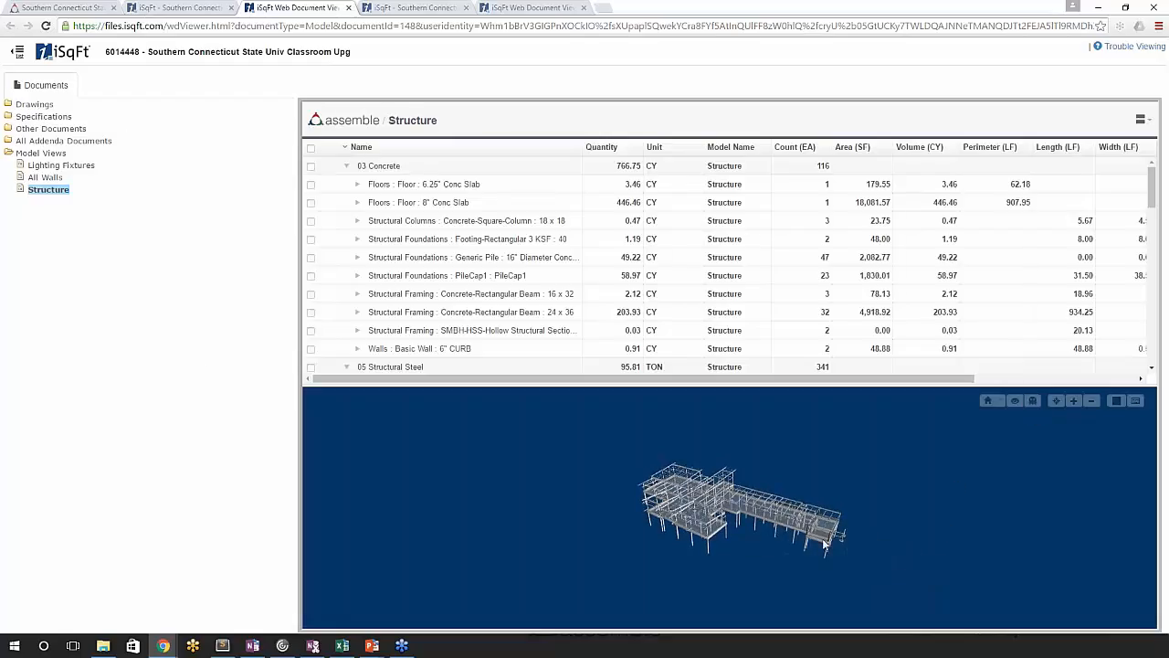
scroll(746, 526, "up", 5)
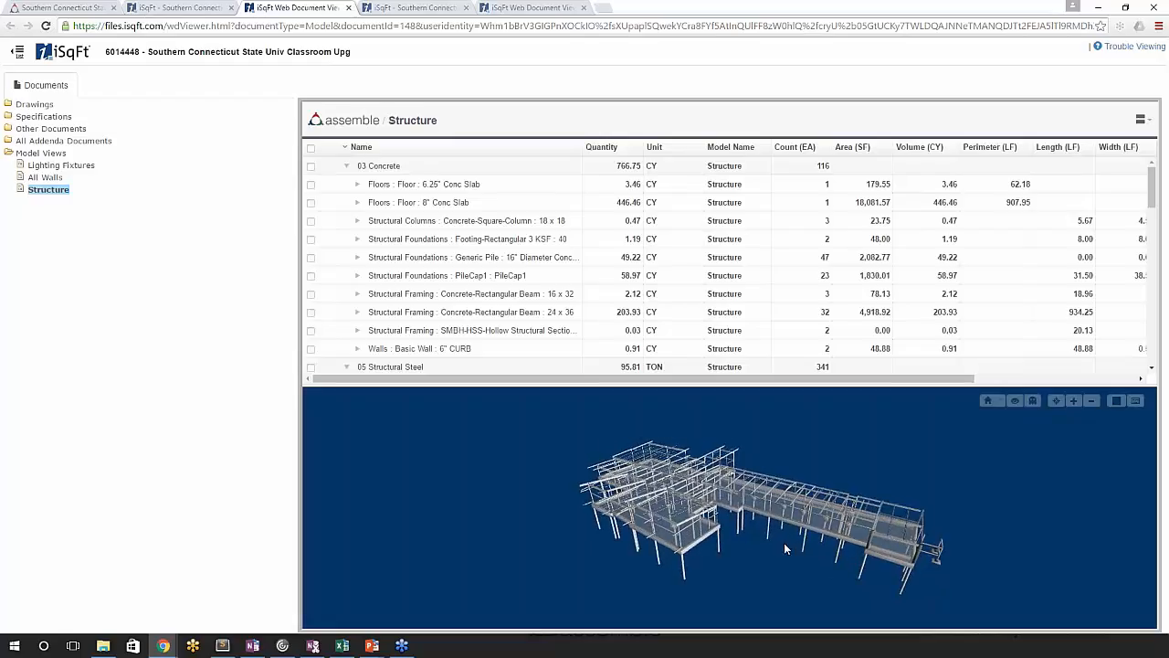
- Select the 8" concrete floor slab and a steel beam in the 3D model to locate each in the inventory
left_click(776, 537)
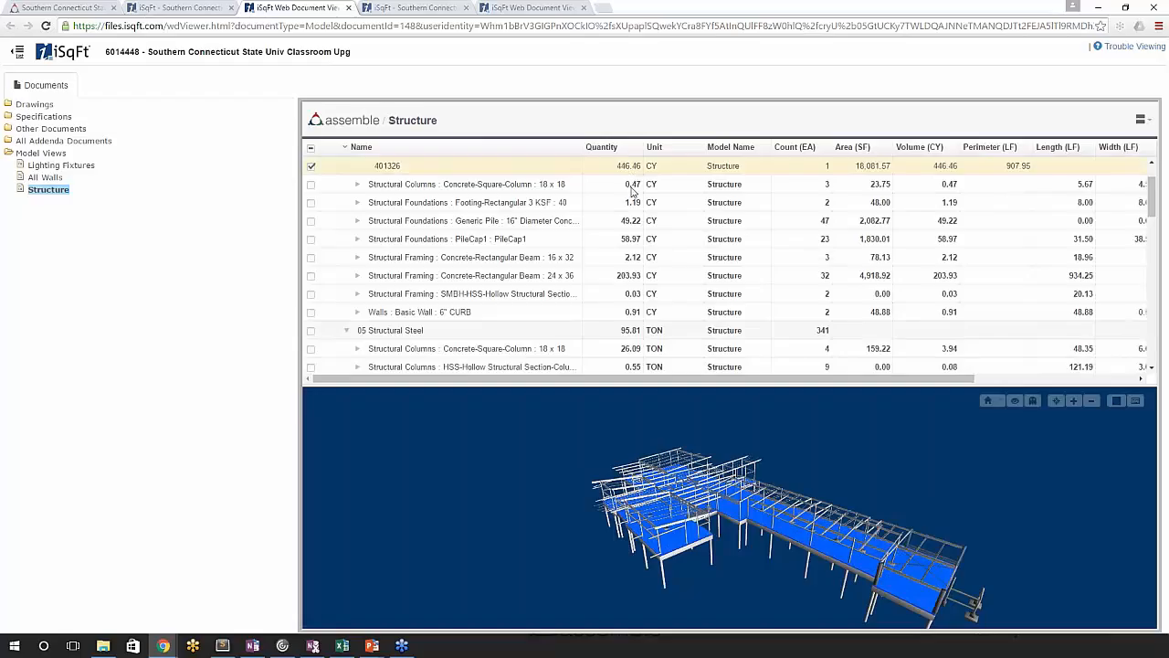
scroll(656, 547, "up", 5)
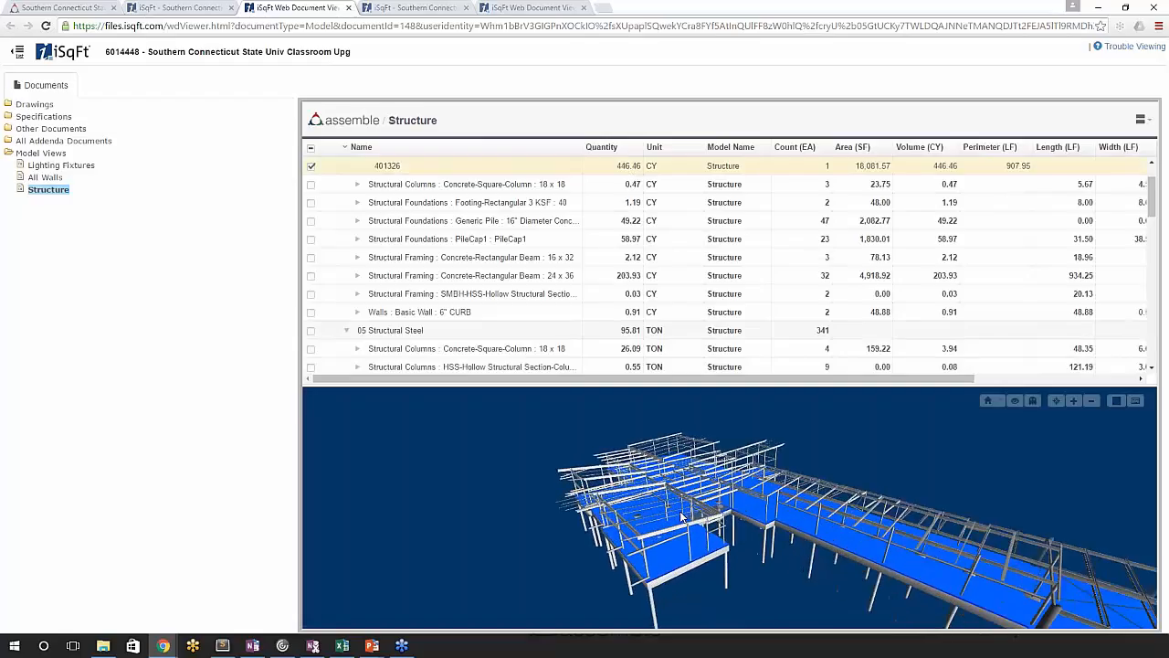
left_click(652, 539)
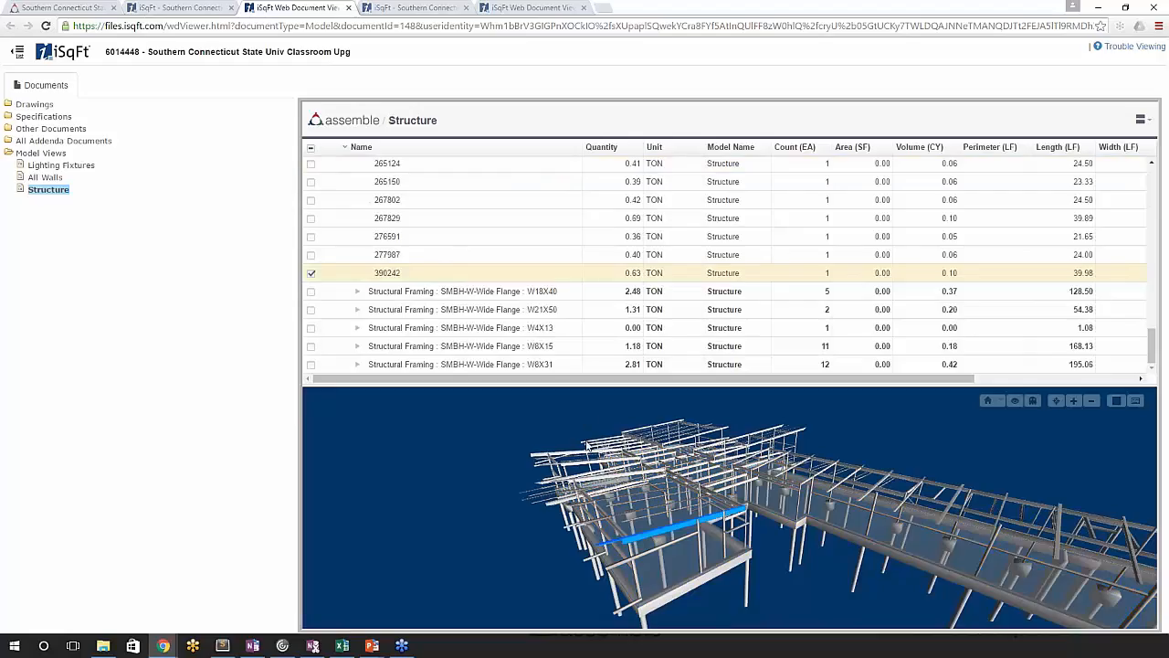
- Clear the single beam selection and select the whole W18X35 wide flange framing group in the inventory
scroll(539, 343, "up", 5)
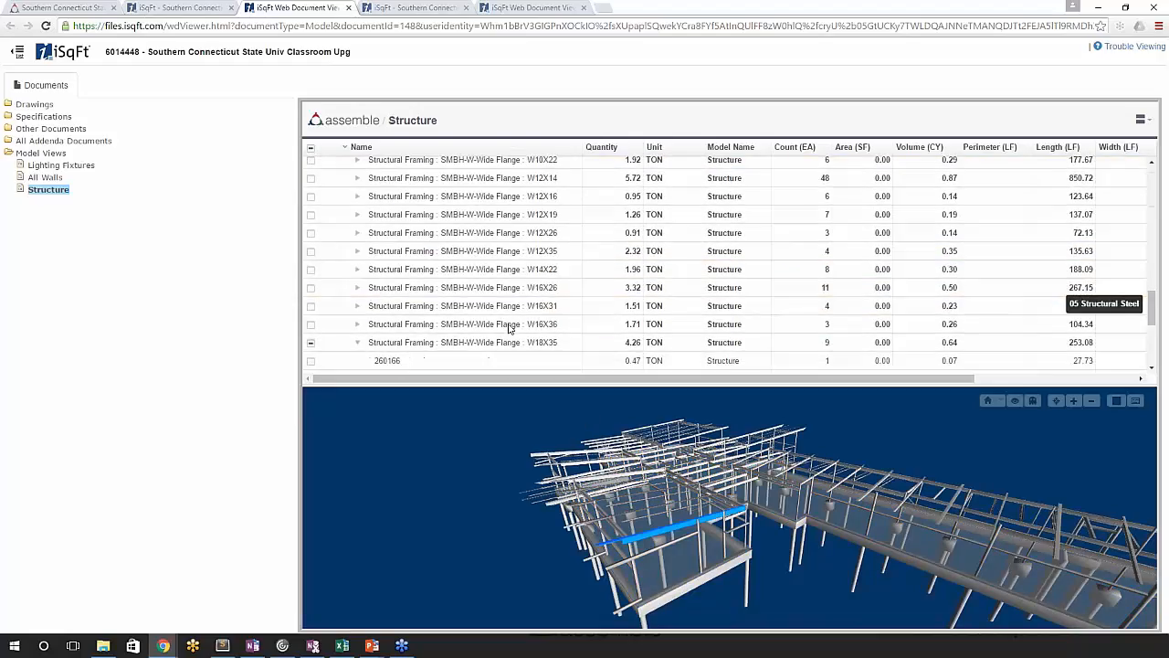
scroll(510, 329, "down", 1)
left_click(311, 292)
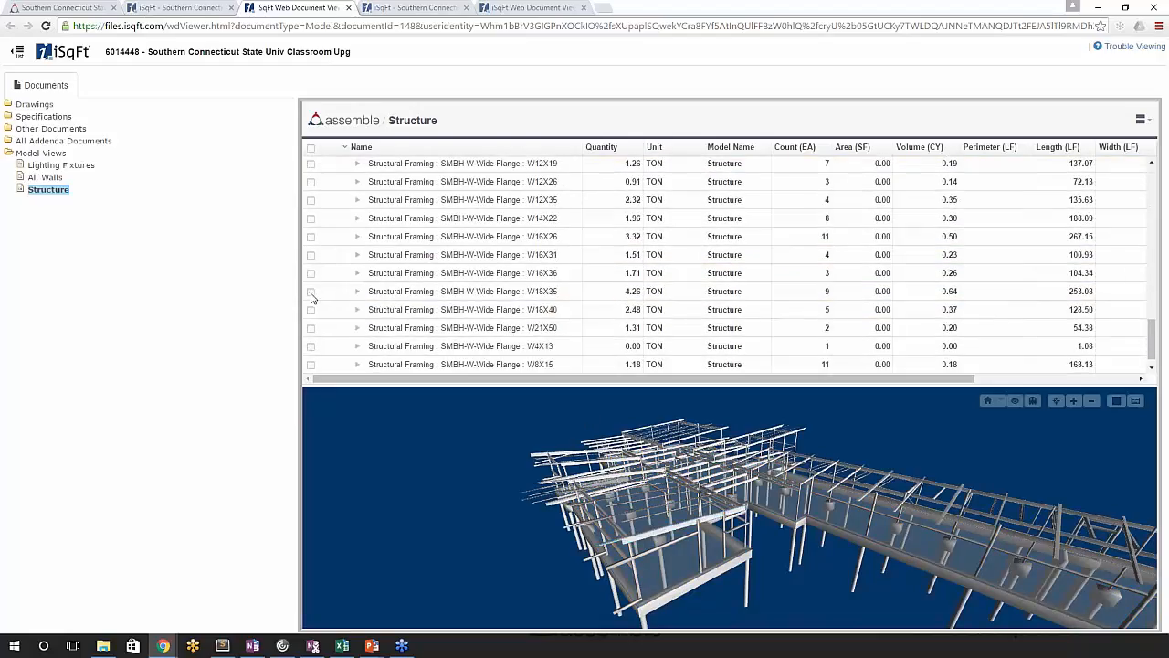
left_click(311, 292)
- Open the D1 demolition plans drawing in the other document viewer, and close the spare iSqFt project page
left_click(542, 7)
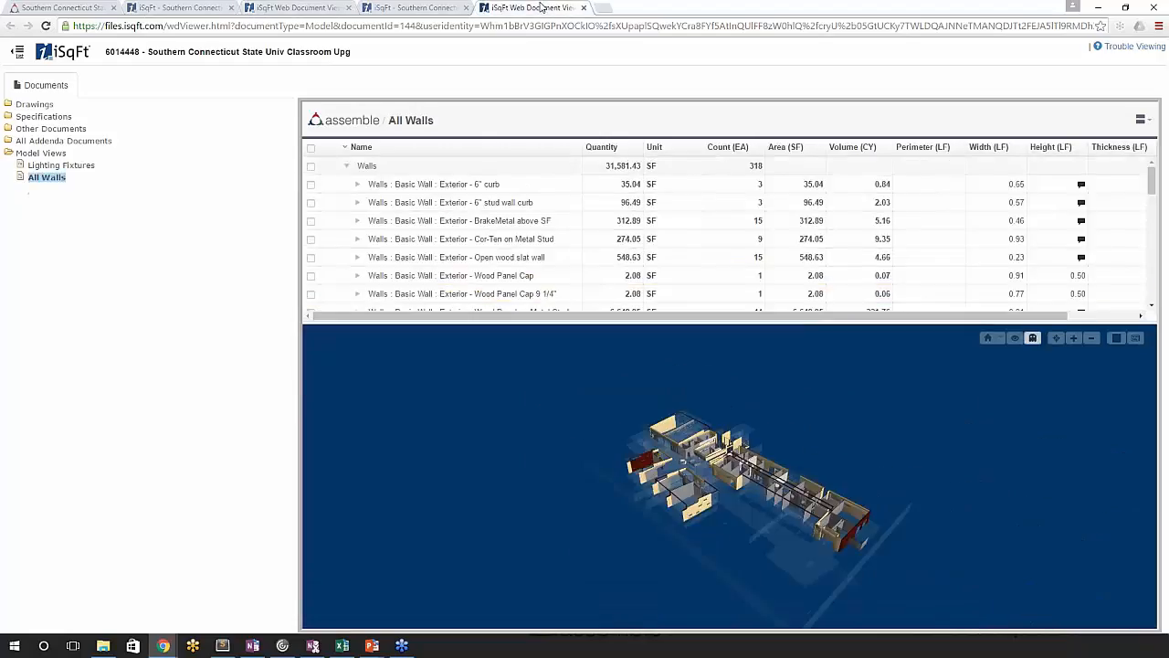
left_click(36, 106)
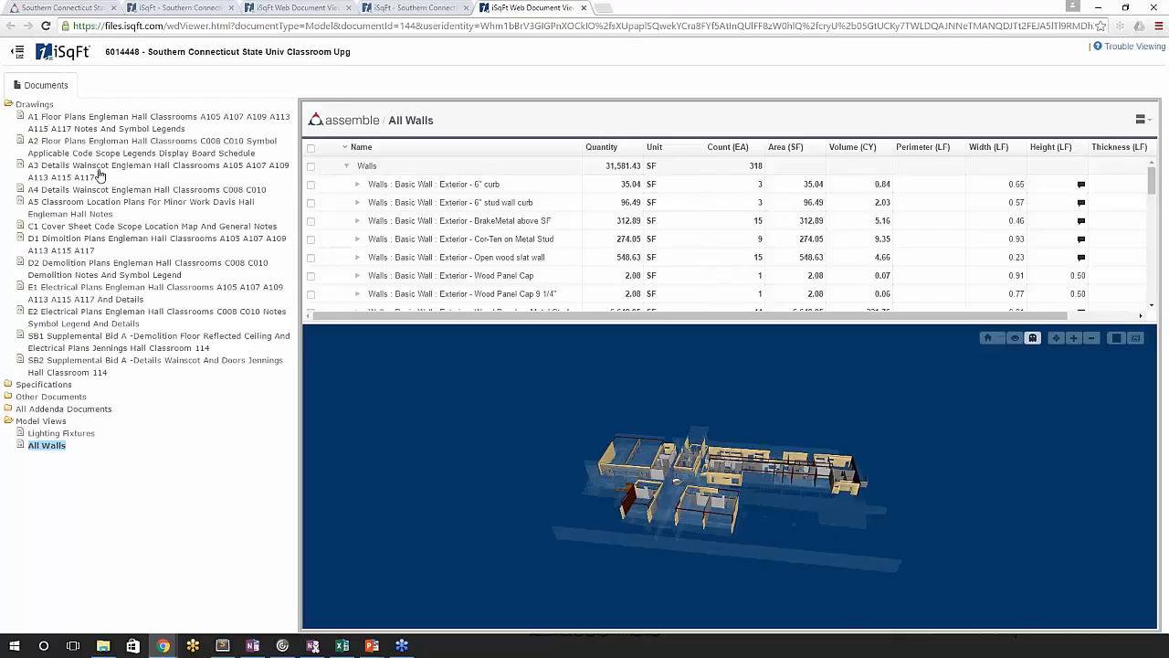
left_click(97, 241)
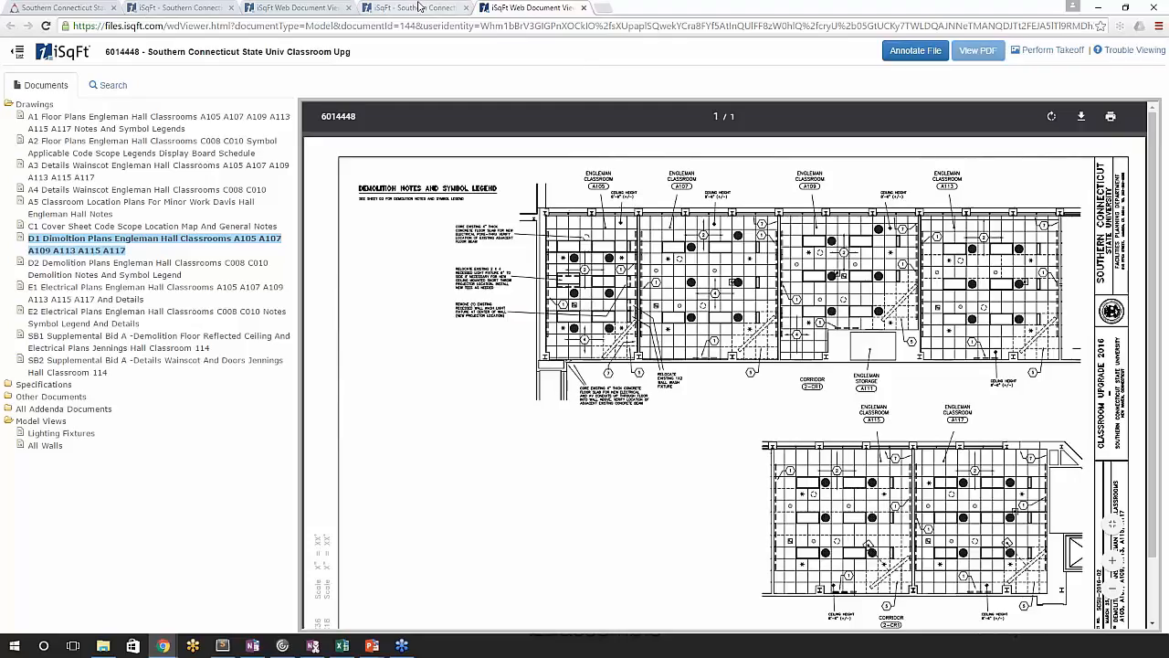
left_click(466, 9)
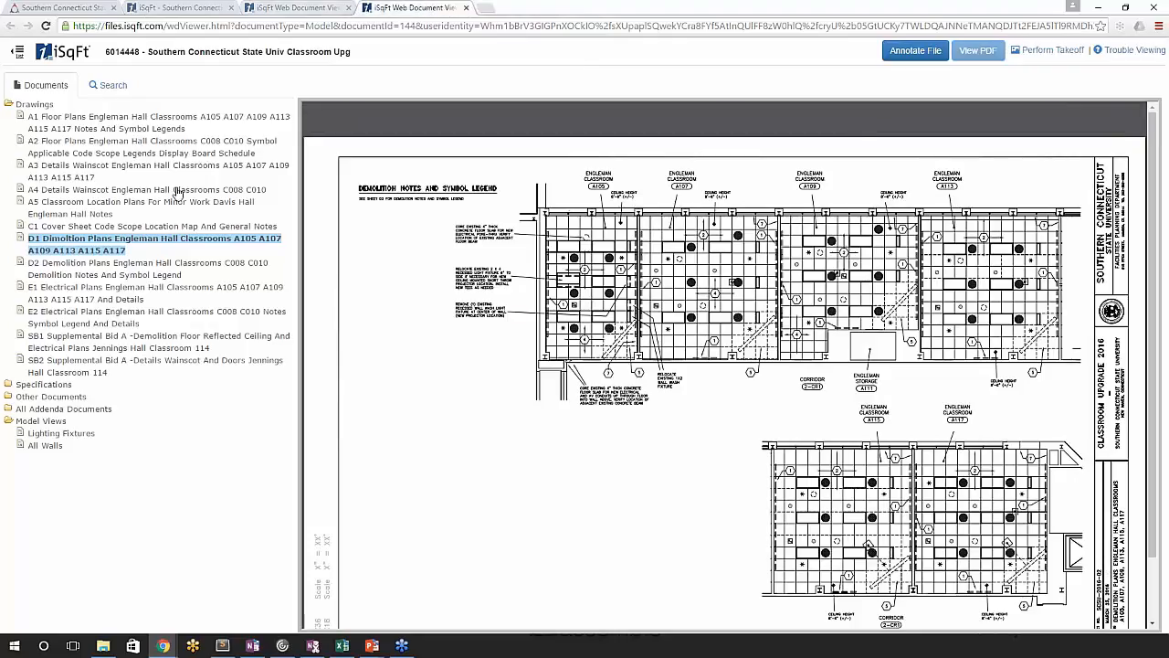
- Show the A1 floor plans drawing in a separate browser window over the Structure view, and merge it back into the main window
left_click_drag(411, 8, 745, 78)
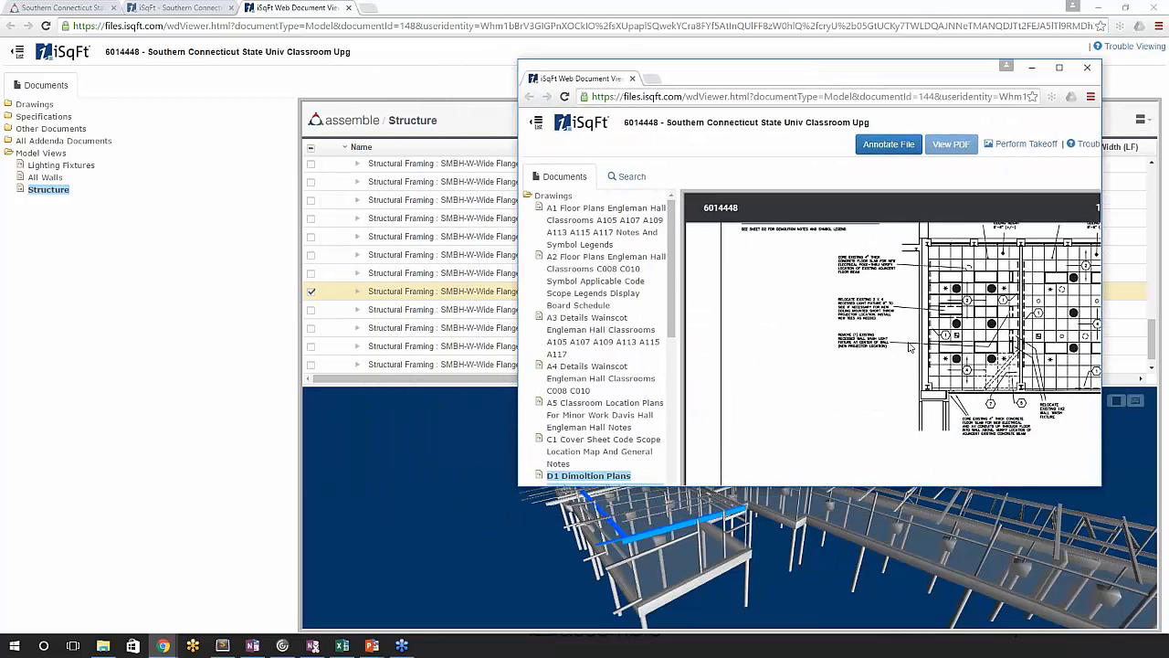
left_click(629, 220)
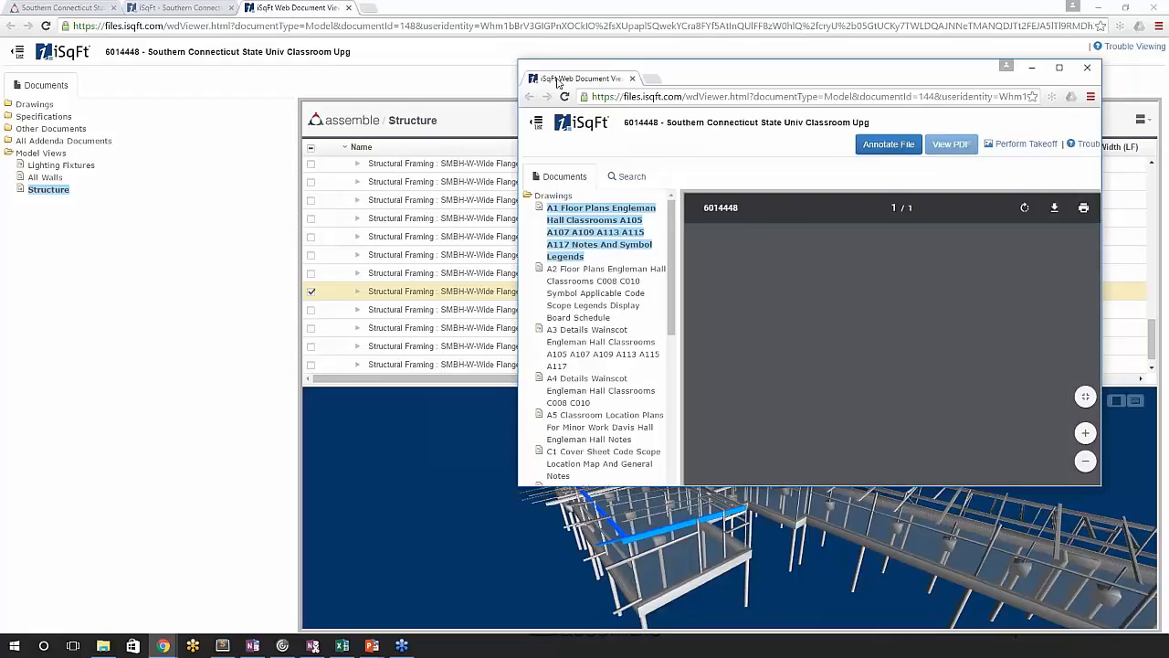
left_click_drag(559, 70, 402, 9)
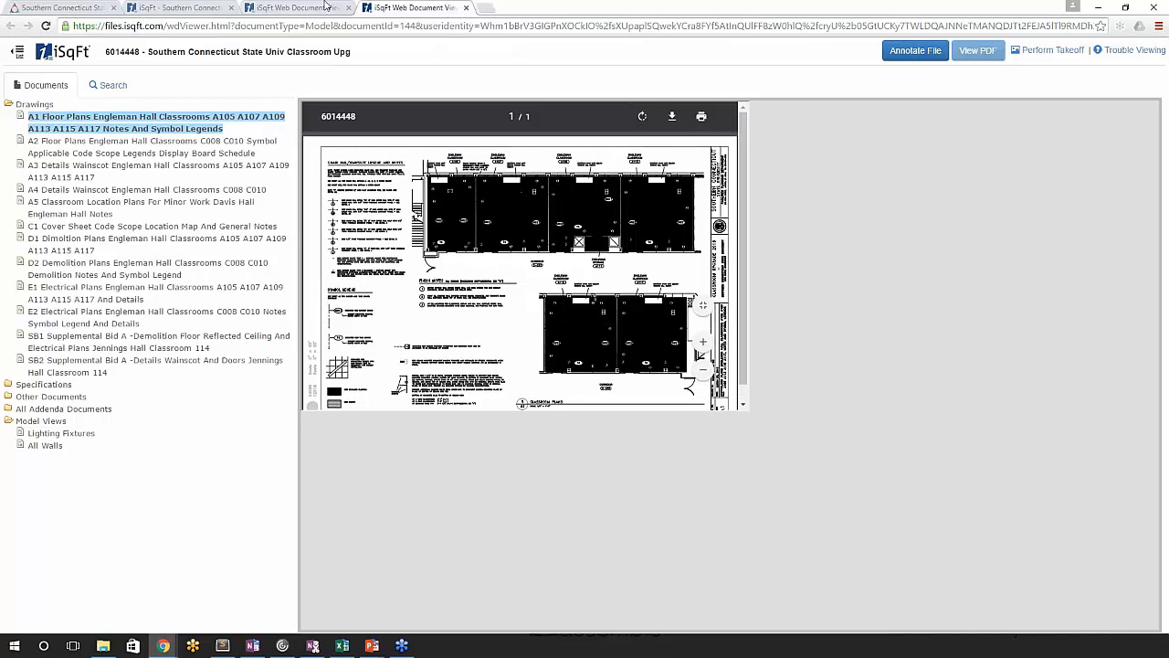
- In the Structure view, select the entire Structural Foundations category from a concrete pile in the model and collapse the pile instances in the inventory
left_click(297, 7)
left_click_drag(592, 524, 594, 533)
scroll(594, 533, "up", 6)
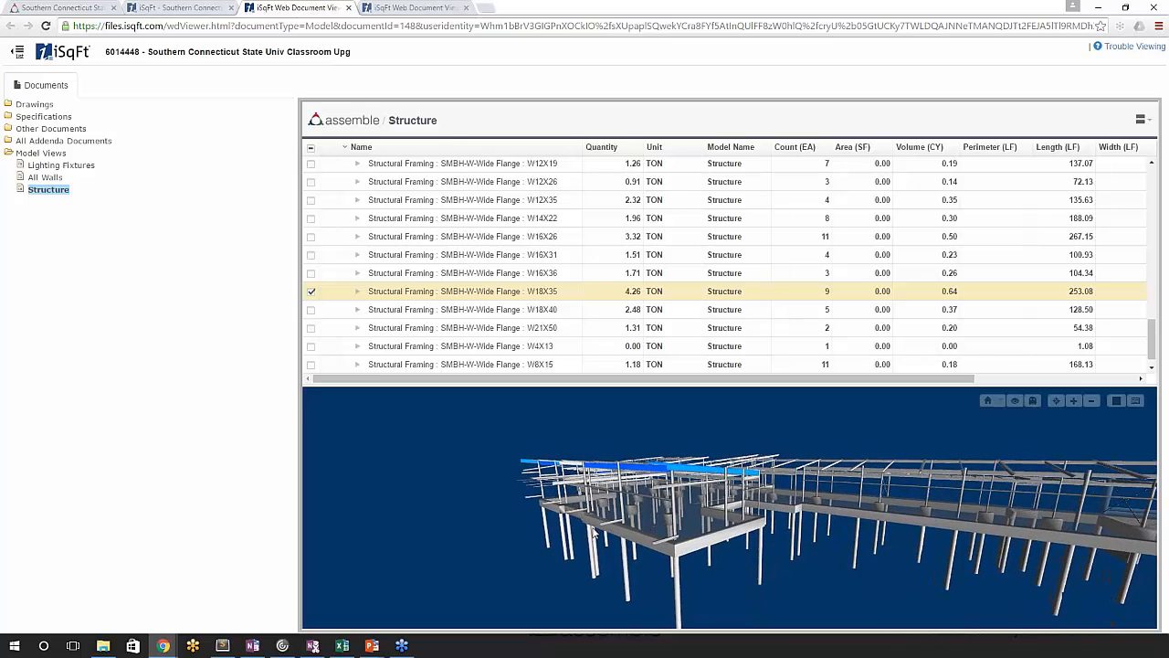
scroll(592, 526, "up", 8)
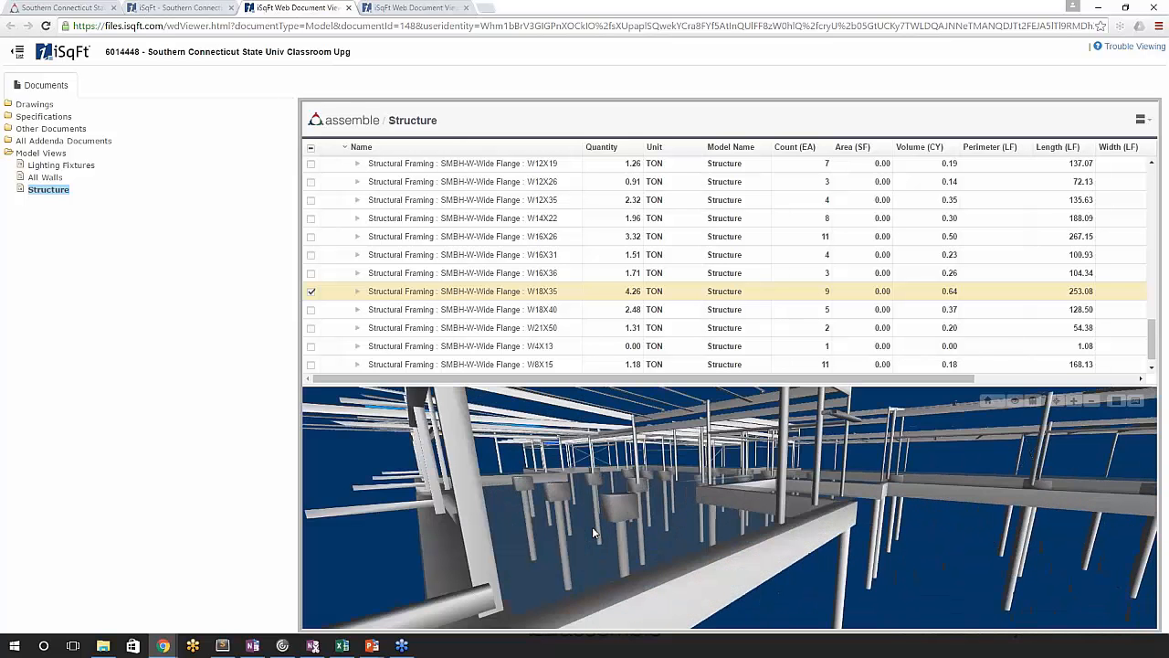
scroll(593, 528, "up", 2)
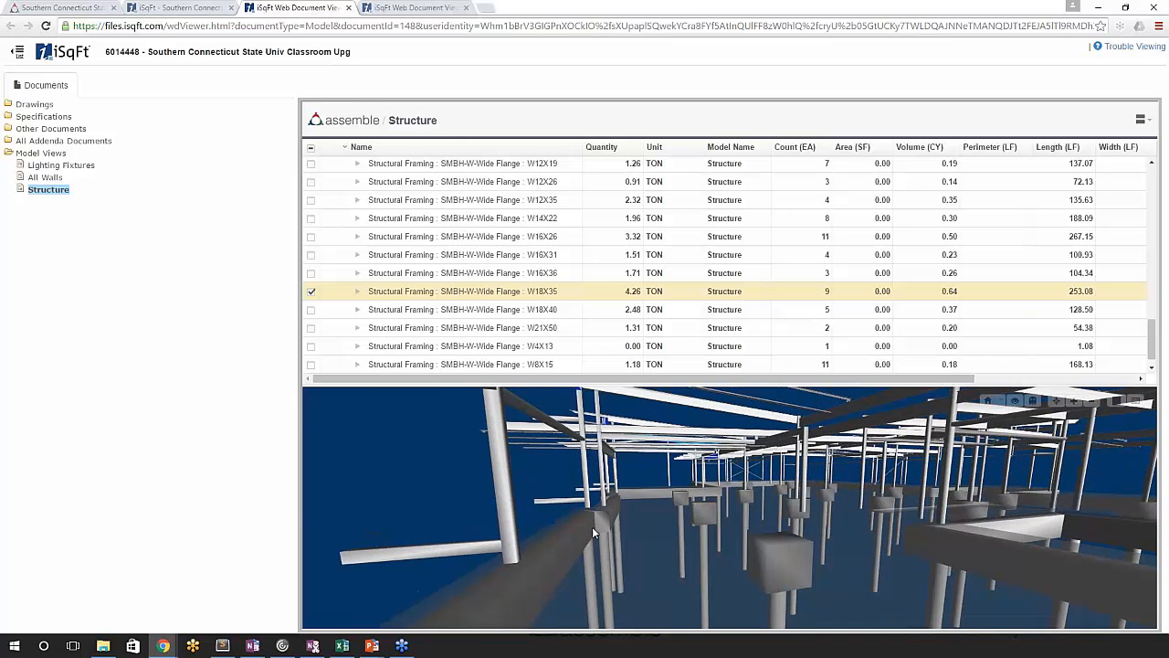
left_click_drag(593, 527, 808, 526)
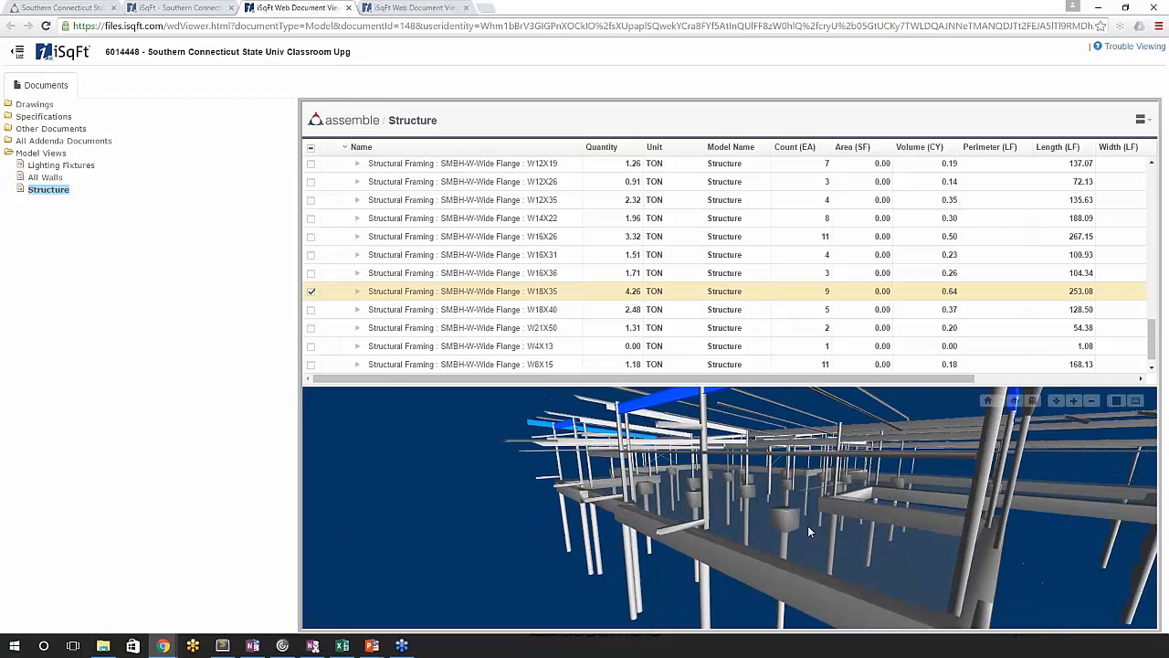
right_click(708, 590)
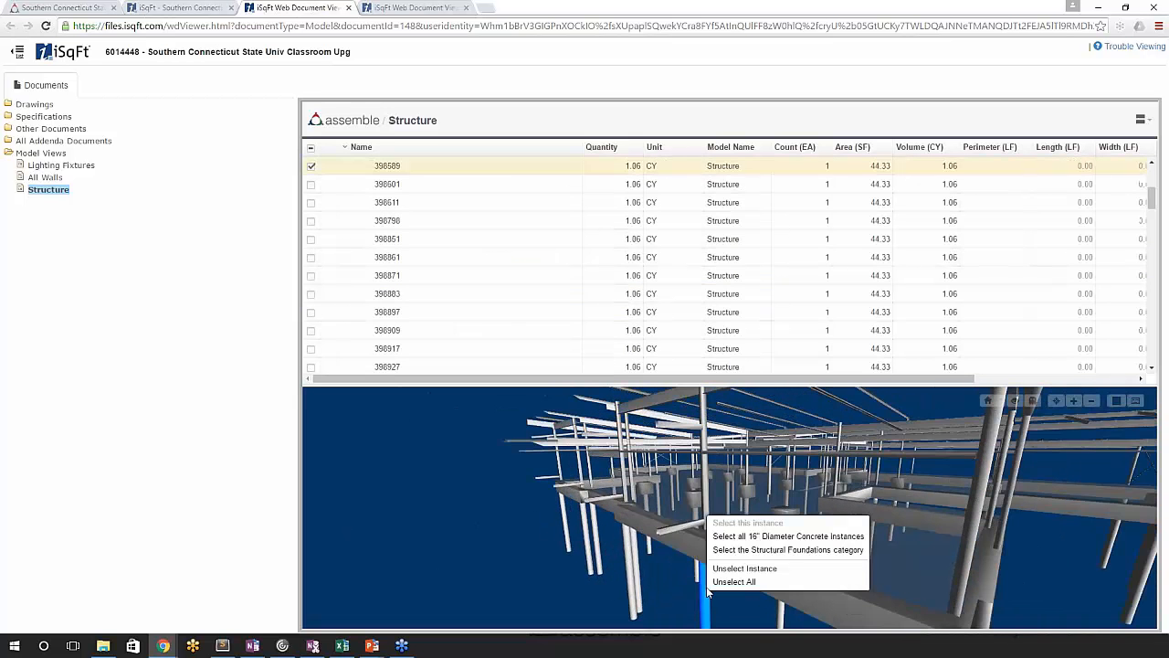
left_click(766, 550)
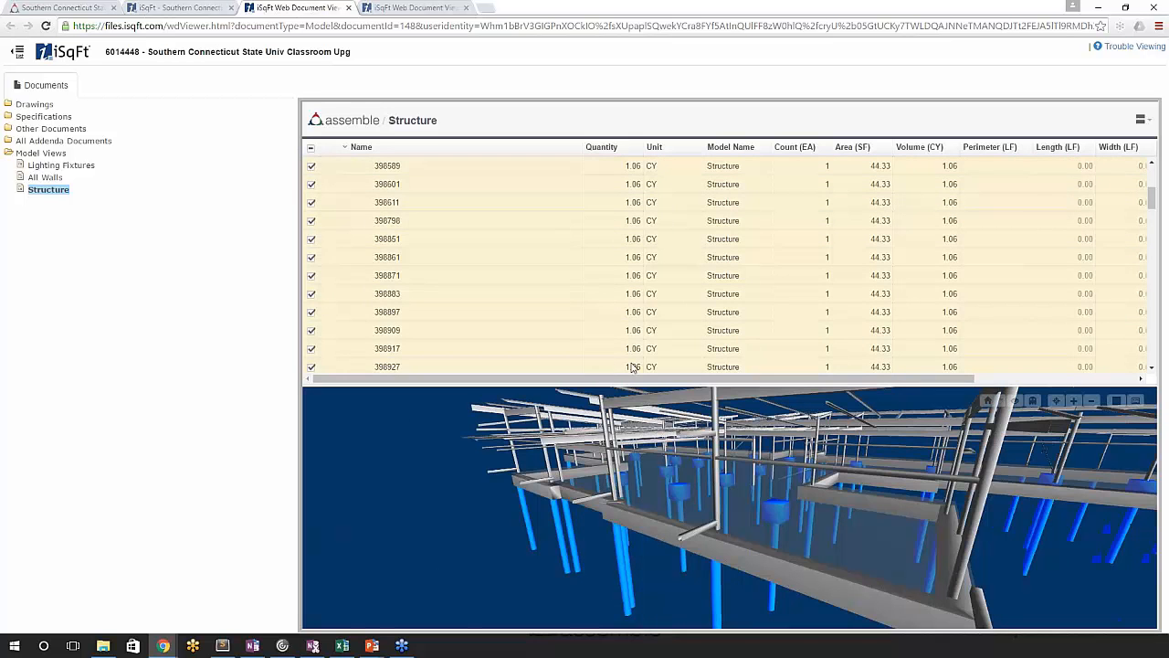
scroll(636, 311, "up", 2)
left_click(358, 196)
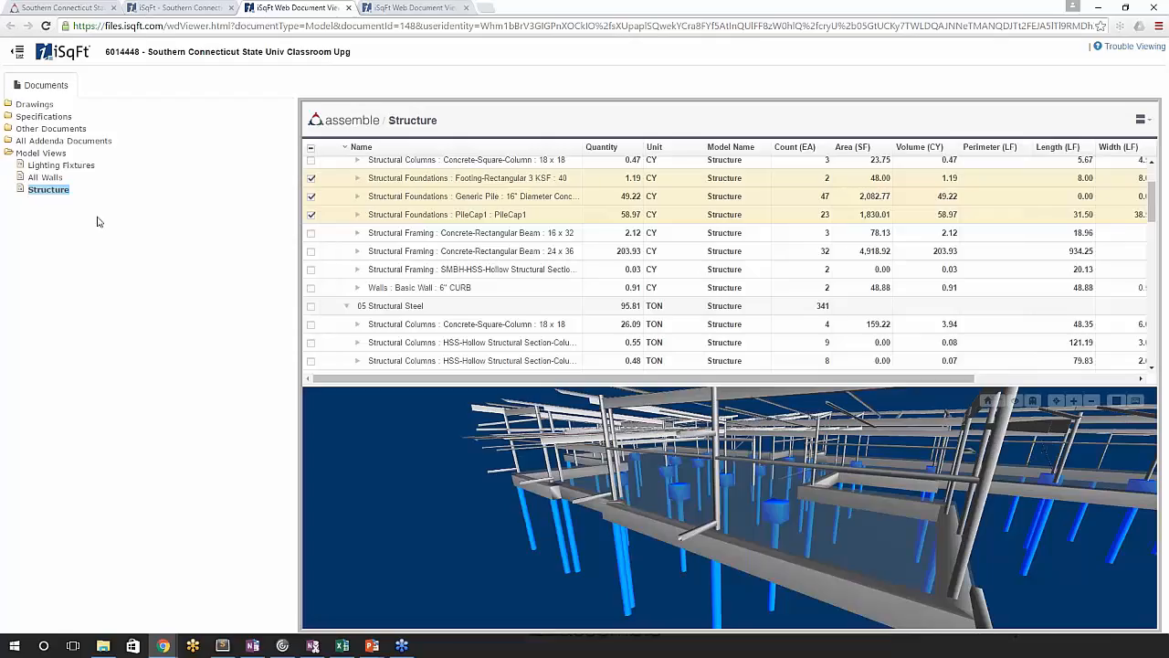
- Enlarge the 3D model area beneath the inventory, and minimize the browser to return to the presentation
left_click_drag(444, 324, 445, 296)
left_click_drag(514, 401, 462, 445)
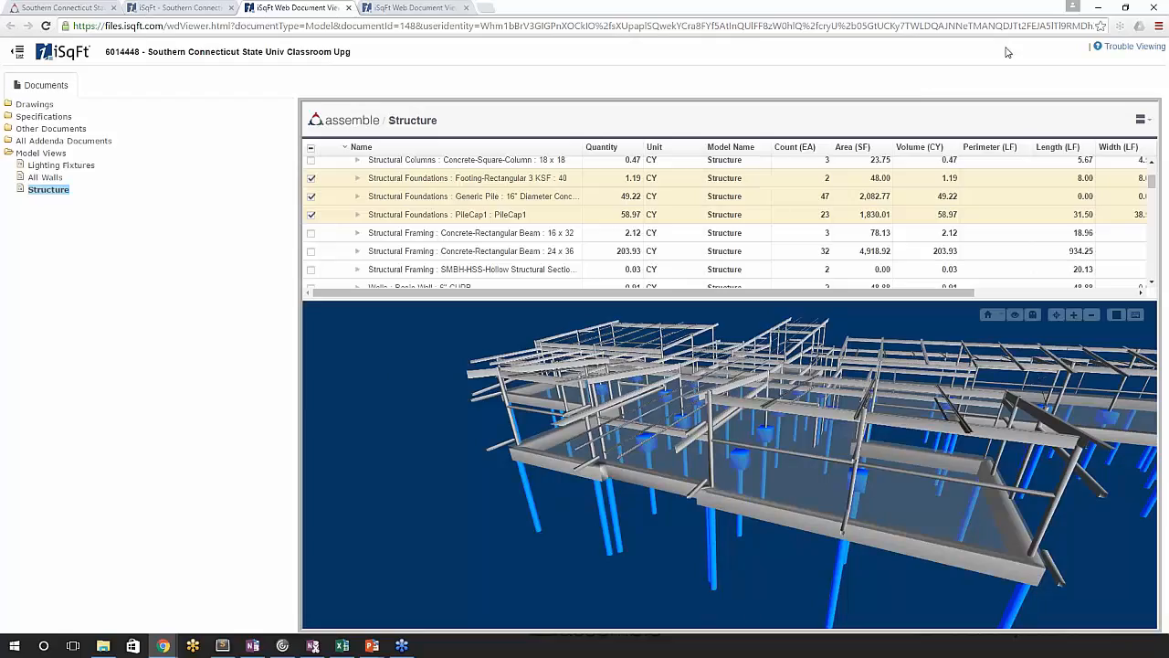
left_click(1098, 9)
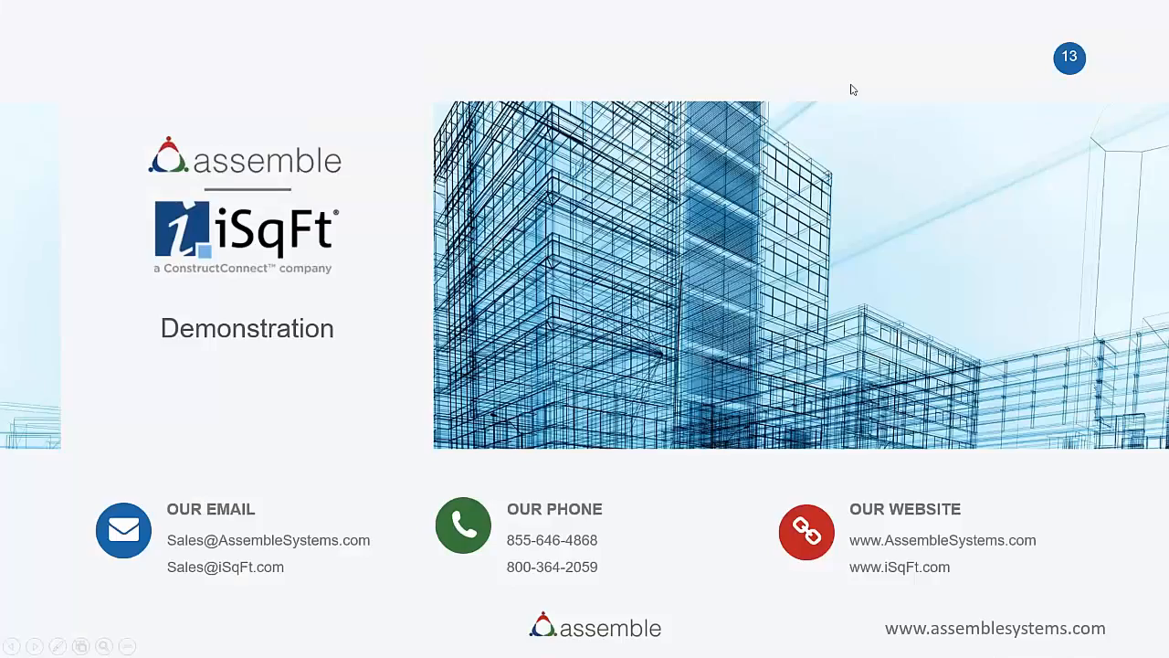
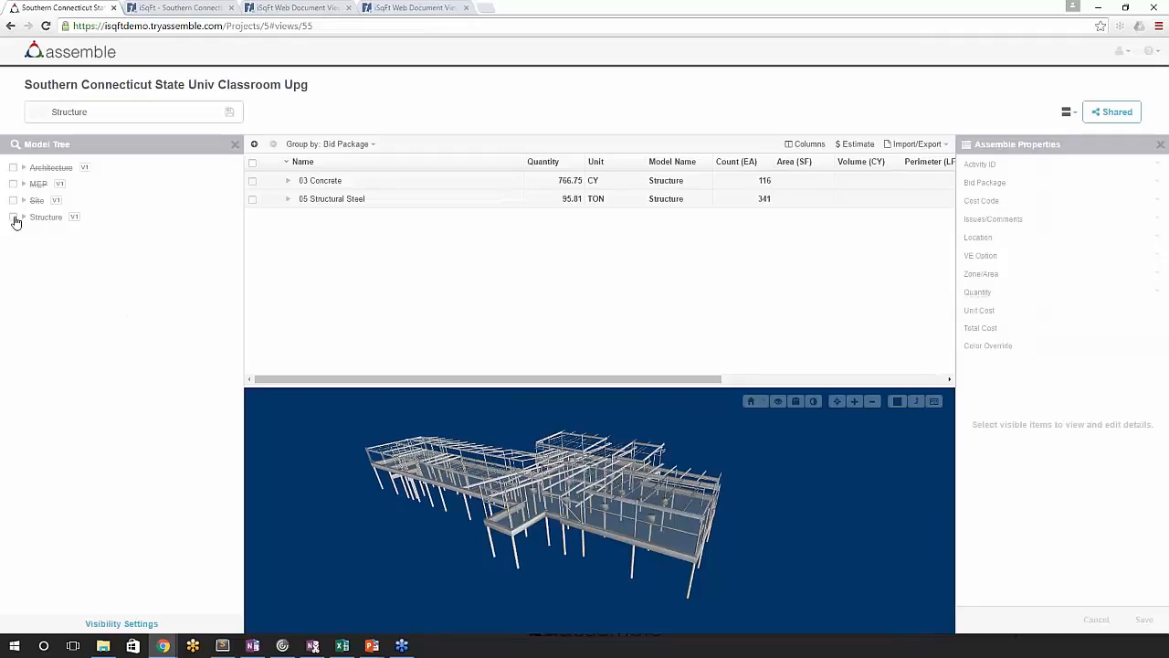
- Reopen the shared Structure view from the project's views page and turn off the ghosted display of hidden elements in its 3D model
left_click(13, 216)
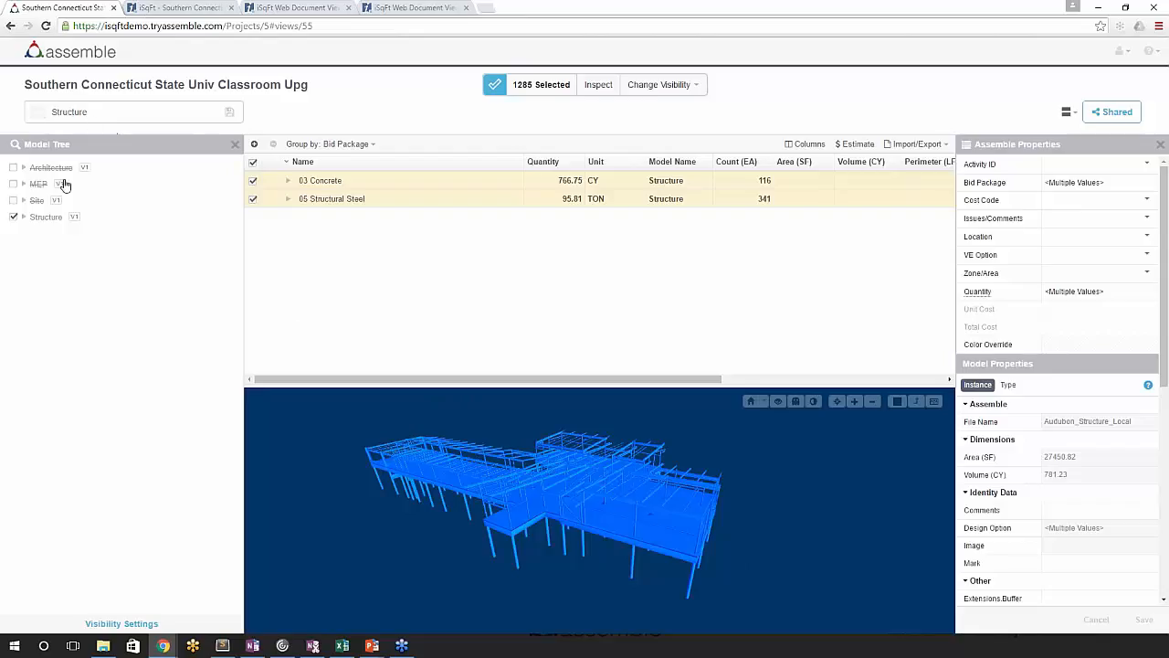
left_click(138, 86)
scroll(454, 508, "down", 1)
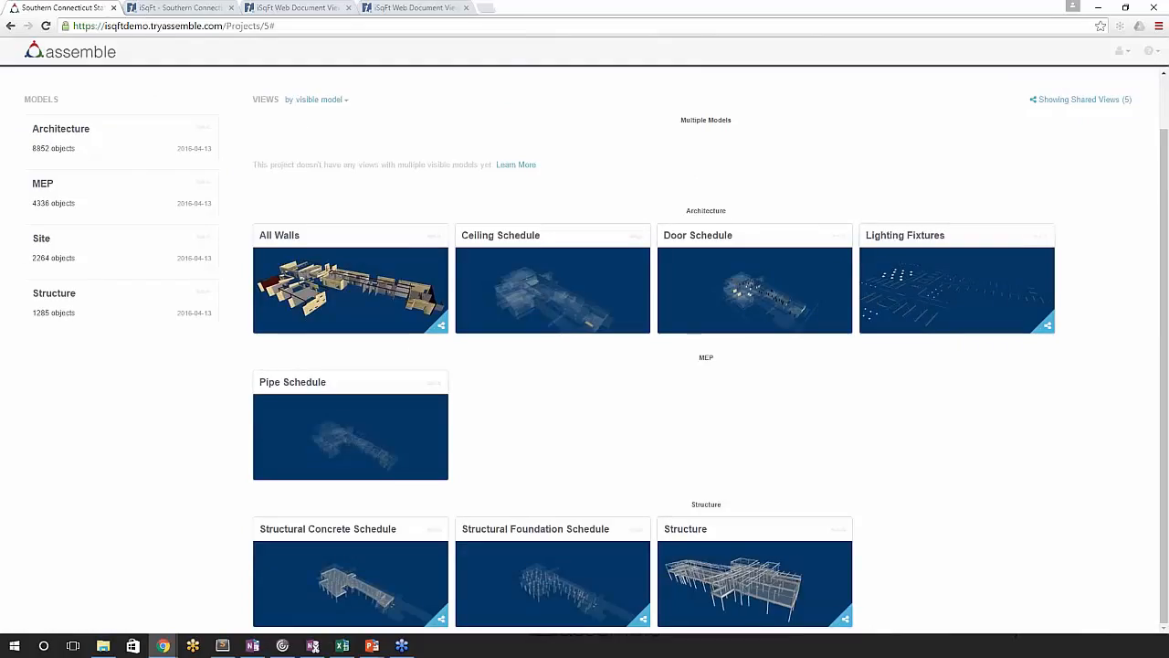
left_click(749, 583)
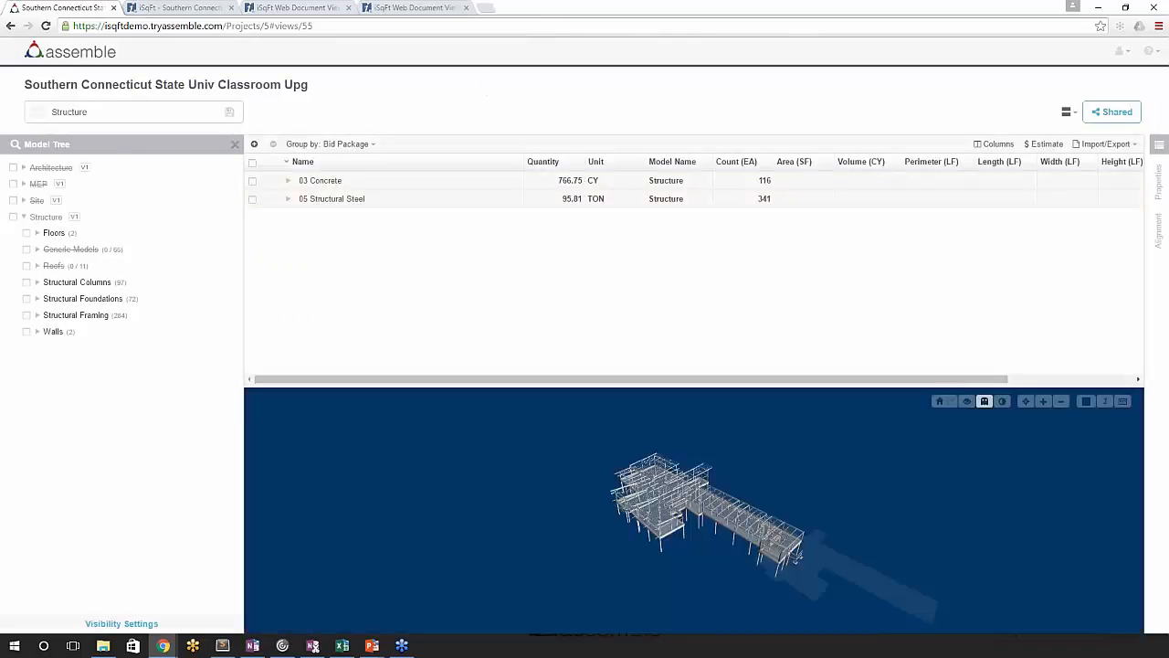
left_click(984, 402)
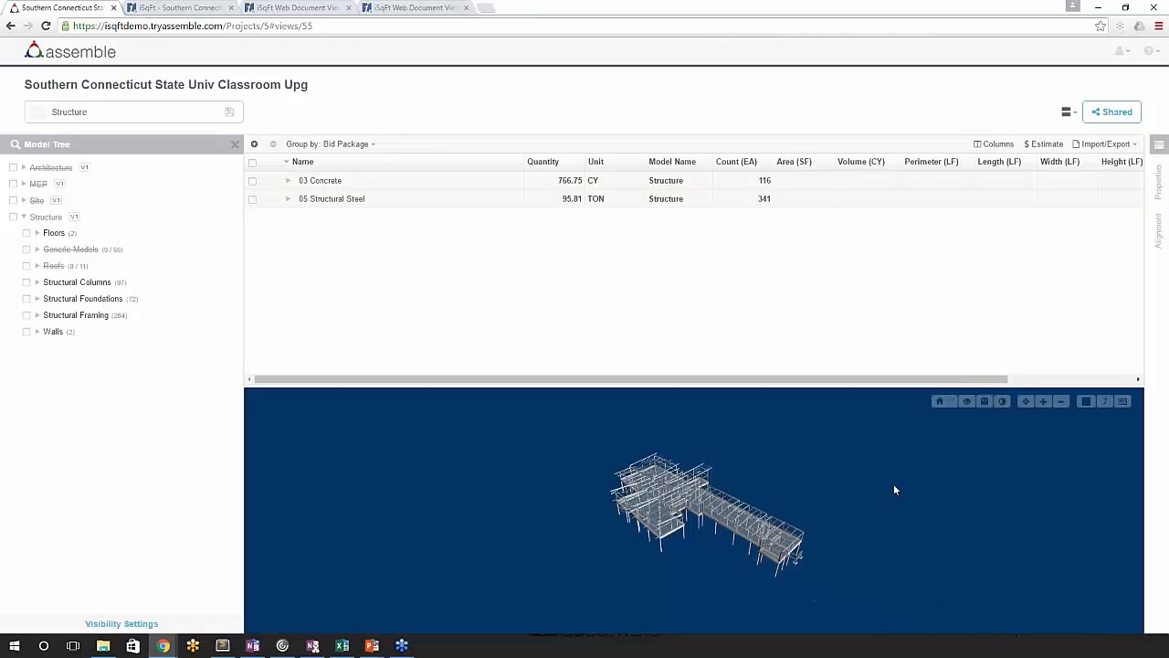
mouse_move(706, 524)
left_mouse_down()
mouse_move(685, 543)
mouse_move(688, 516)
left_mouse_up()
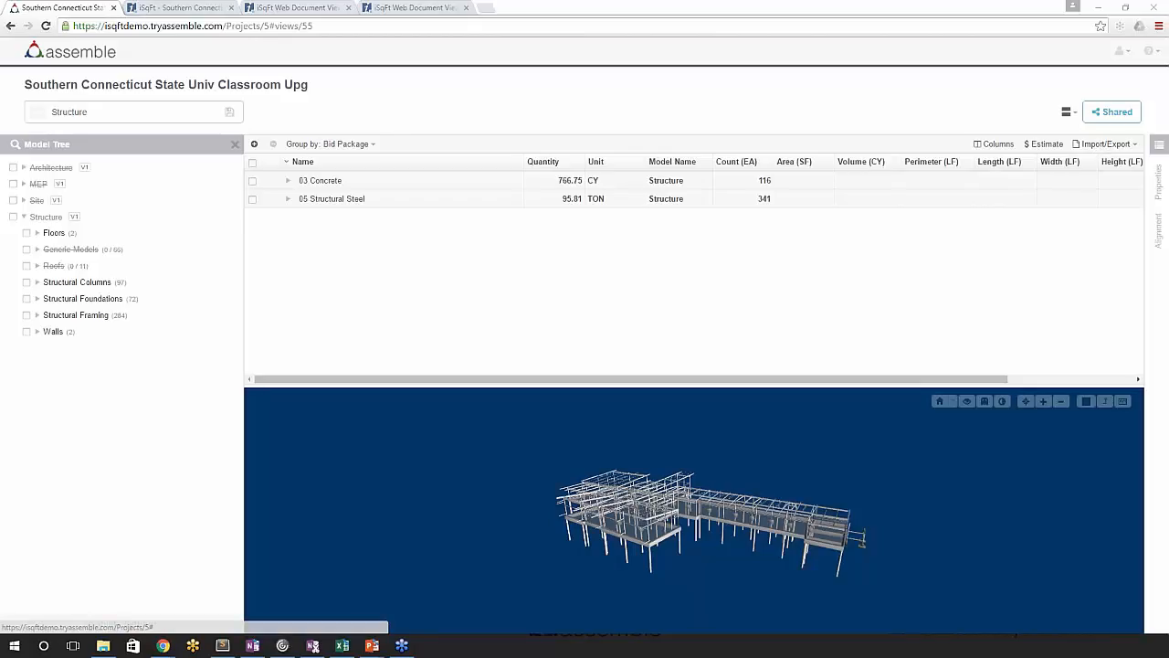
- Look through the items in the 03 Concrete group, and view the project's Excel import dialog without choosing a file
left_click(290, 182)
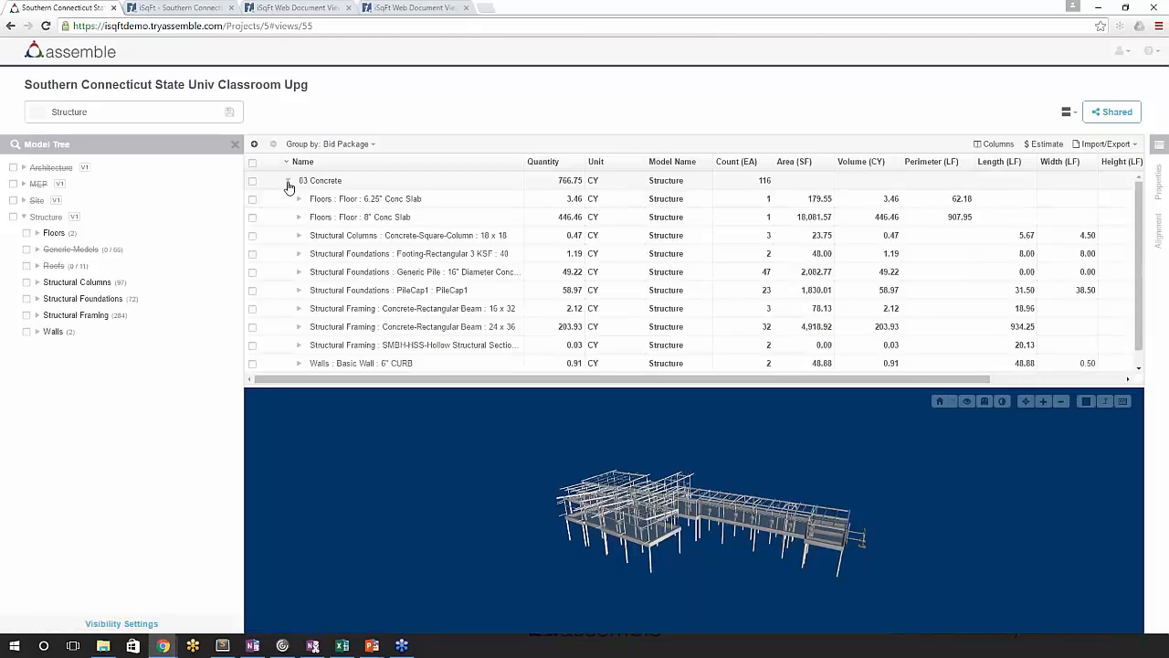
left_click(289, 181)
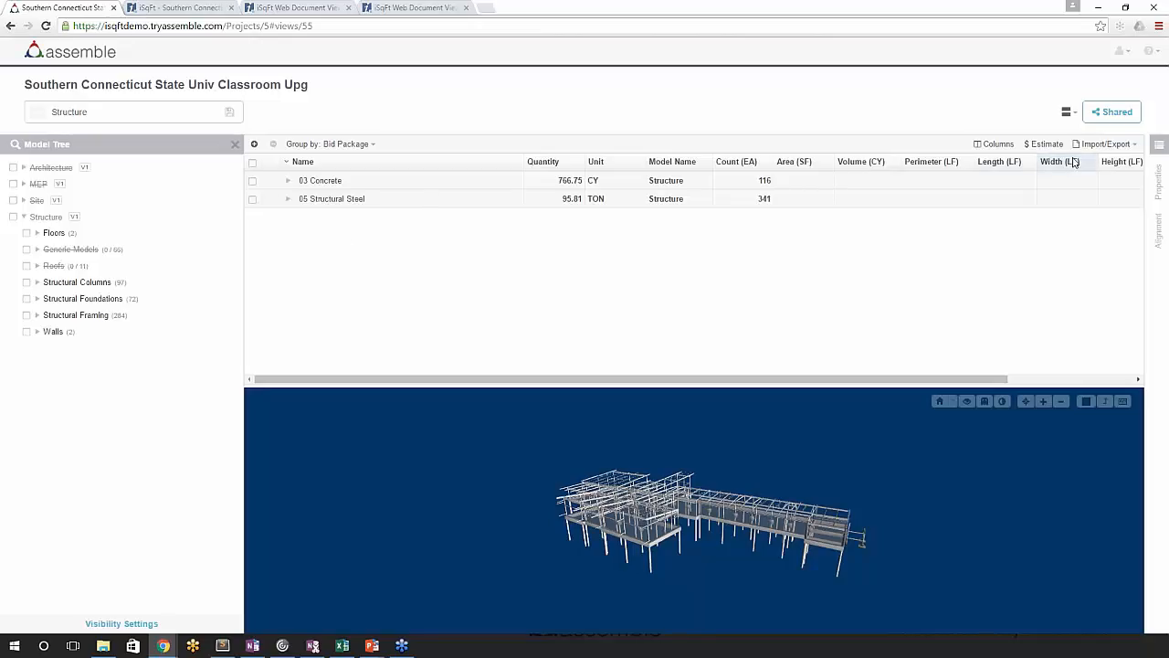
left_click(1101, 143)
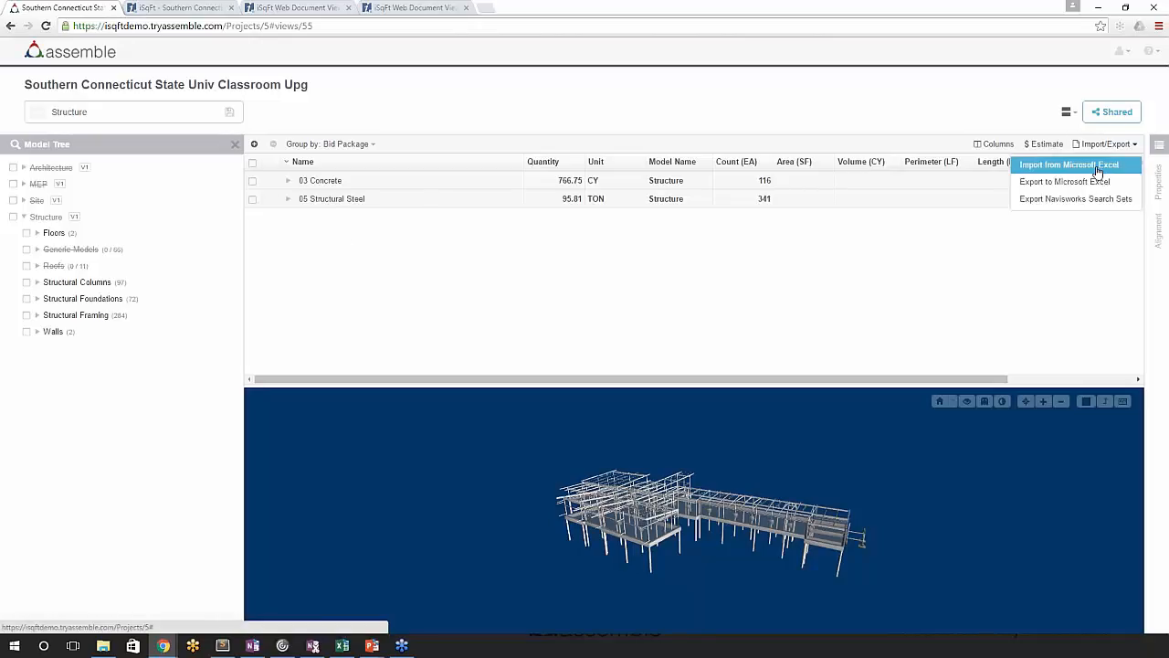
left_click(1098, 170)
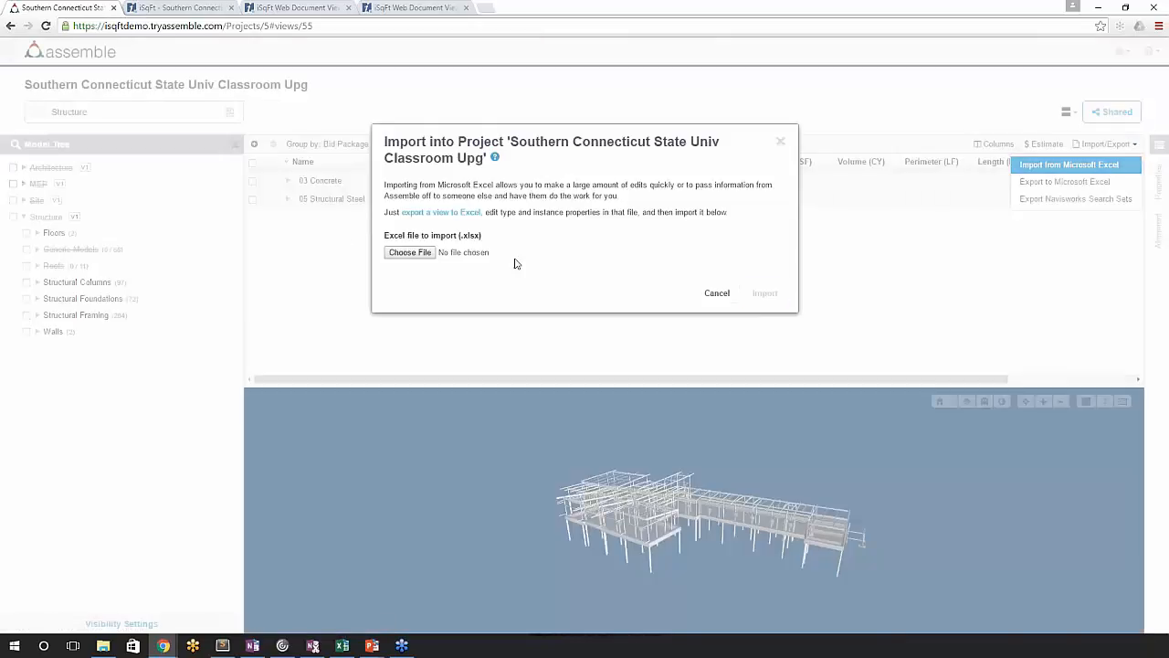
left_click(409, 252)
left_click(572, 9)
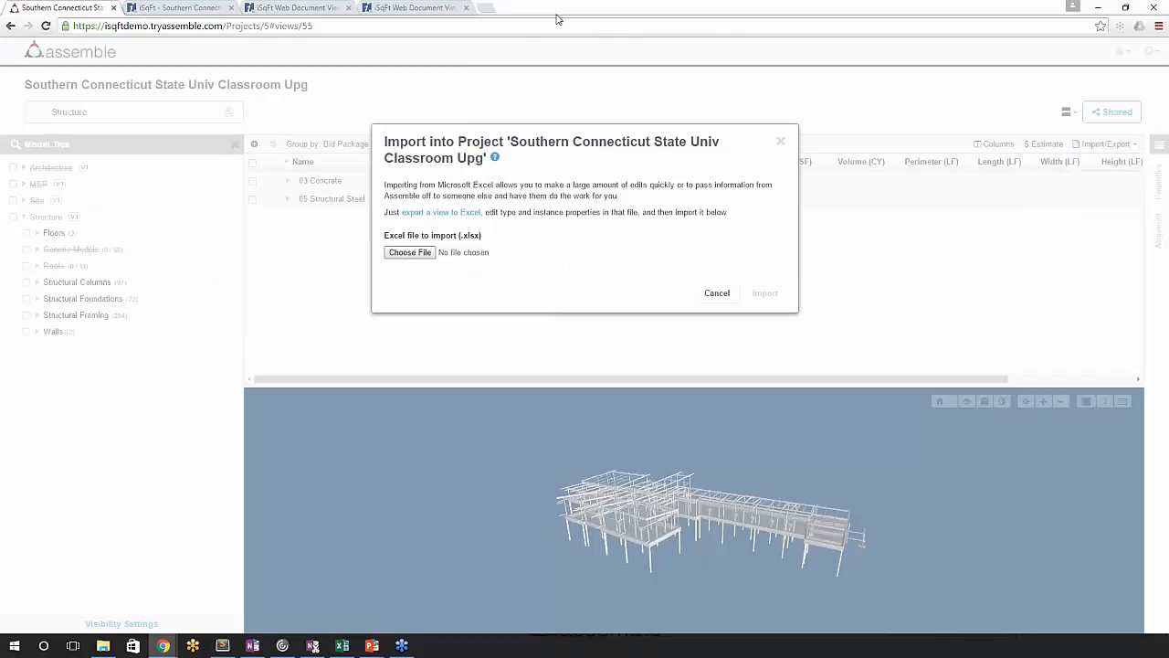
- In the iSqFt document viewer's Structure view, collapse the 03 Concrete and 05 Structural Steel groups of the inventory
left_click(160, 10)
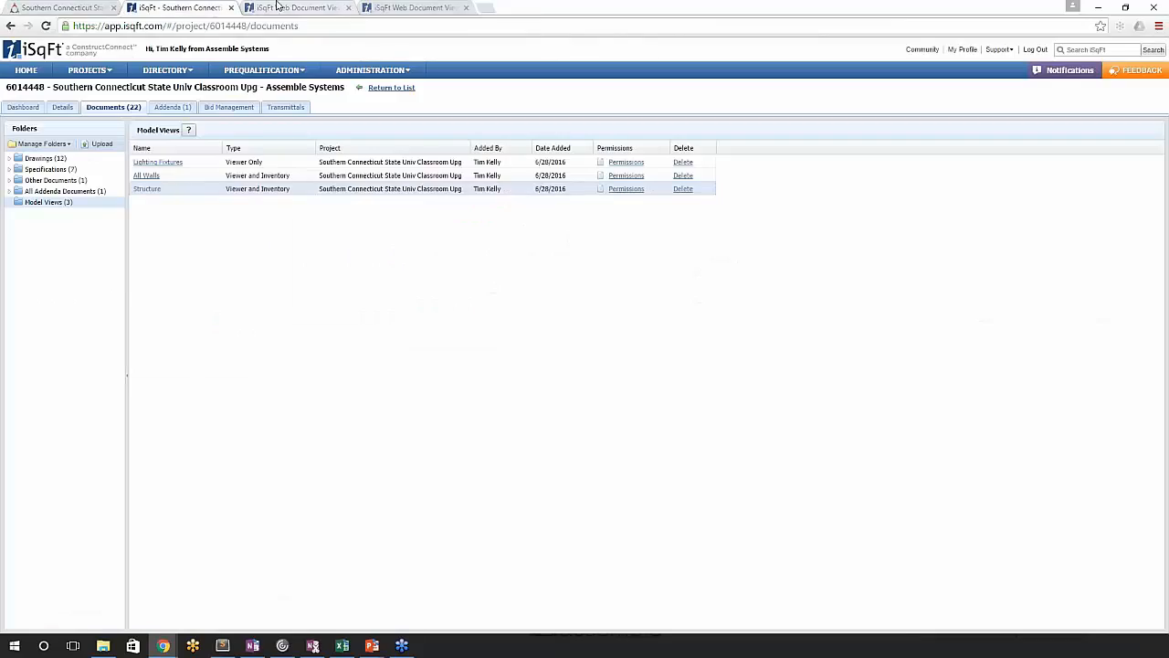
left_click(274, 7)
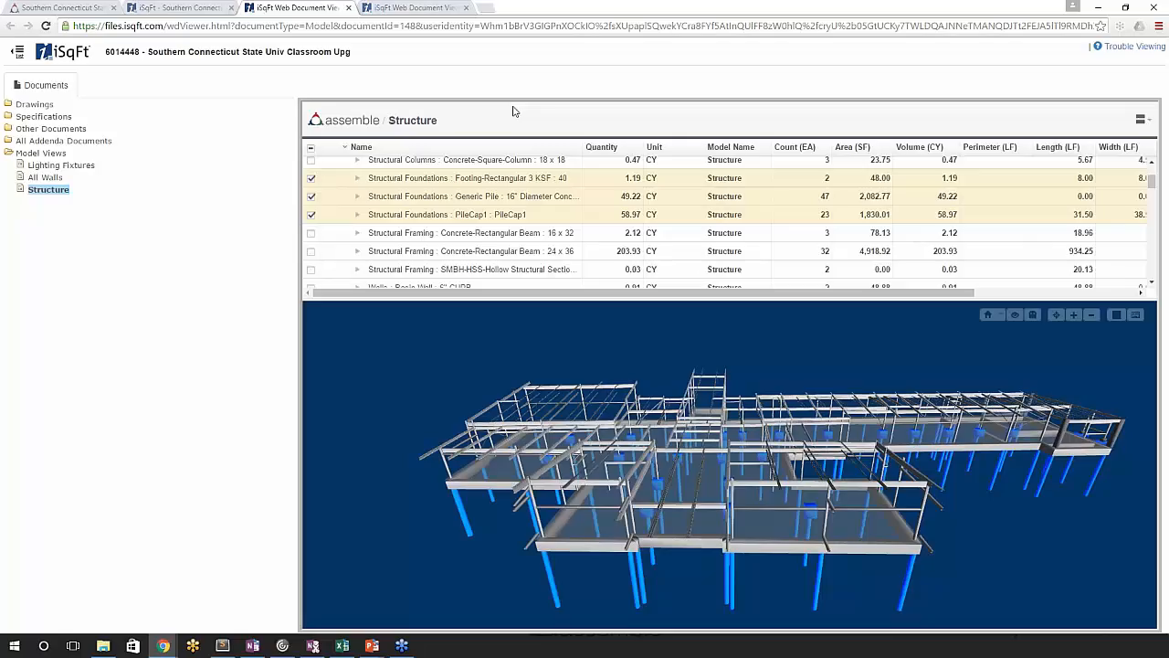
scroll(648, 190, "up", 3)
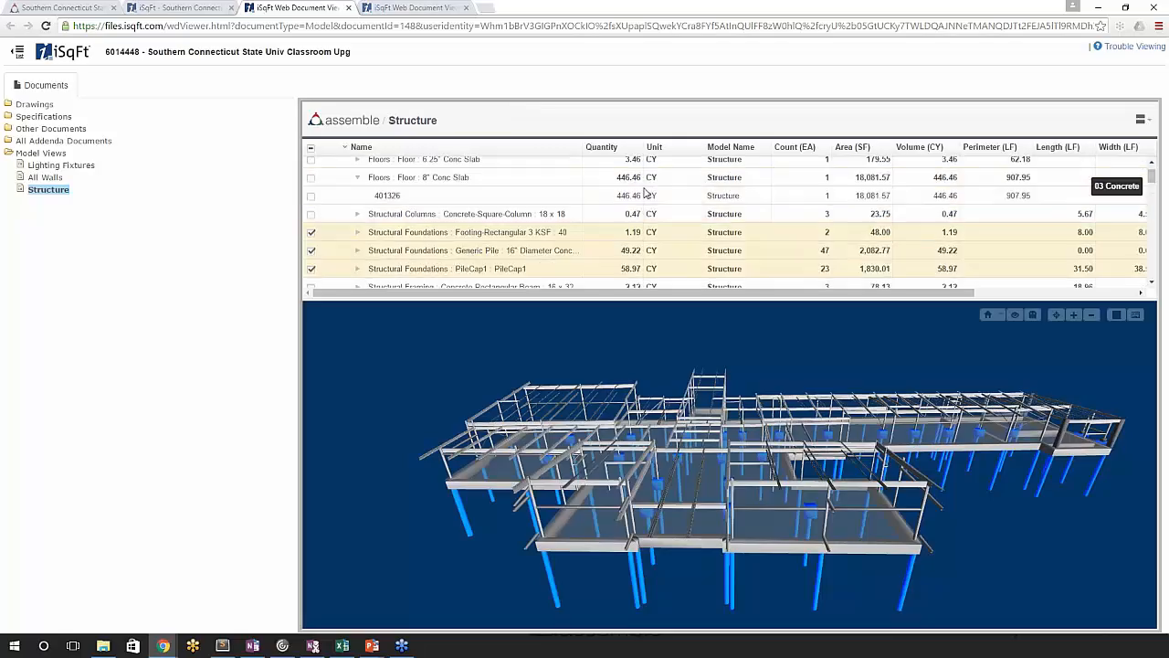
left_click(347, 166)
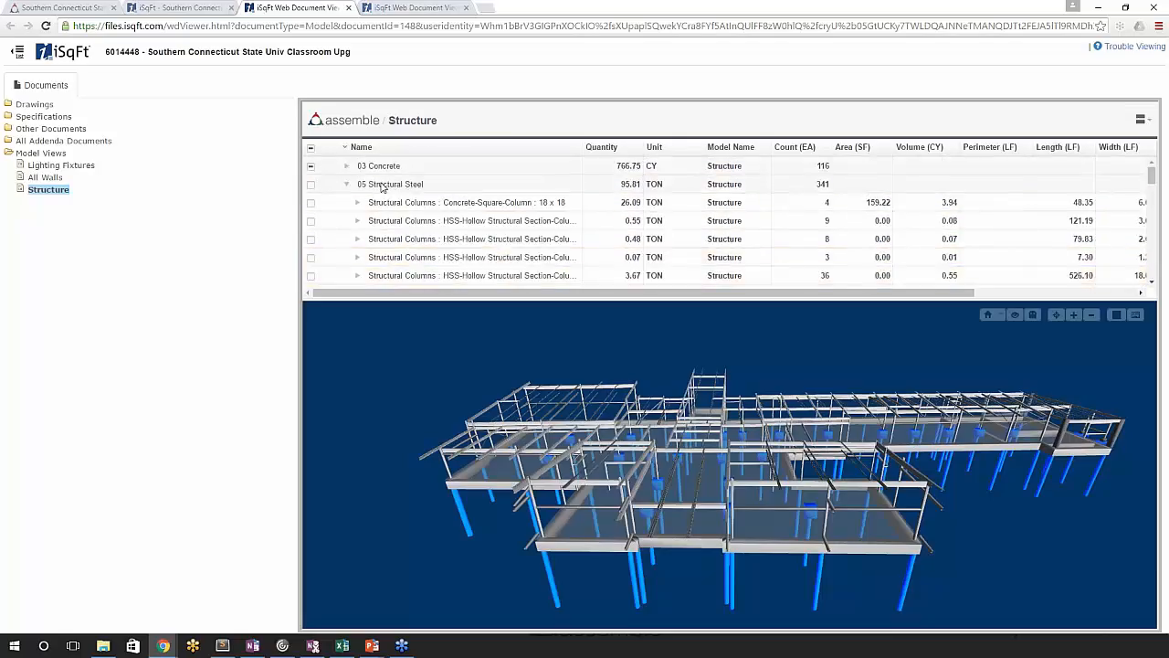
left_click(347, 186)
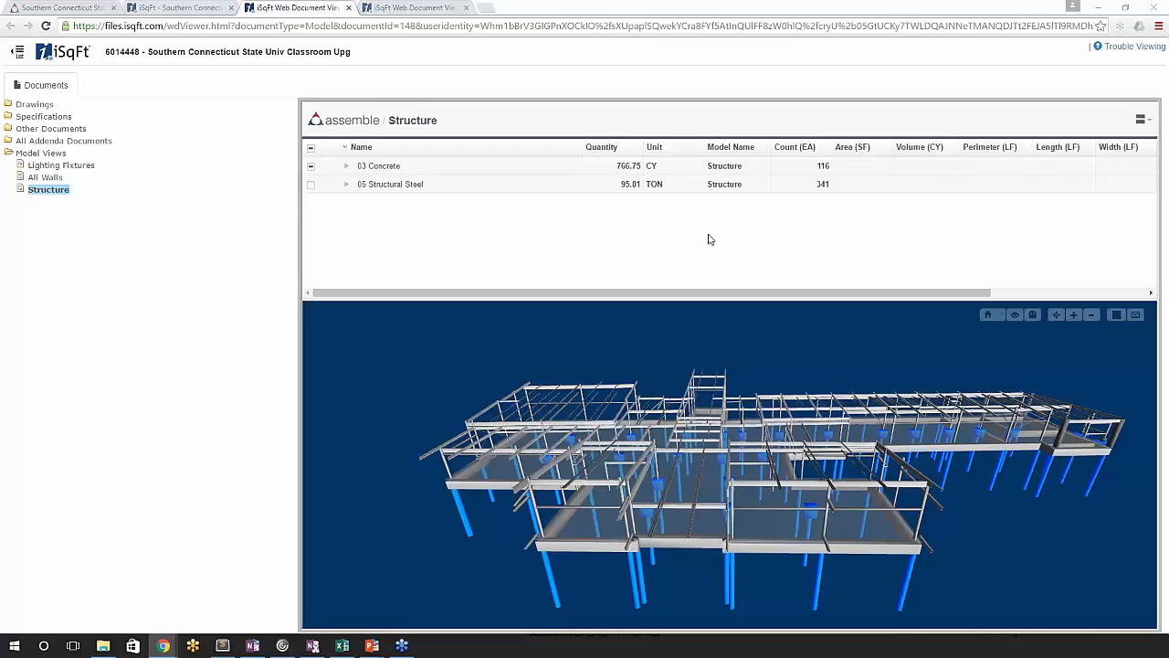
- Back in Assemble, dismiss the Excel import and export the Structure view to Microsoft Excel with instances included
left_click(69, 7)
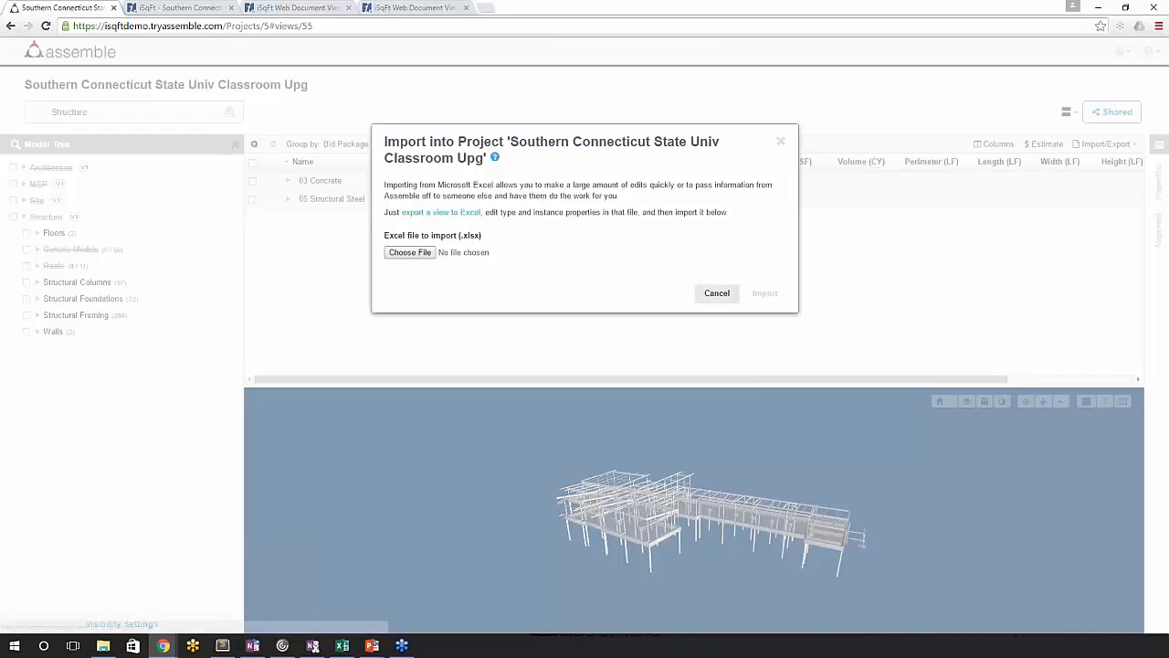
left_click(717, 293)
left_click(1088, 145)
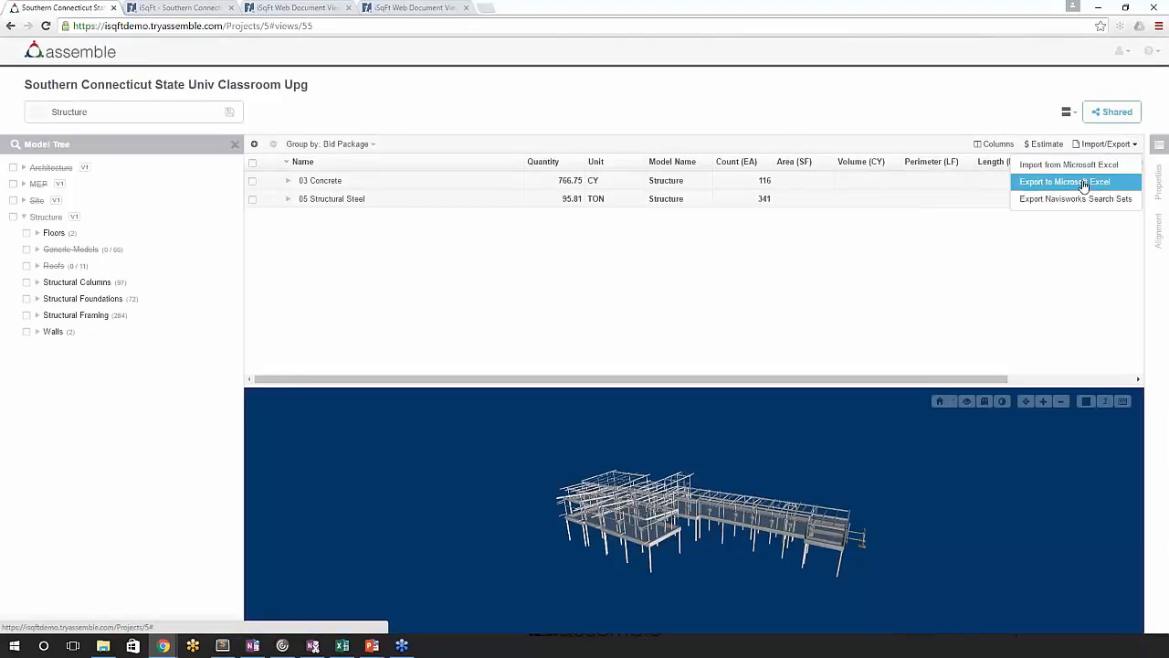
left_click(1084, 182)
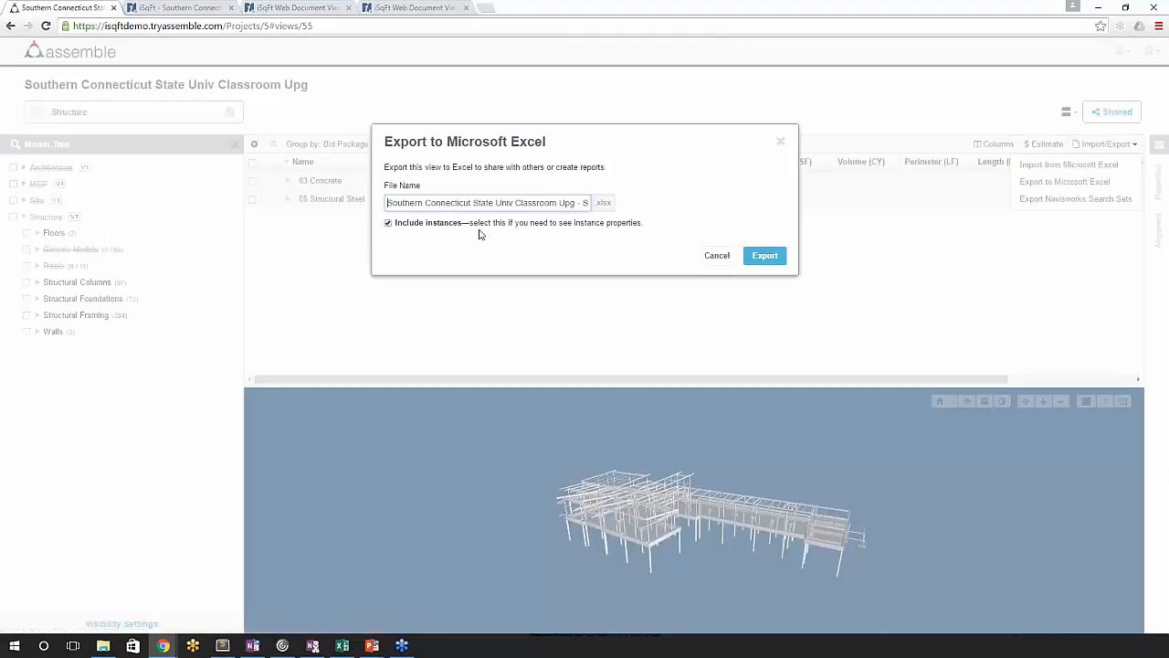
left_click(765, 255)
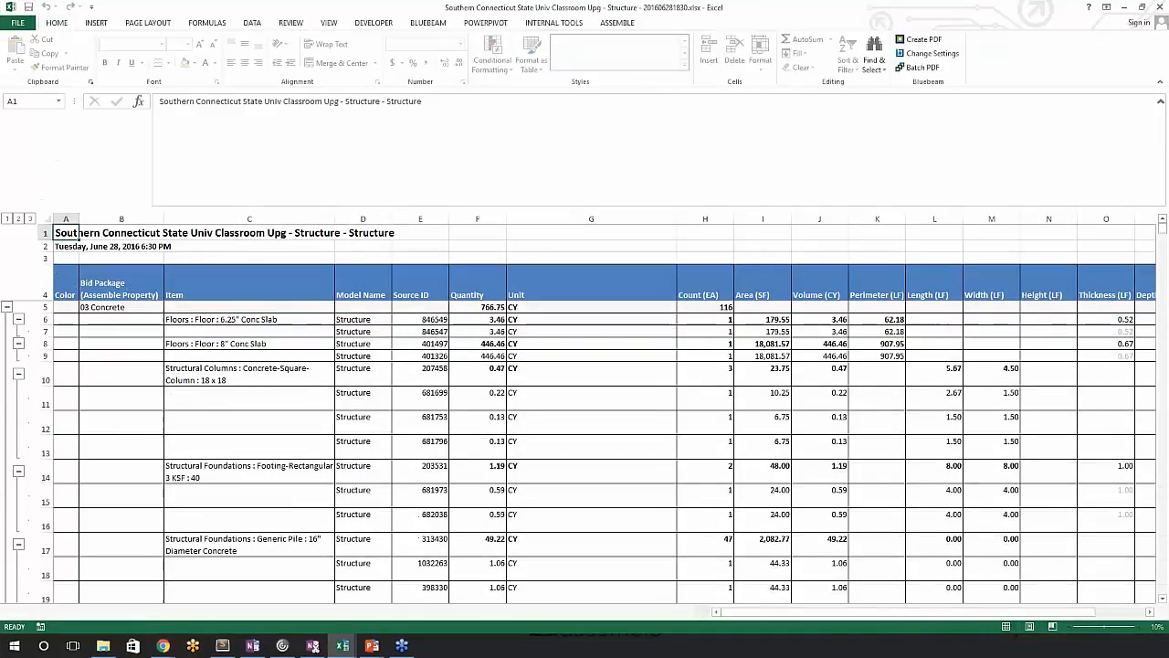
- Shrink the formula bar of the exported workbook and review its rows at bid package level and with all instances expanded
left_click_drag(332, 209, 334, 95)
left_click(108, 209)
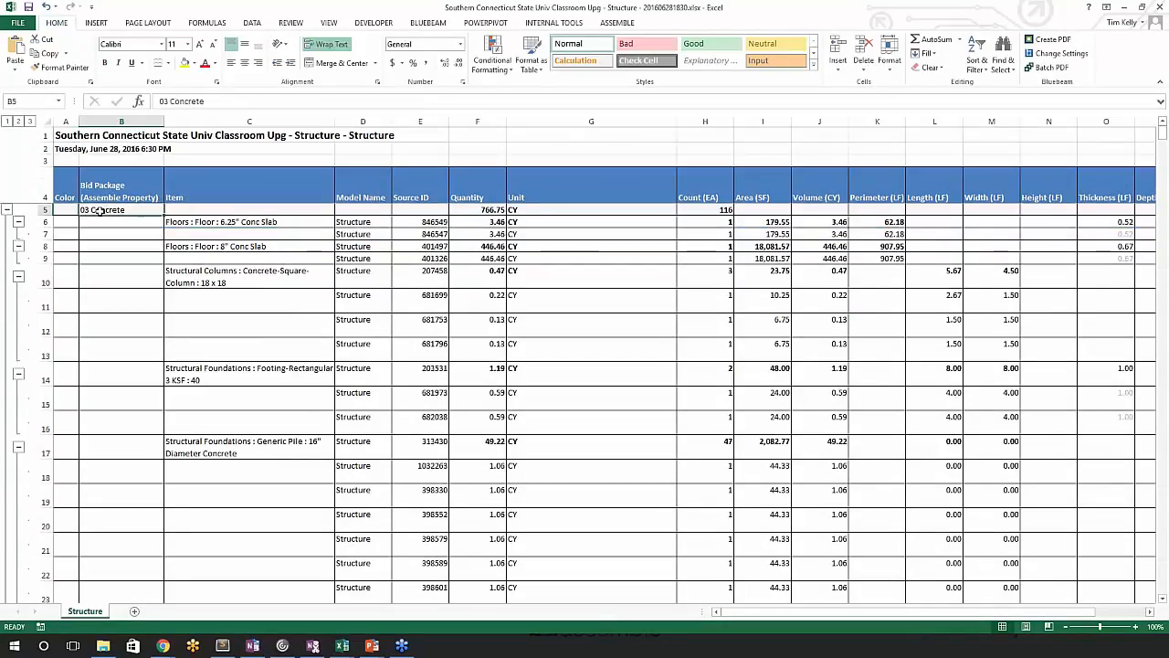
left_click(7, 120)
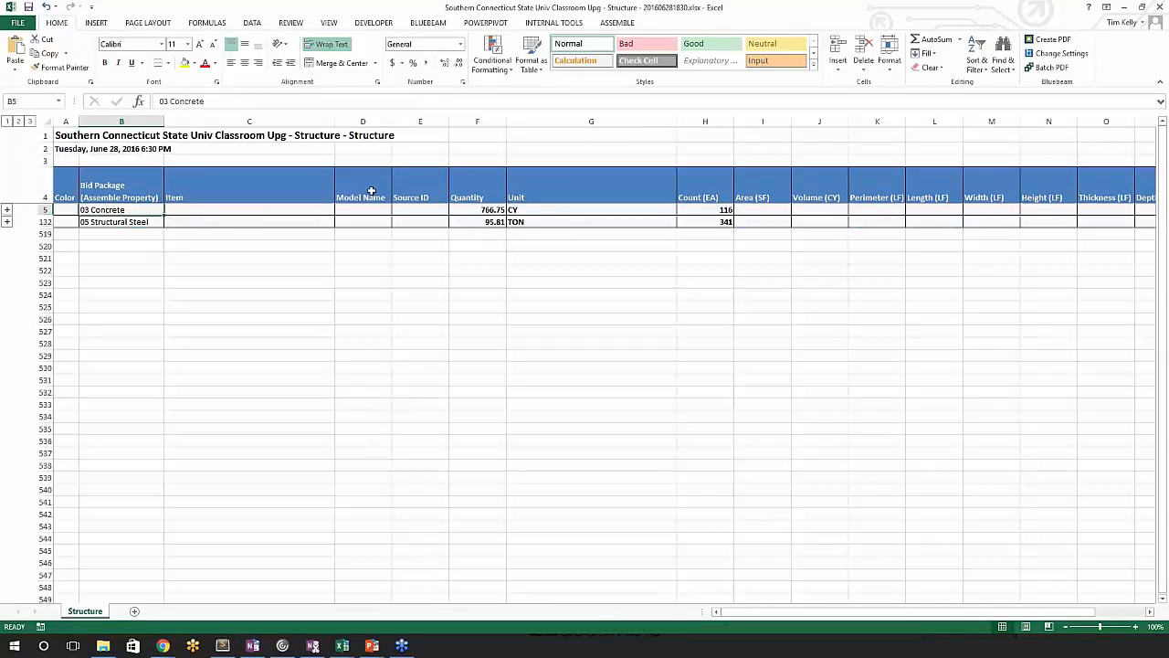
left_click(30, 121)
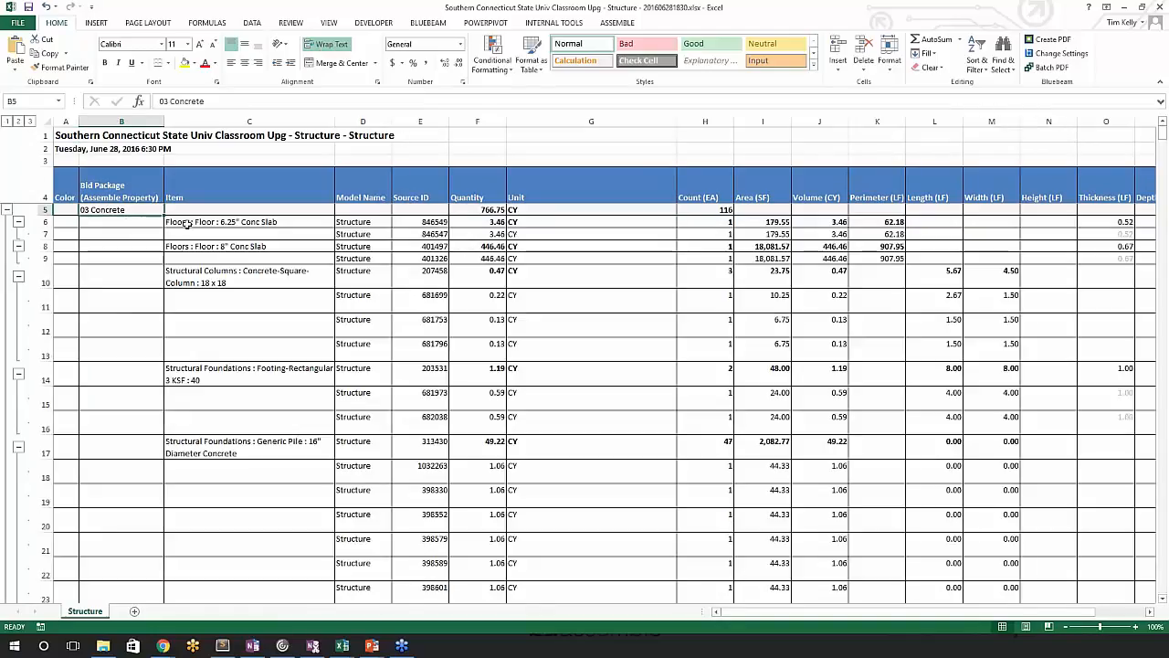
left_click(424, 332)
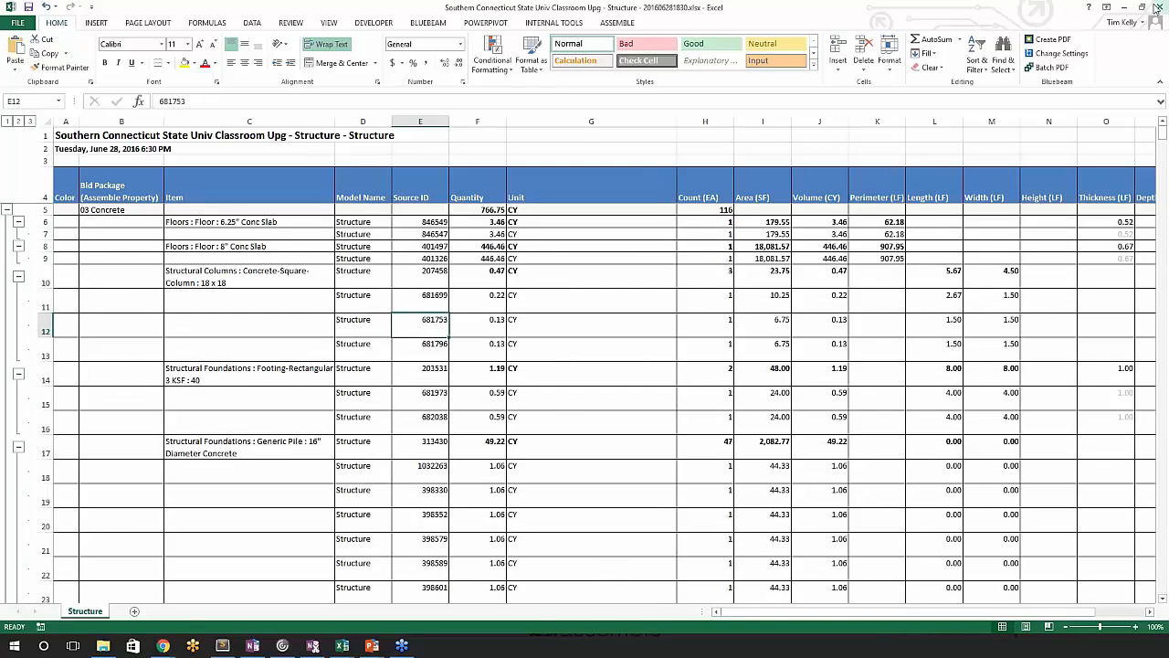
- Minimize the exported workbook, return to the Assemble Structure view, and sign out of the Assemble account
left_click(1125, 7)
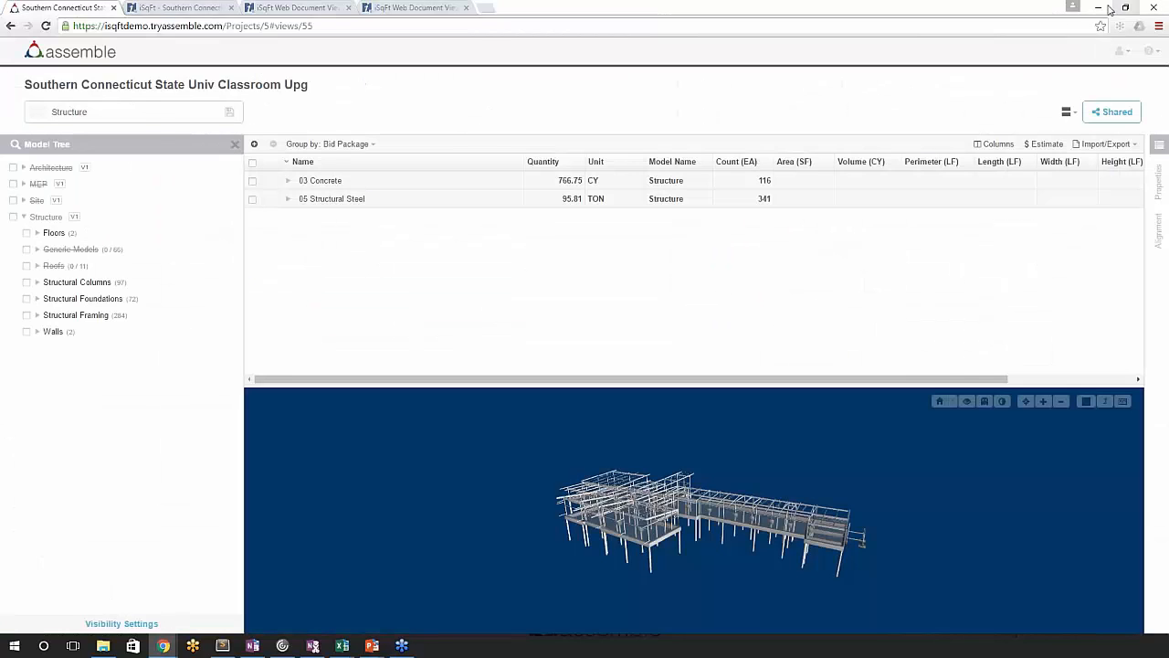
left_click(1098, 7)
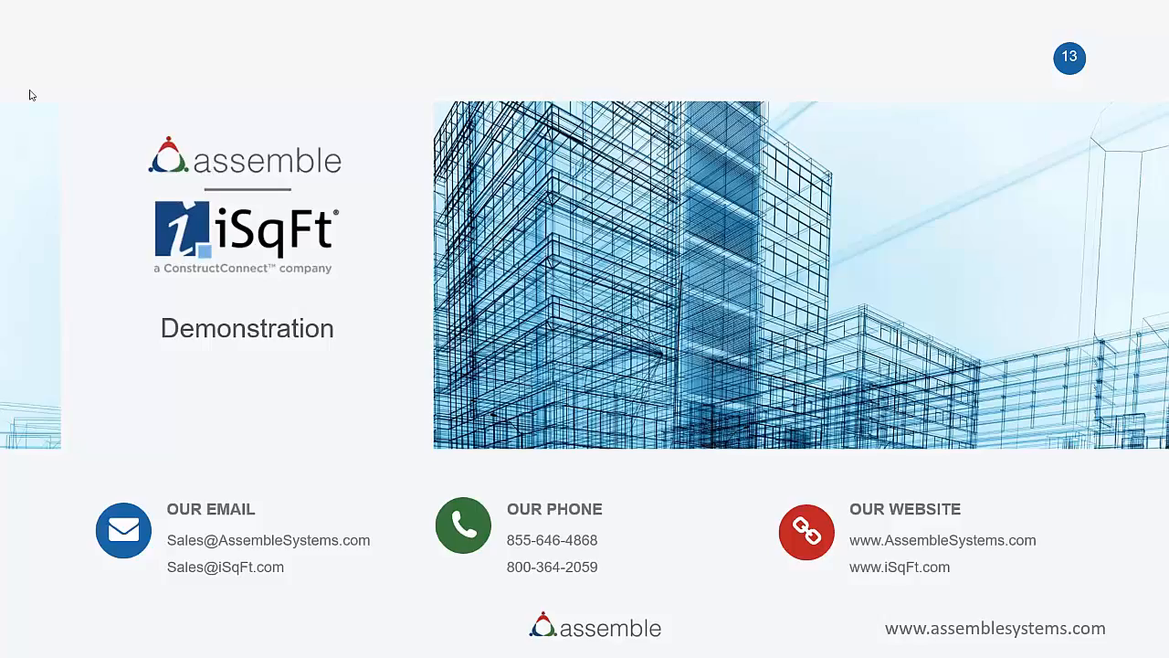
key("alt+Tab")
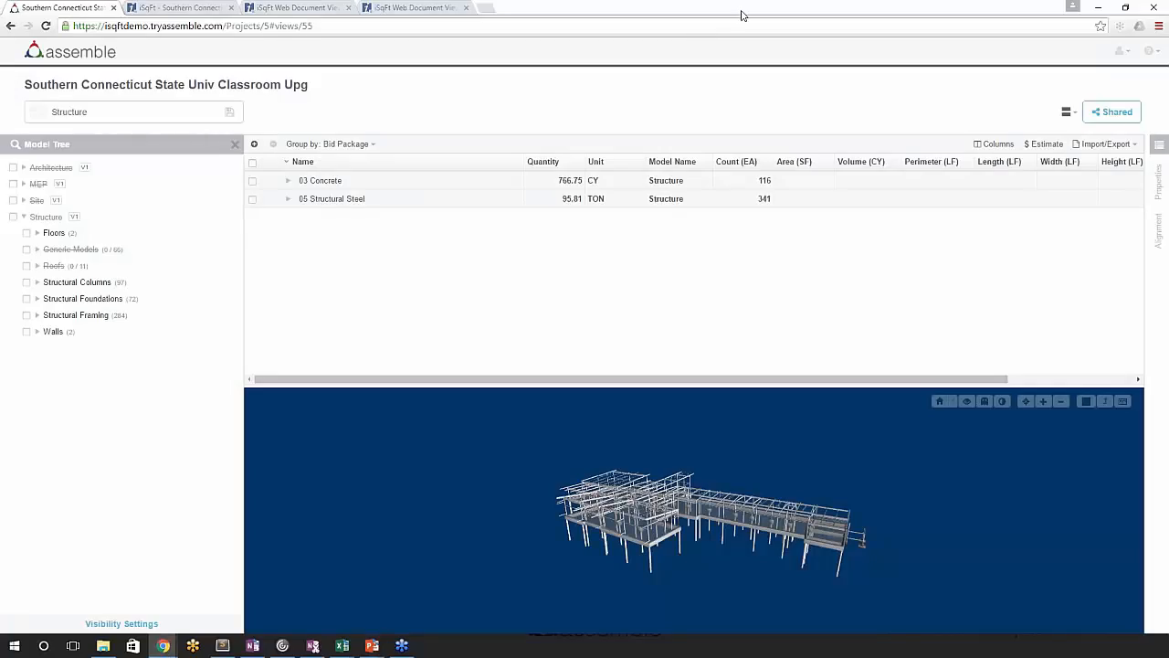
left_click(1123, 52)
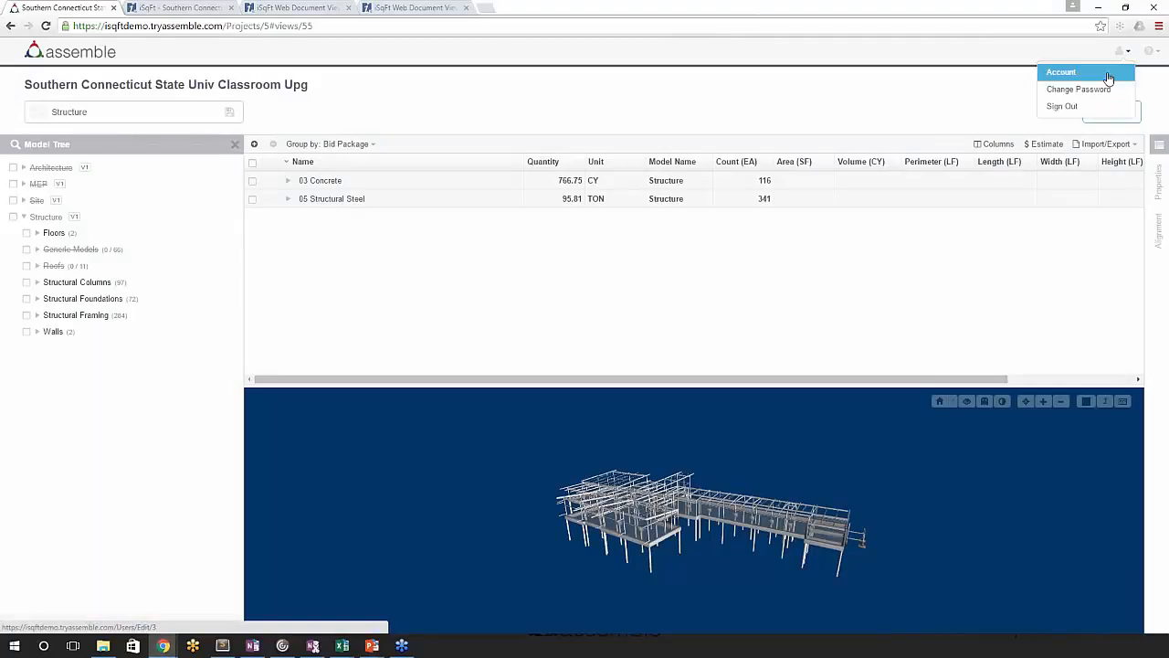
left_click(1063, 107)
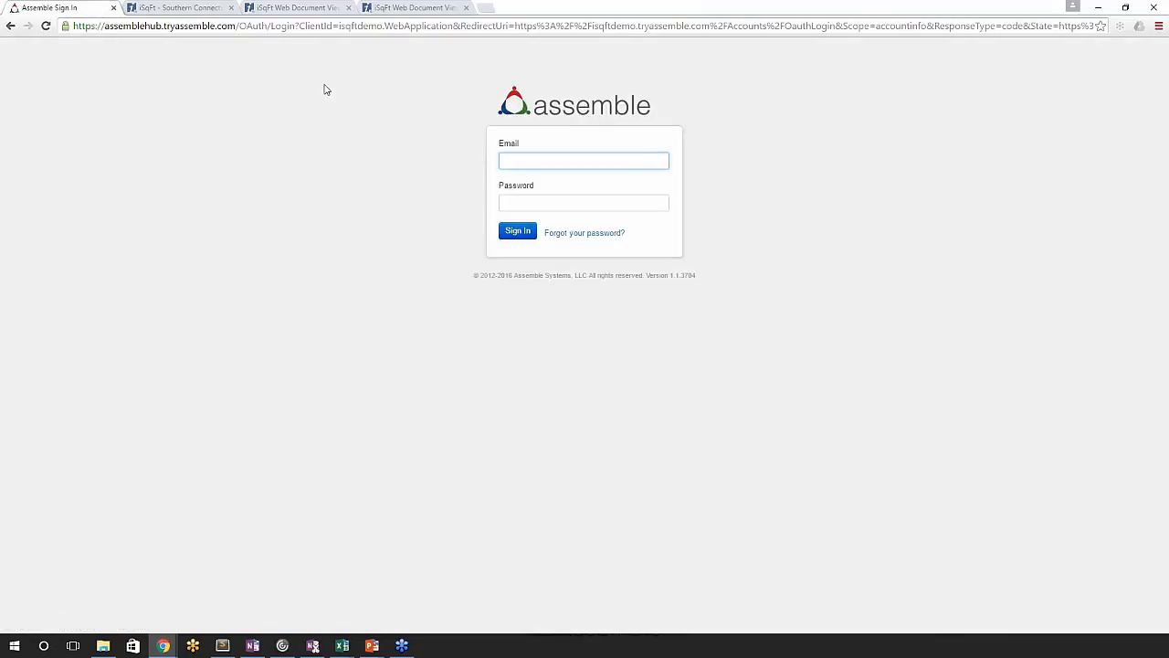
- Replace the sign-in page's web address with that of the personal Assemble site and load it
left_click_drag(234, 28, 346, 113)
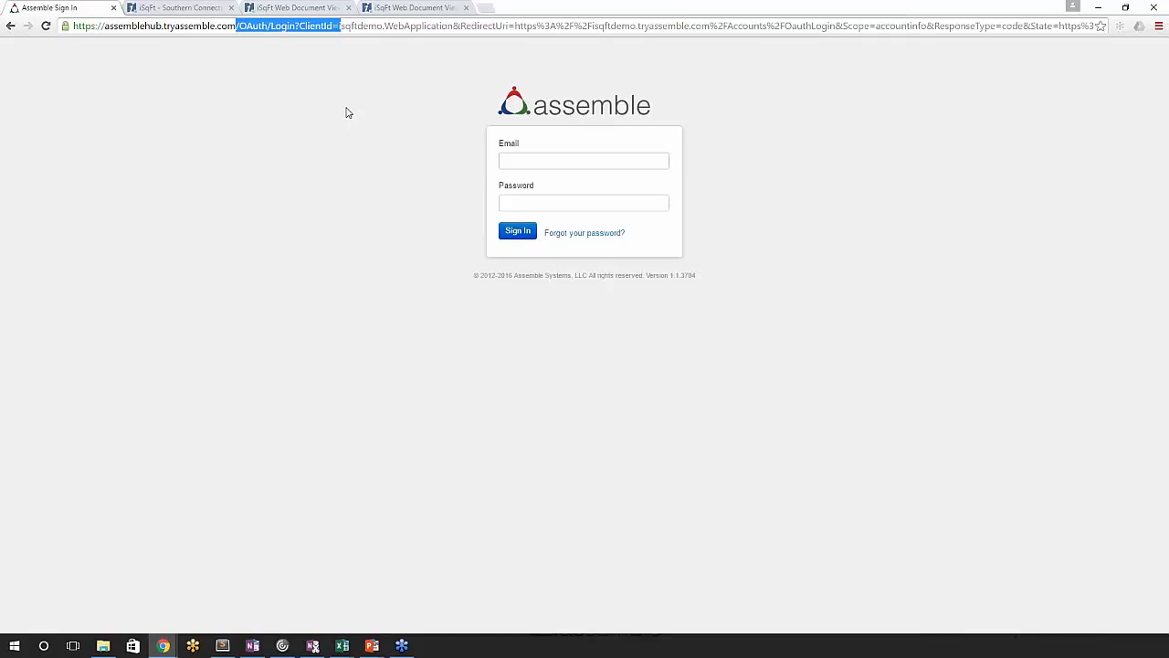
key("ctrl+a")
key("BackSpace")
type("t")
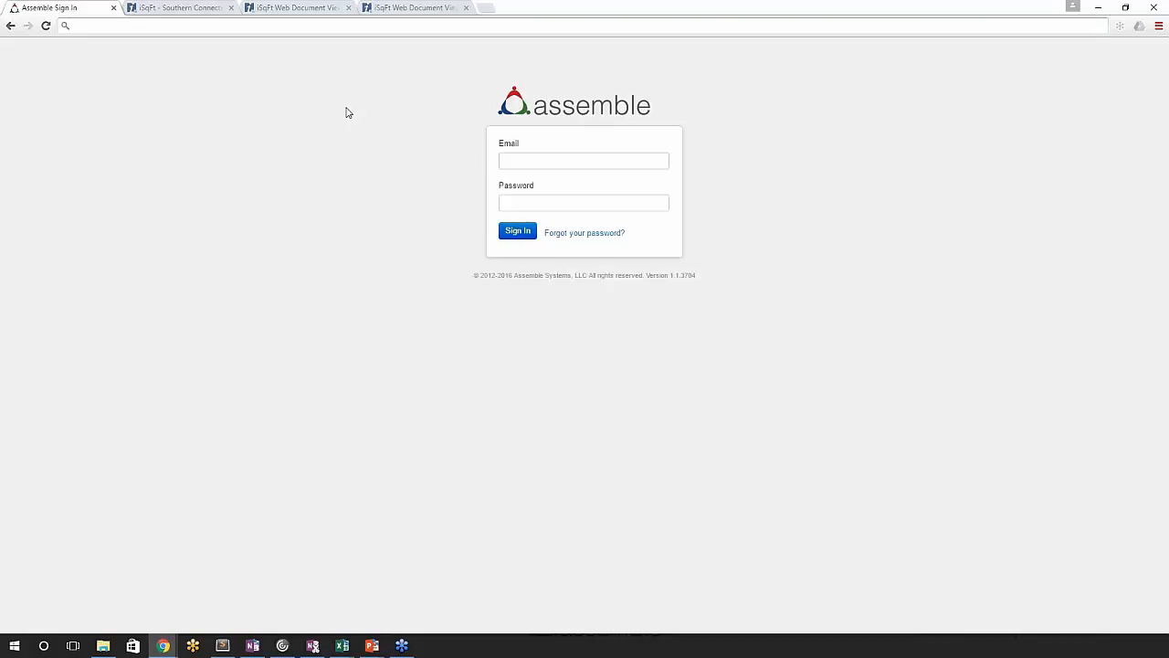
type("im")
key("Return")
- Sign in to the personal Assemble site with the account e-mail and password
type("t")
key("Down")
key("Tab")
type("••••••••")
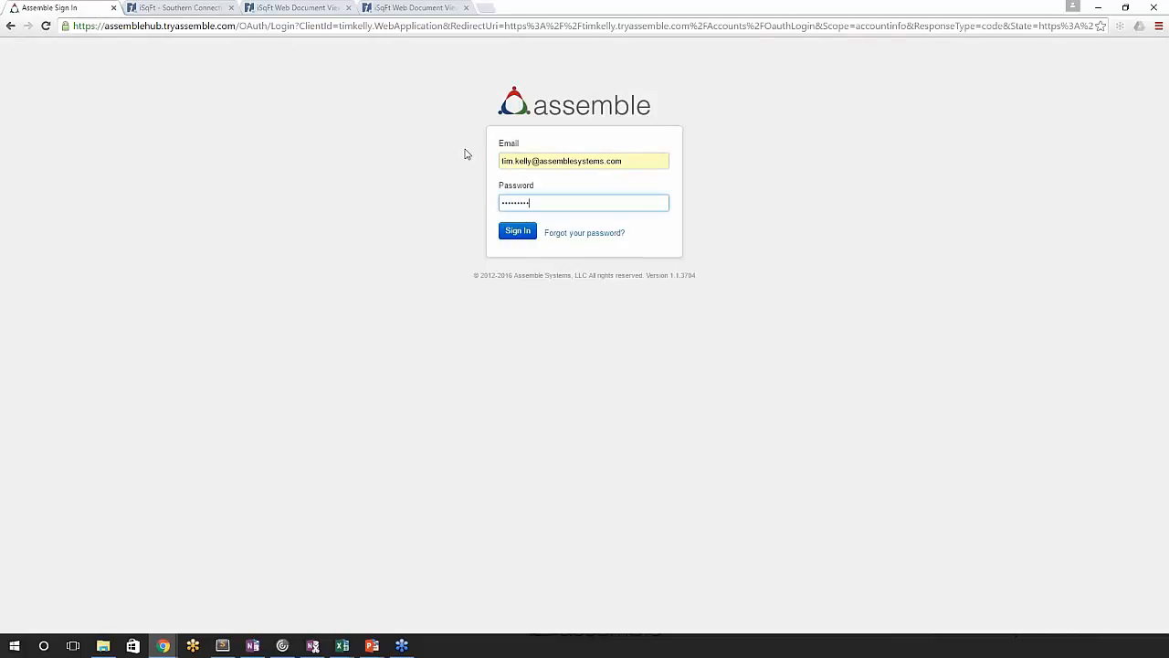
left_click(518, 230)
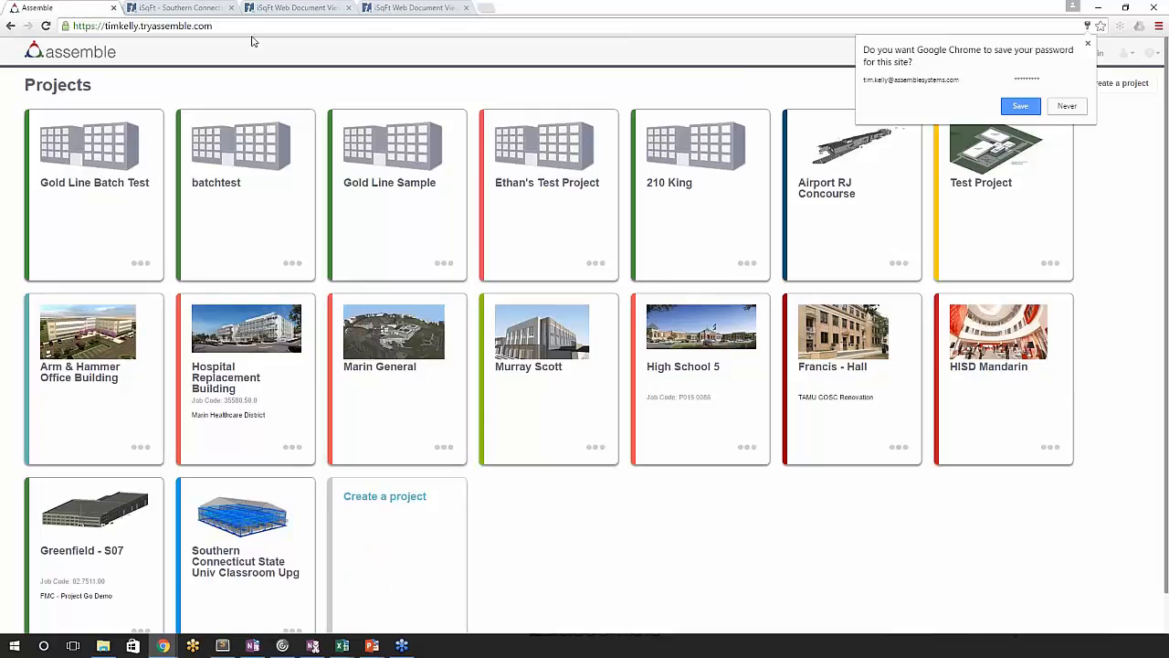
- Close the personal Assemble site and load isqftdemo.tryassemble.com in a new browser tab
left_click(114, 10)
left_click(114, 8)
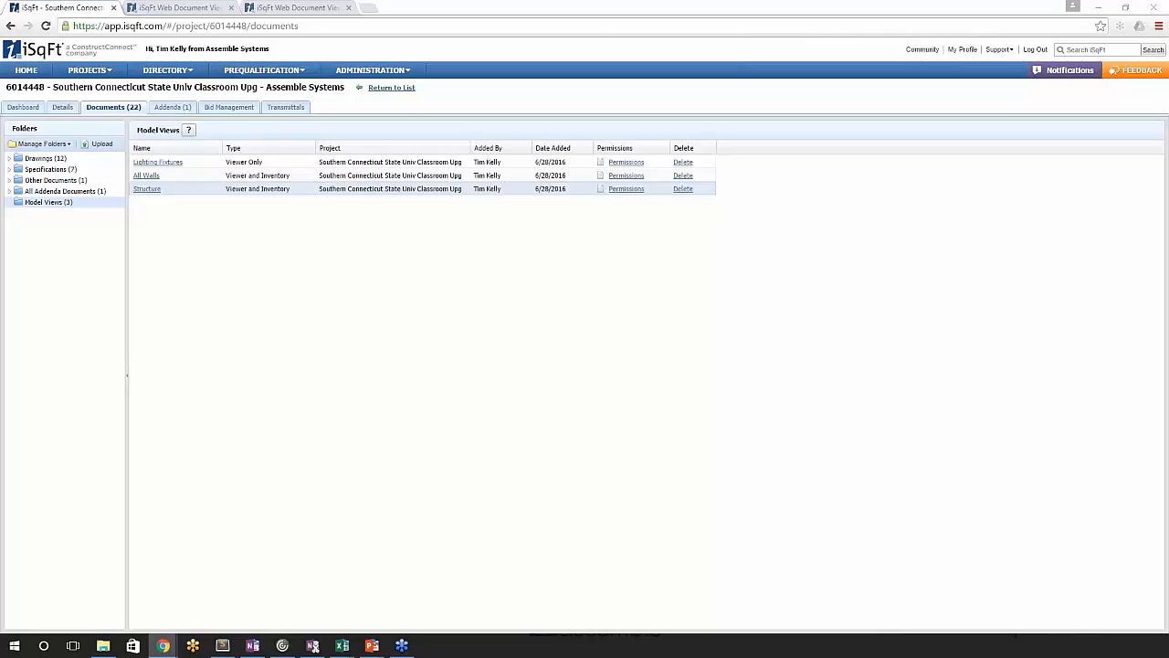
left_click(368, 7)
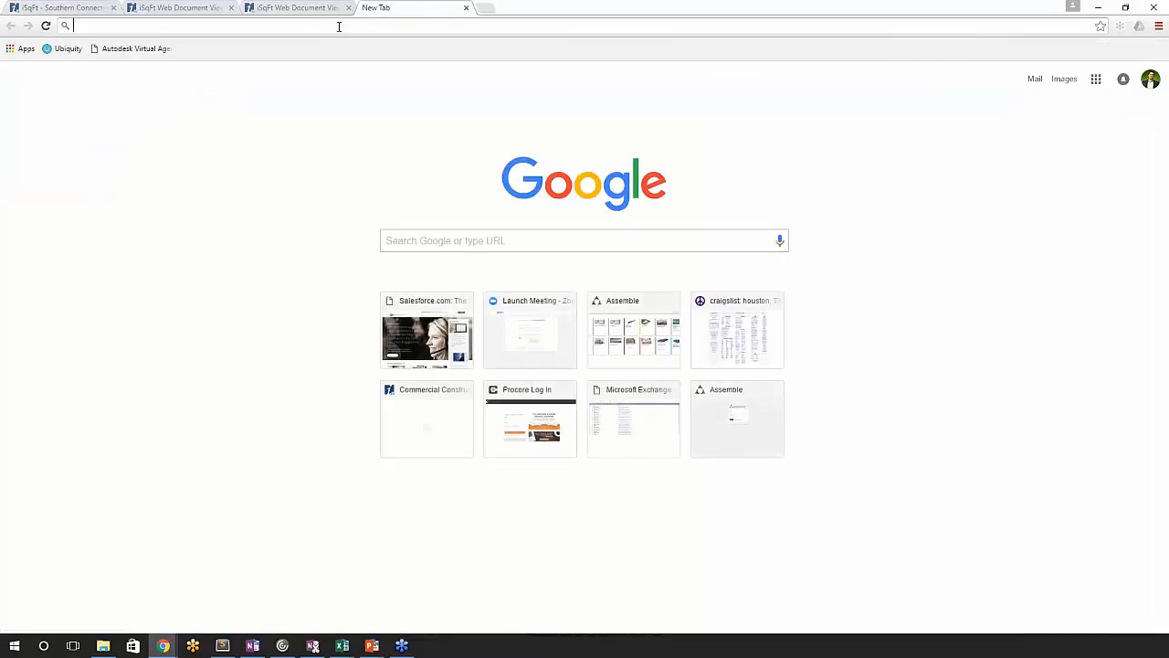
type("i")
key("BackSpace")
key("BackSpace")
type("i")
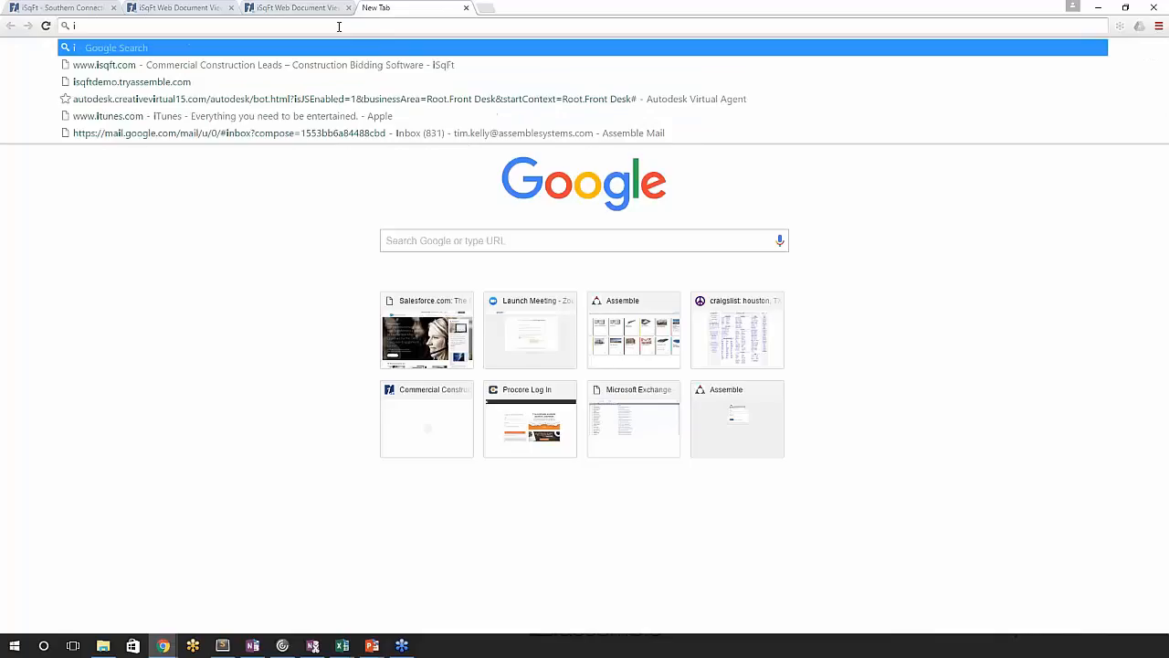
type("sqftd")
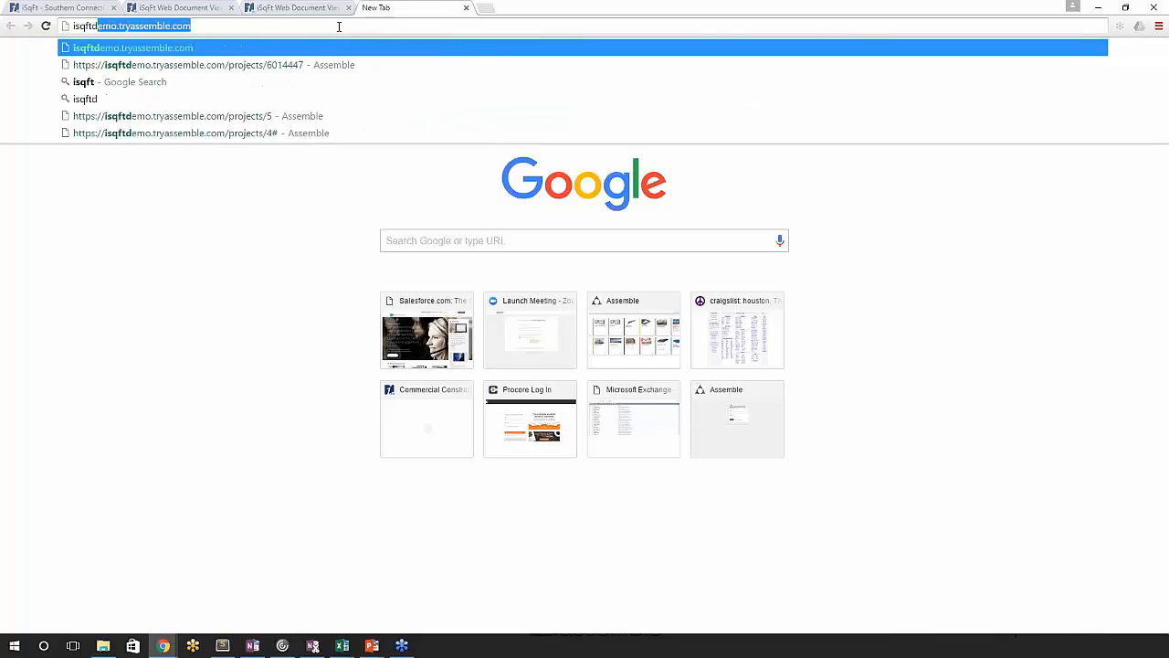
key("Return")
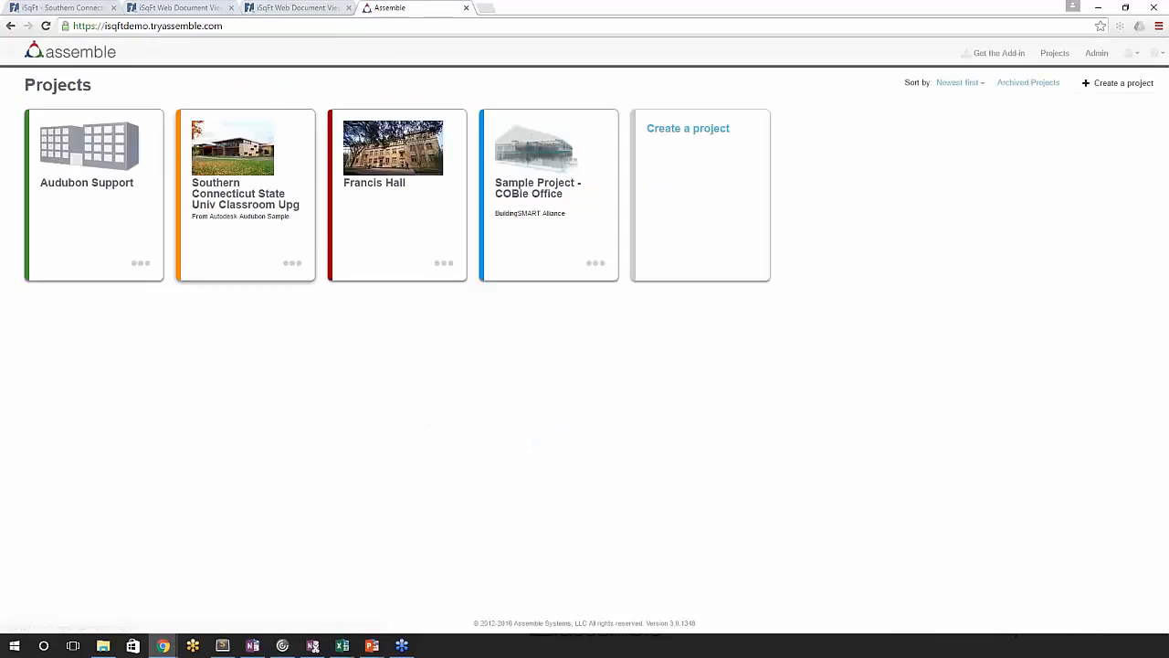
- Open the Casework Schedule view of the Sample Project - COBie Office project
left_click(265, 212)
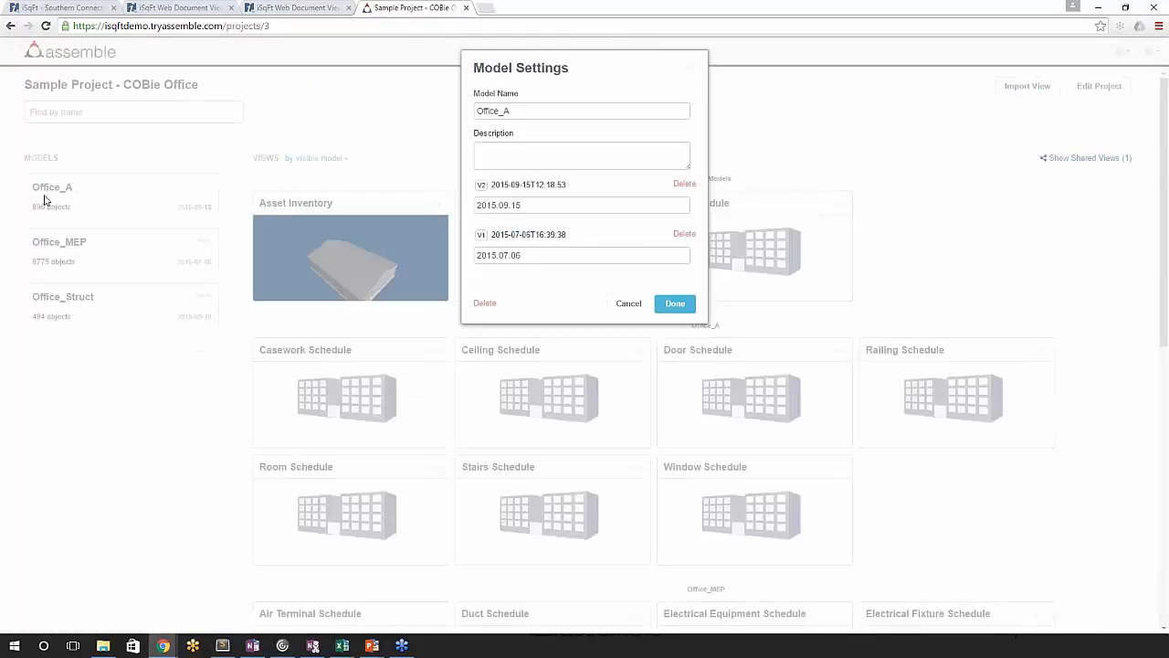
left_click(629, 303)
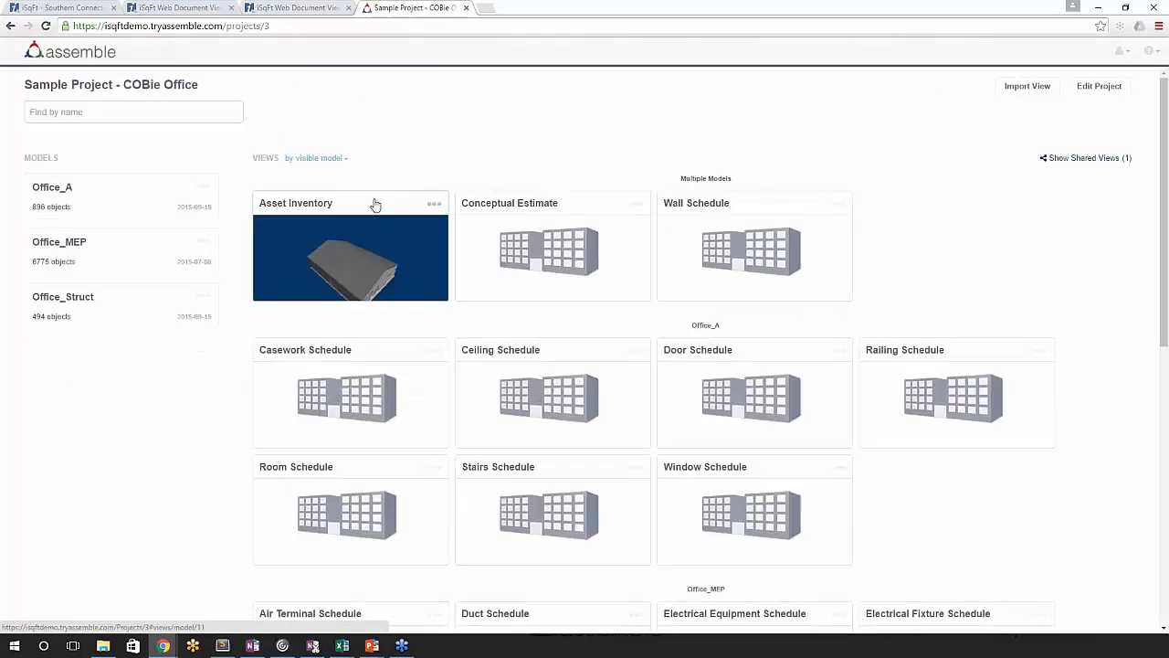
left_click(343, 394)
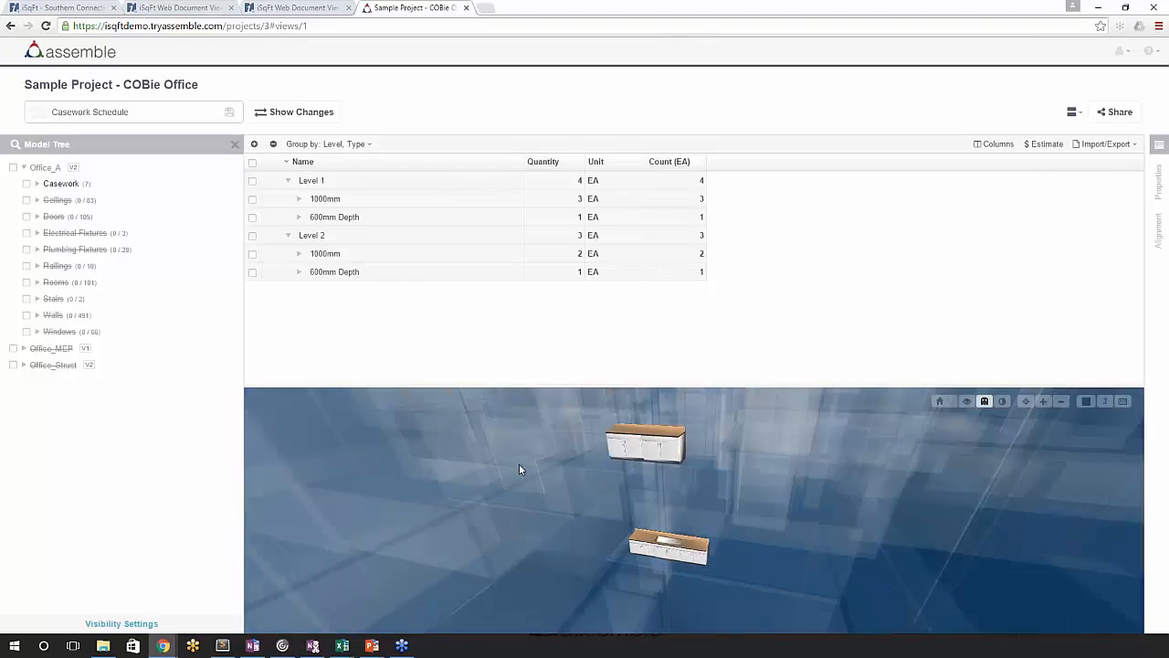
- Change the Office_A model version in the Casework Schedule view to V1, 2015.07.06
left_click(76, 169)
left_click(530, 203)
left_click(525, 225)
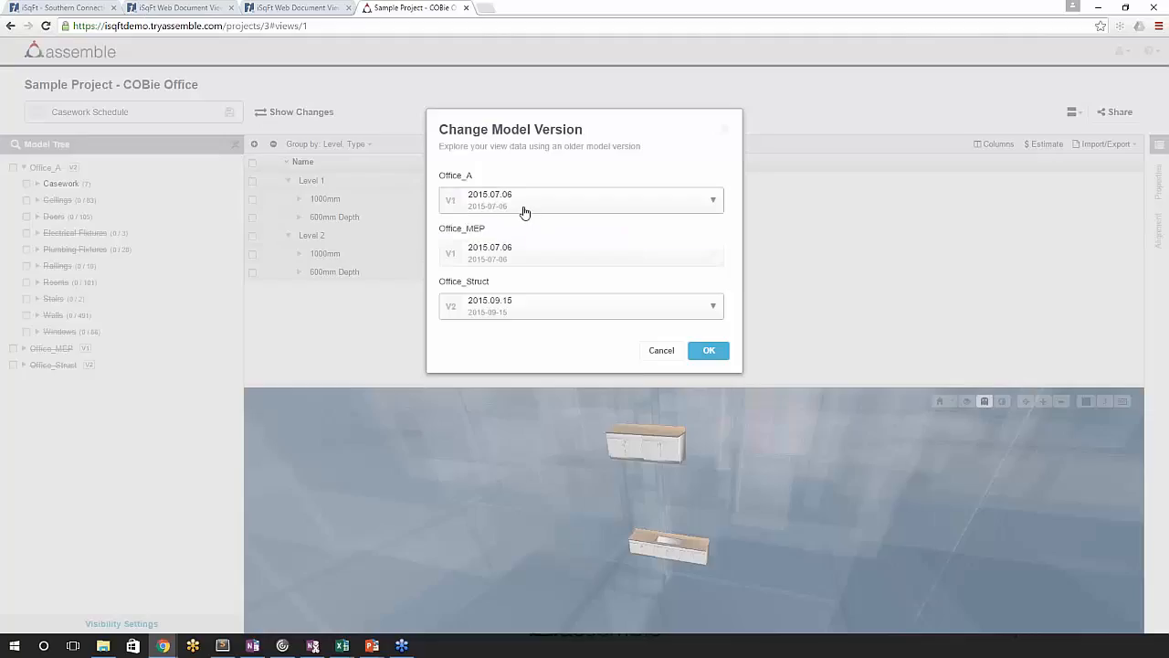
left_click(709, 349)
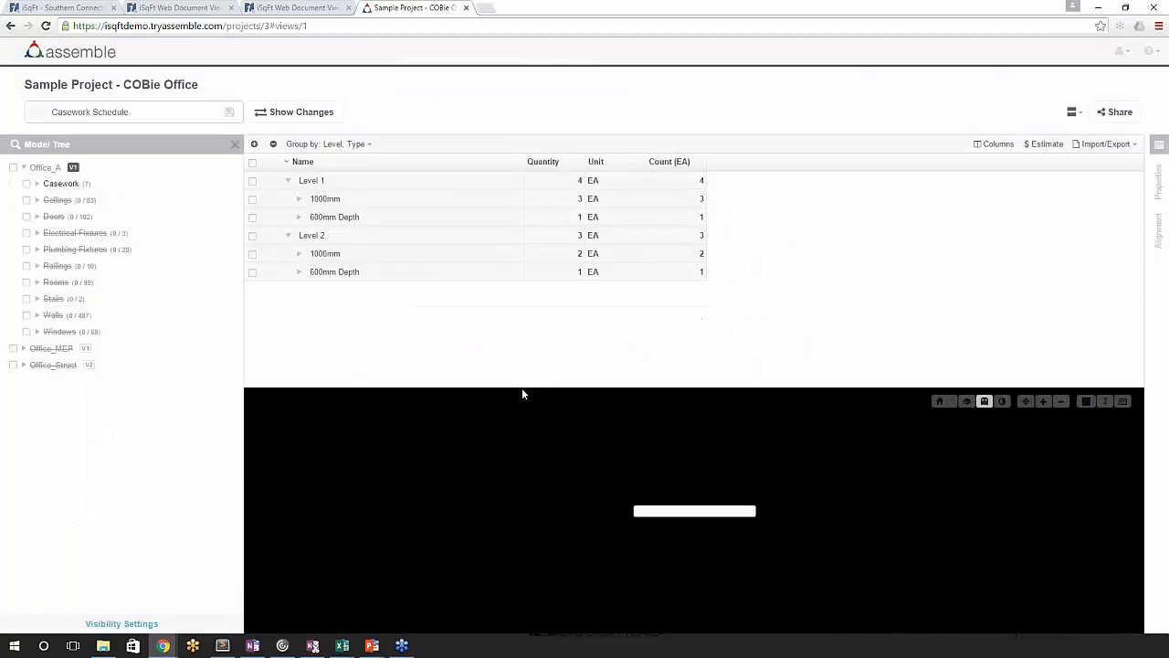
- Enlarge the 3D viewer and unhide all Office_A objects in the Casework Schedule view
left_click_drag(404, 475, 463, 466)
left_click_drag(540, 387, 541, 308)
left_click_drag(579, 436, 613, 417)
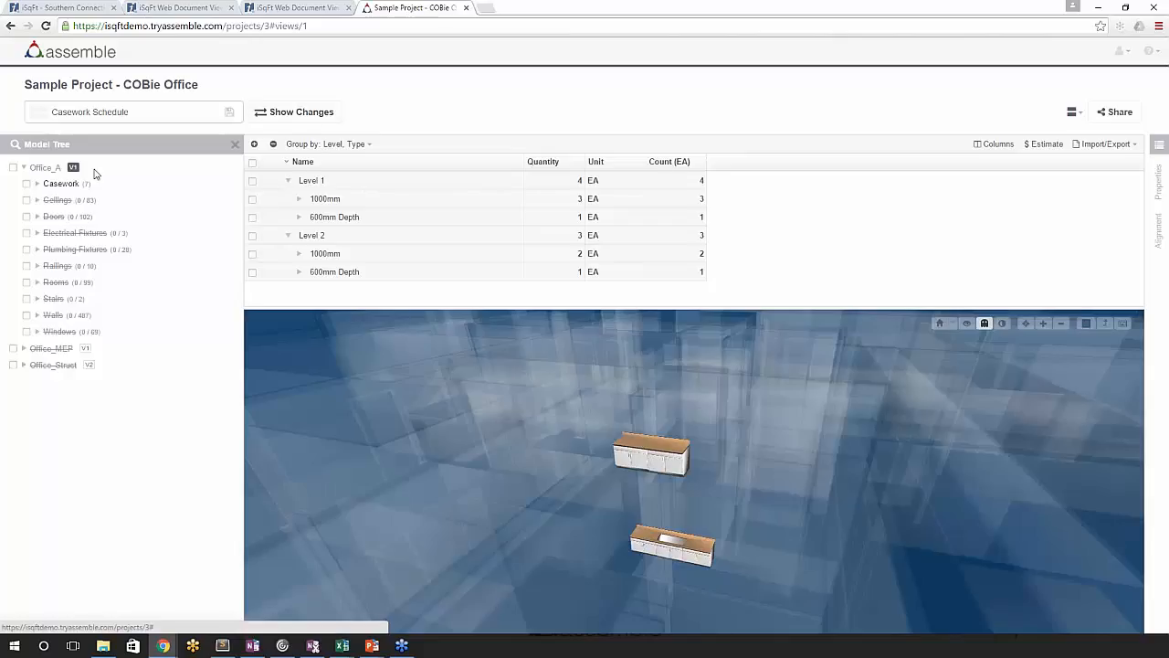
left_click(15, 168)
left_click(679, 88)
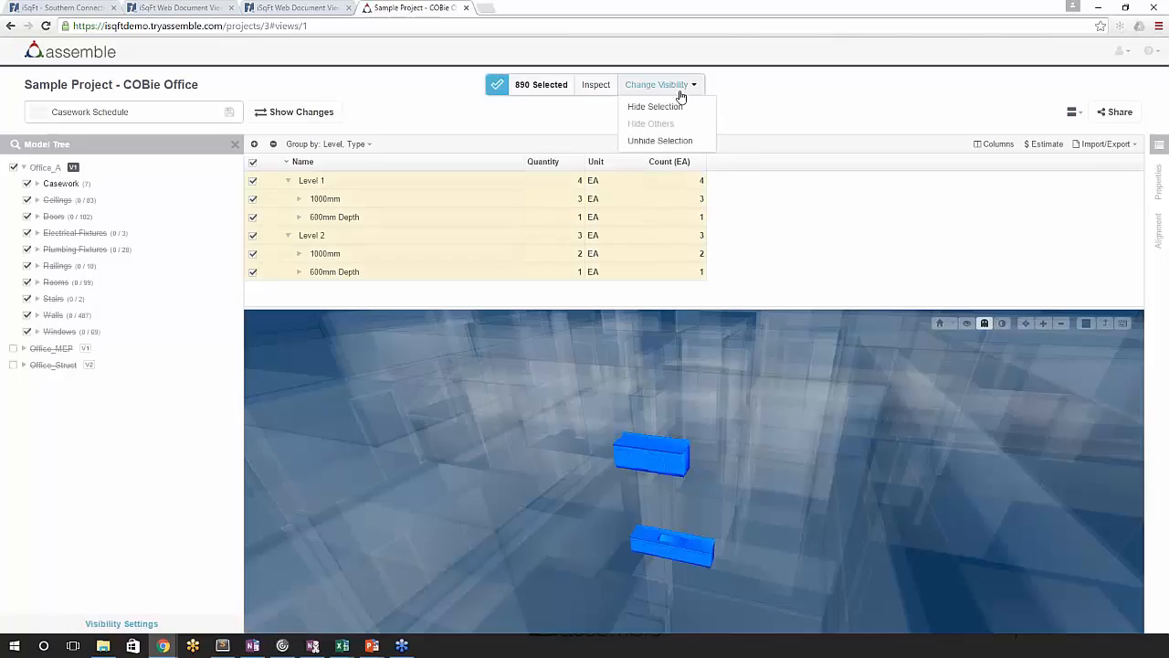
left_click(680, 141)
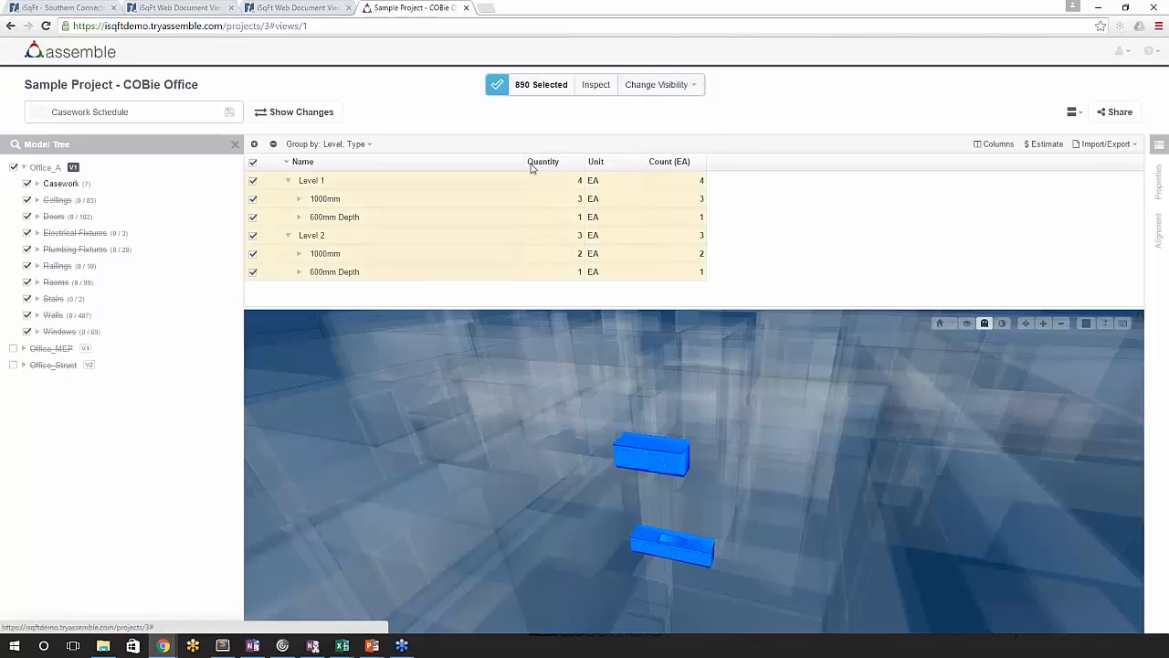
left_click_drag(519, 364, 509, 403)
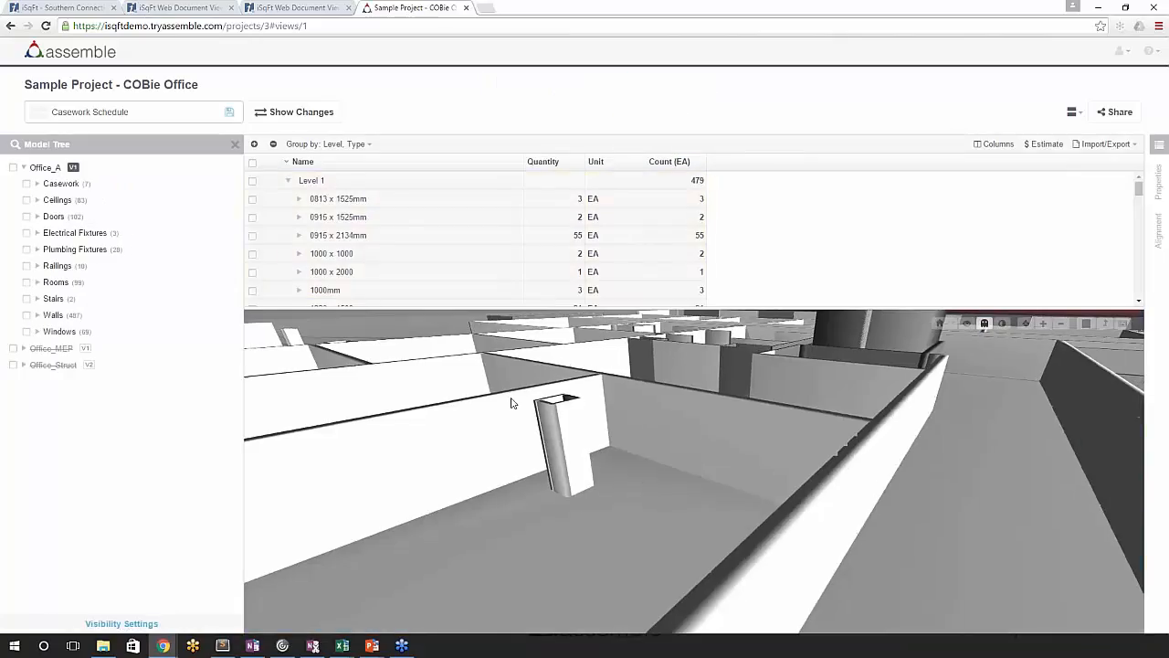
left_click(1025, 324)
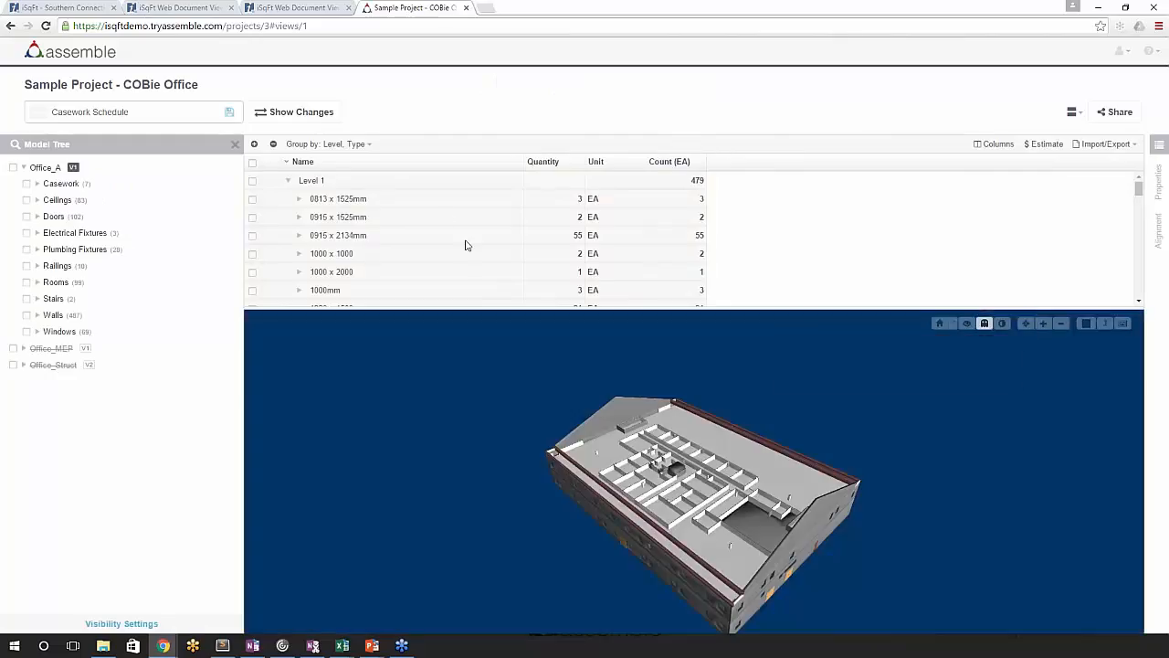
- Show the changes between Office_A versions 2015.07.06 and 2015.09.15 and review the quantity variances by level
left_click(279, 112)
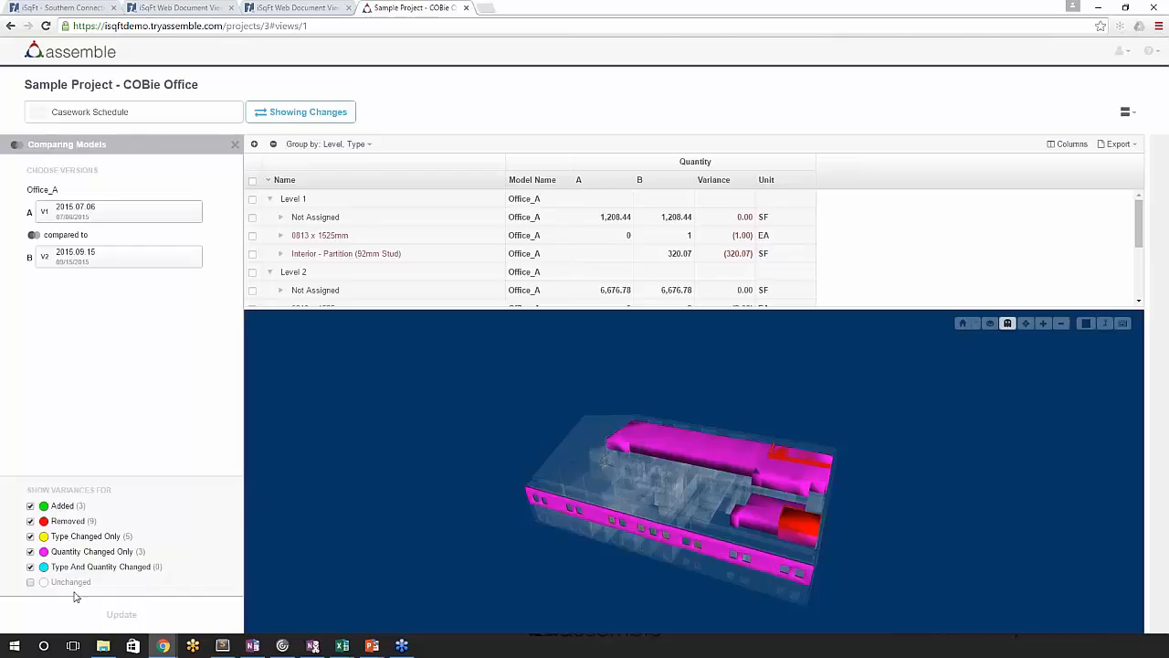
left_click_drag(477, 532, 575, 358)
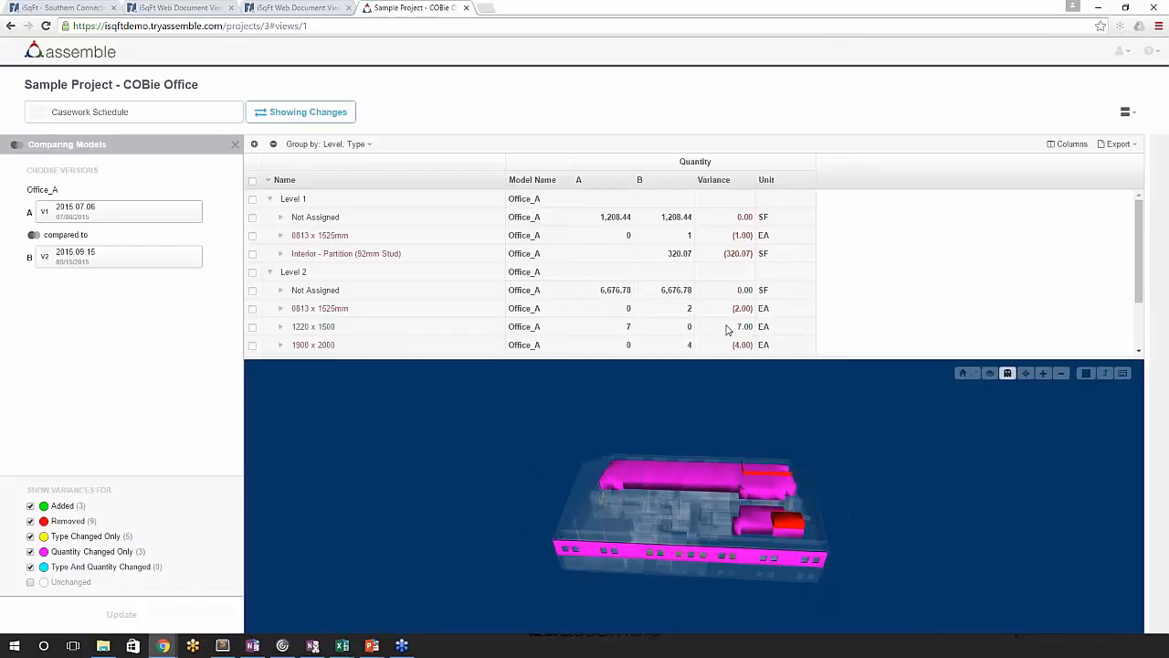
scroll(729, 325, "down", 2)
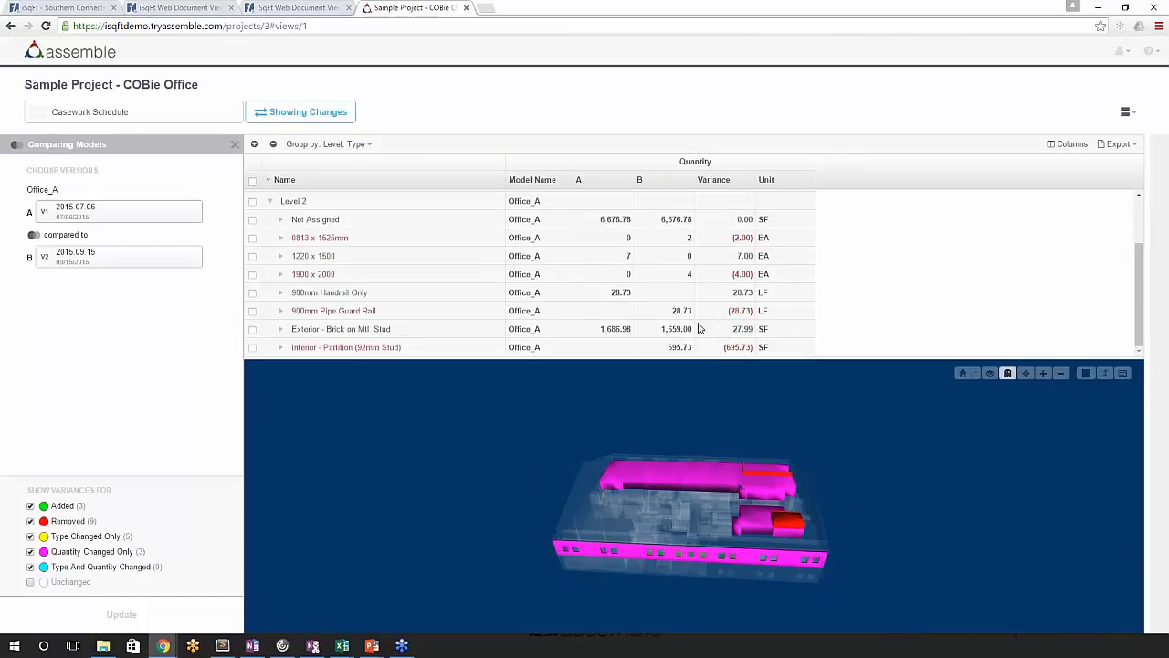
left_click_drag(709, 359, 703, 391)
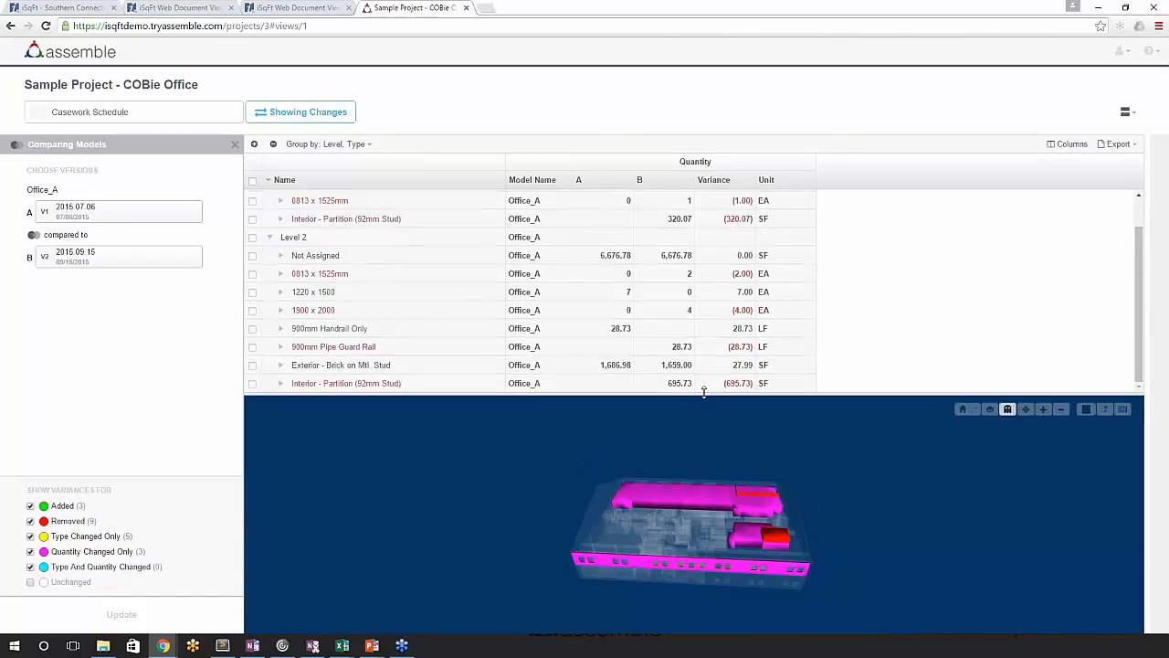
- Check the Structure view in the iSqFt document viewer, and return to the COBie Office project page in Assemble, discarding the unsaved changes
left_click(185, 6)
mouse_move(463, 408)
left_mouse_down()
mouse_move(458, 396)
mouse_move(464, 408)
left_mouse_up()
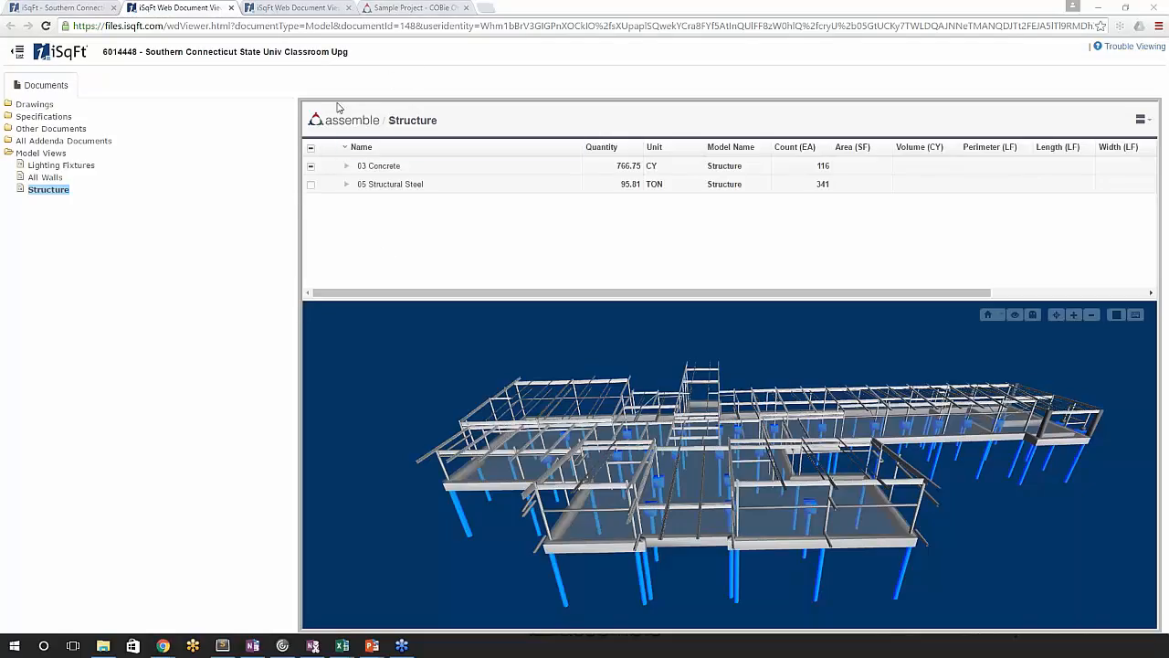
left_click(399, 11)
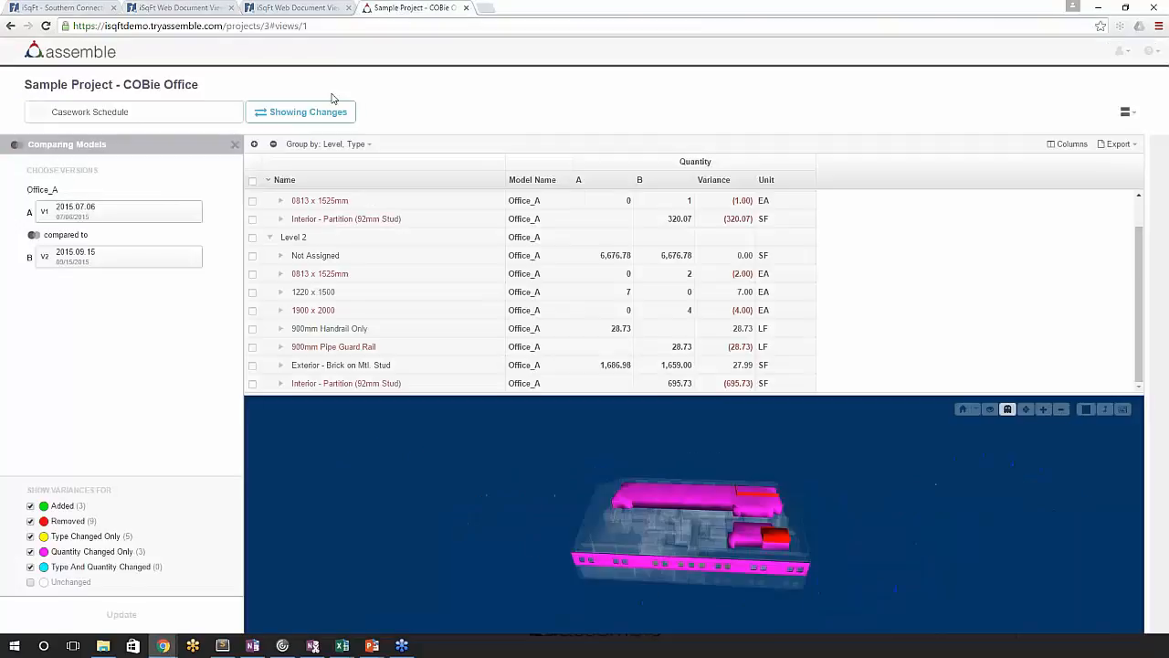
left_click(111, 84)
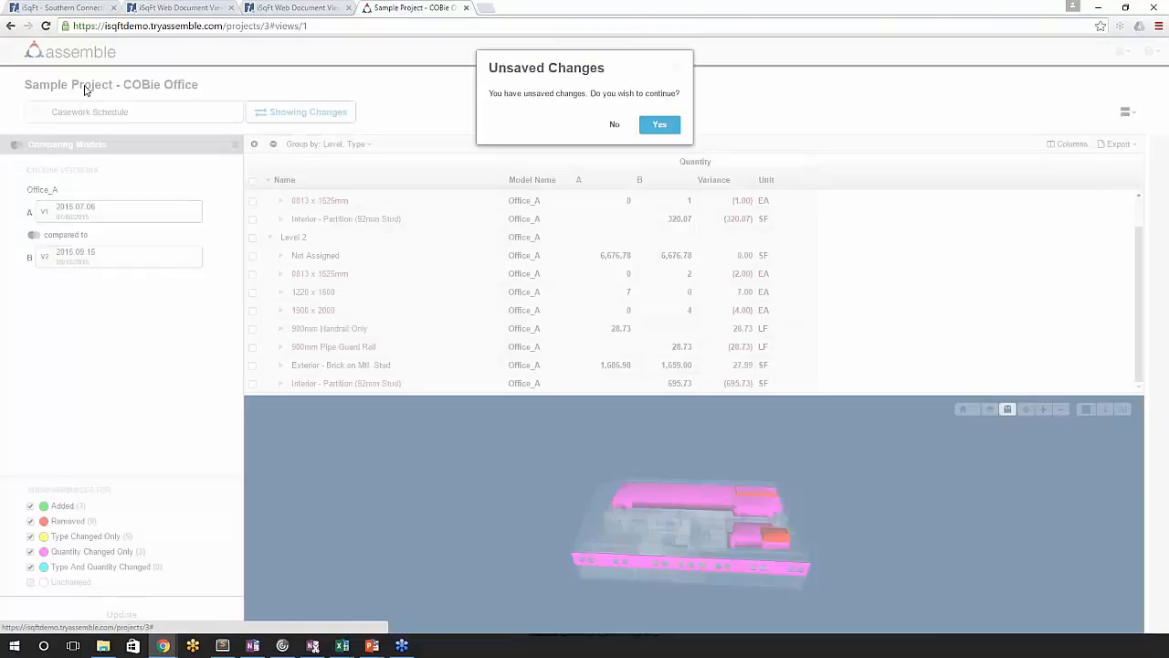
left_click(661, 126)
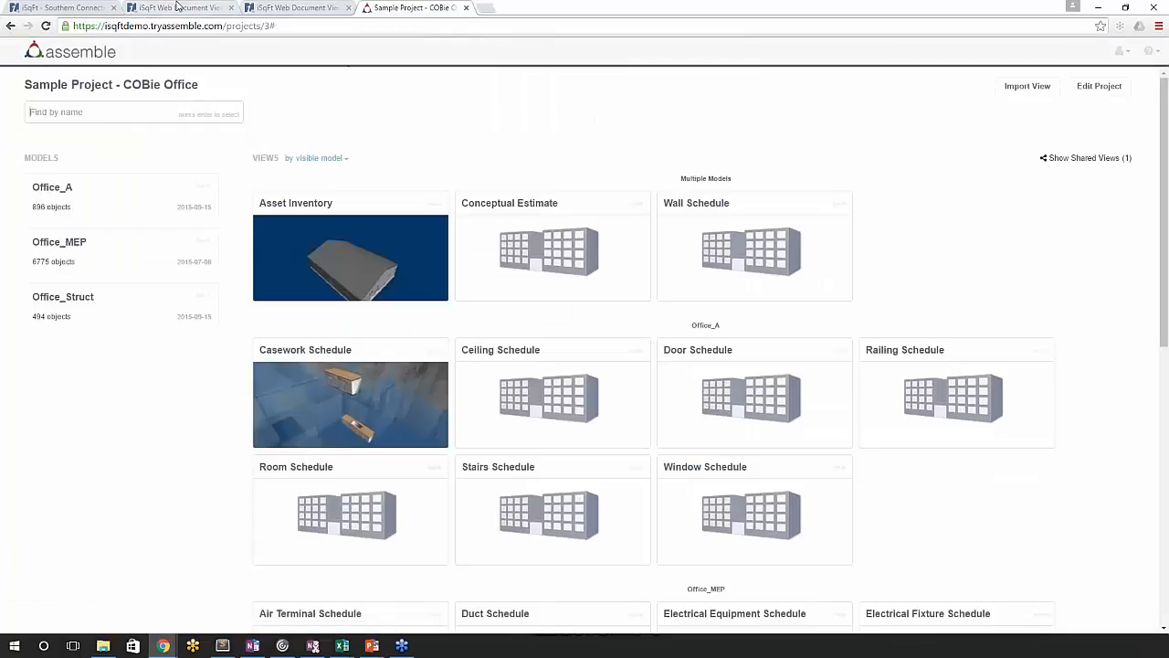
- In the iSqFt project documents, clear everyone's permission to view the Structure model view and cancel the change
left_click(168, 7)
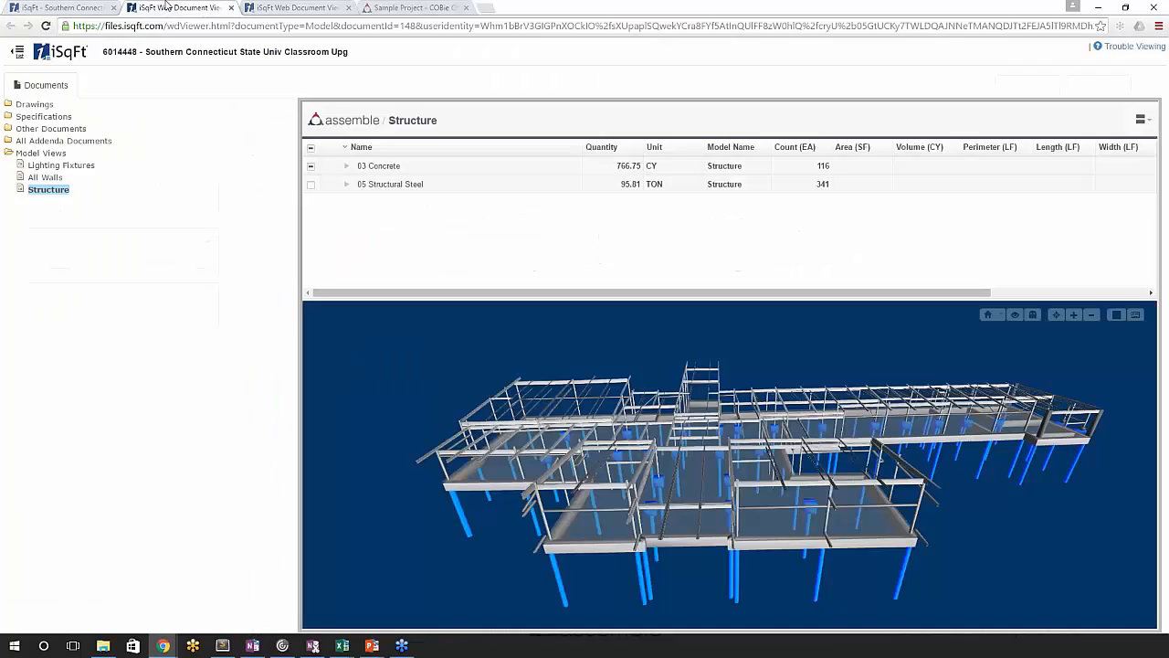
left_click(79, 11)
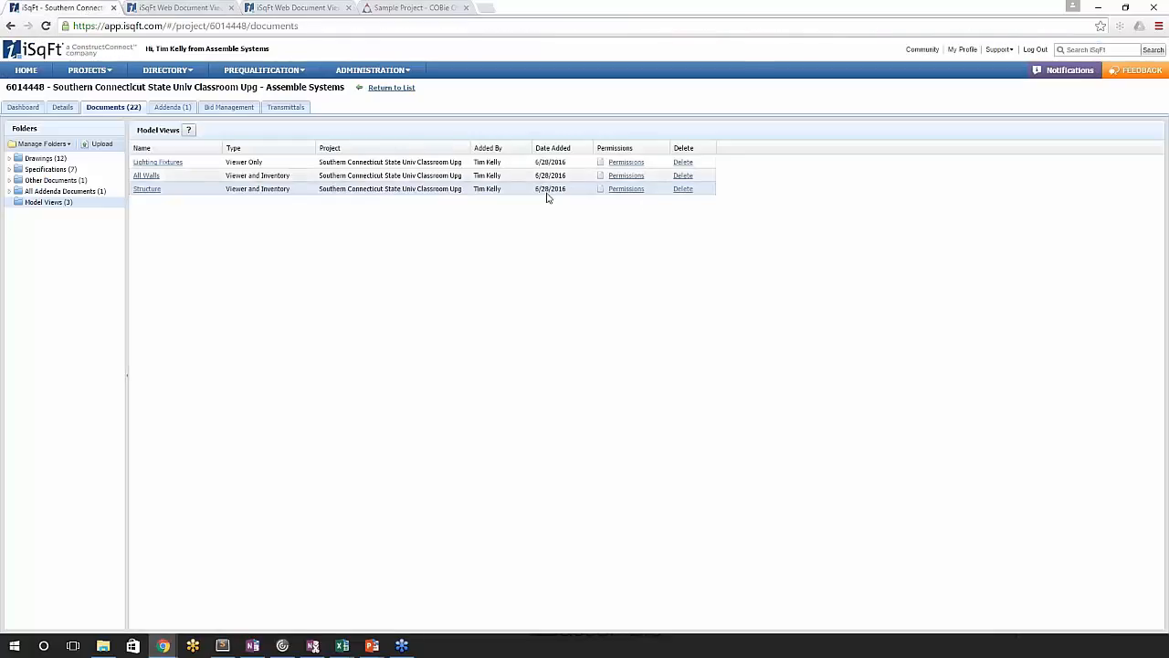
left_click(628, 190)
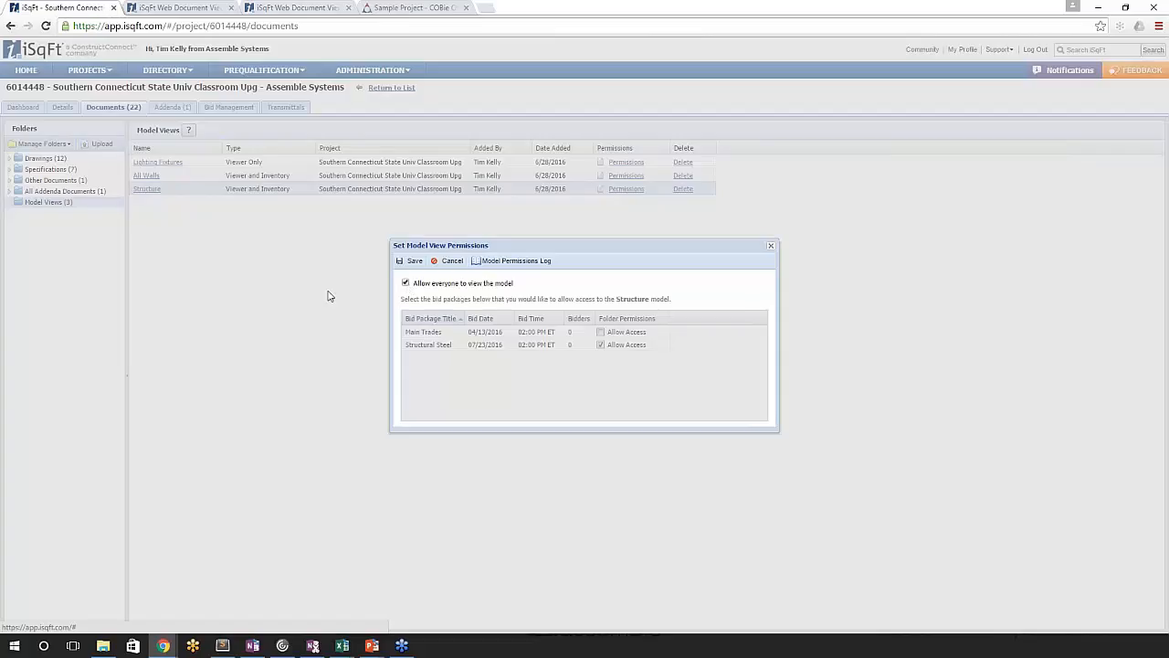
left_click(406, 283)
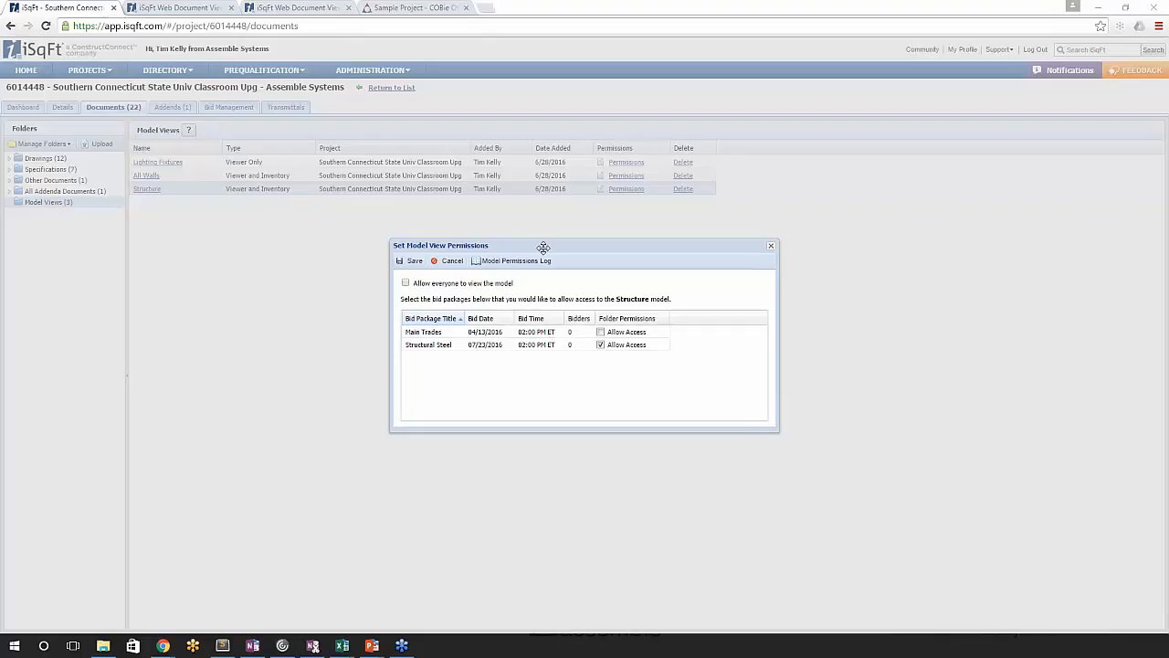
left_click_drag(542, 246, 523, 244)
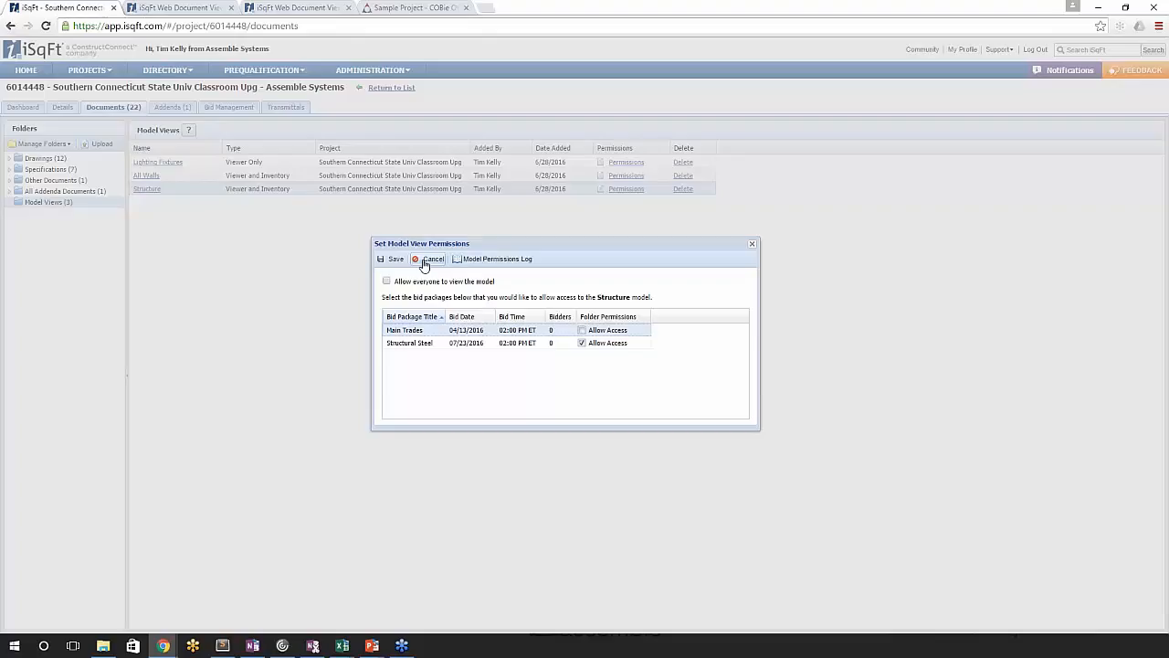
left_click(424, 261)
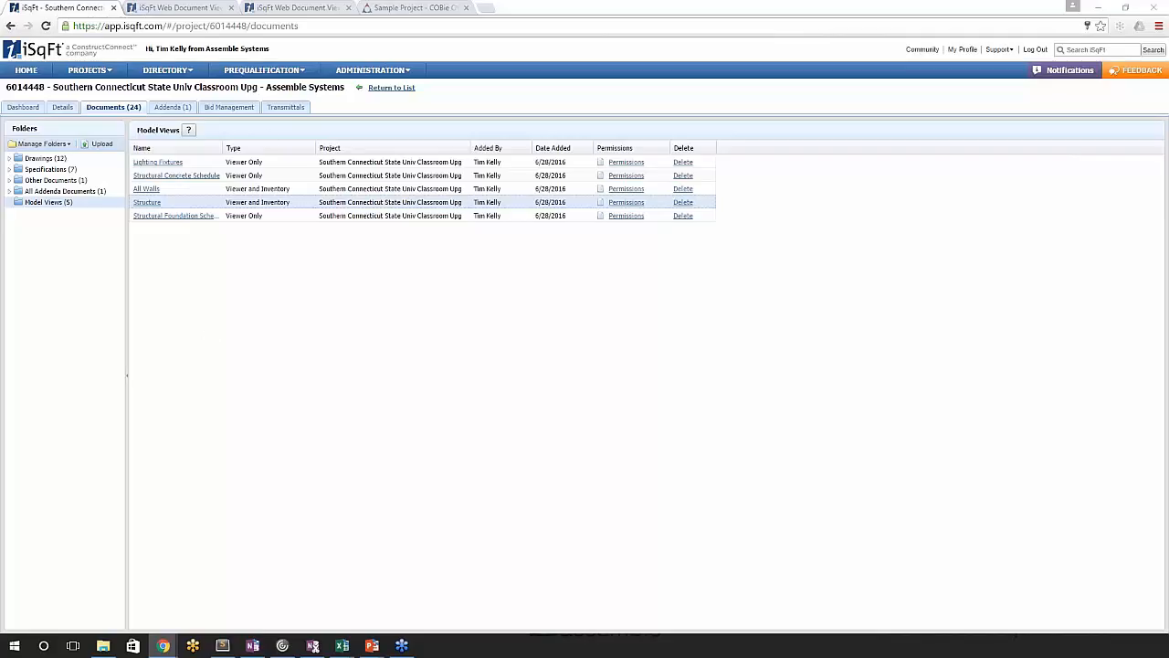
- Return to the COBie Office project in Assemble and open the Office_Struct model
left_click(392, 7)
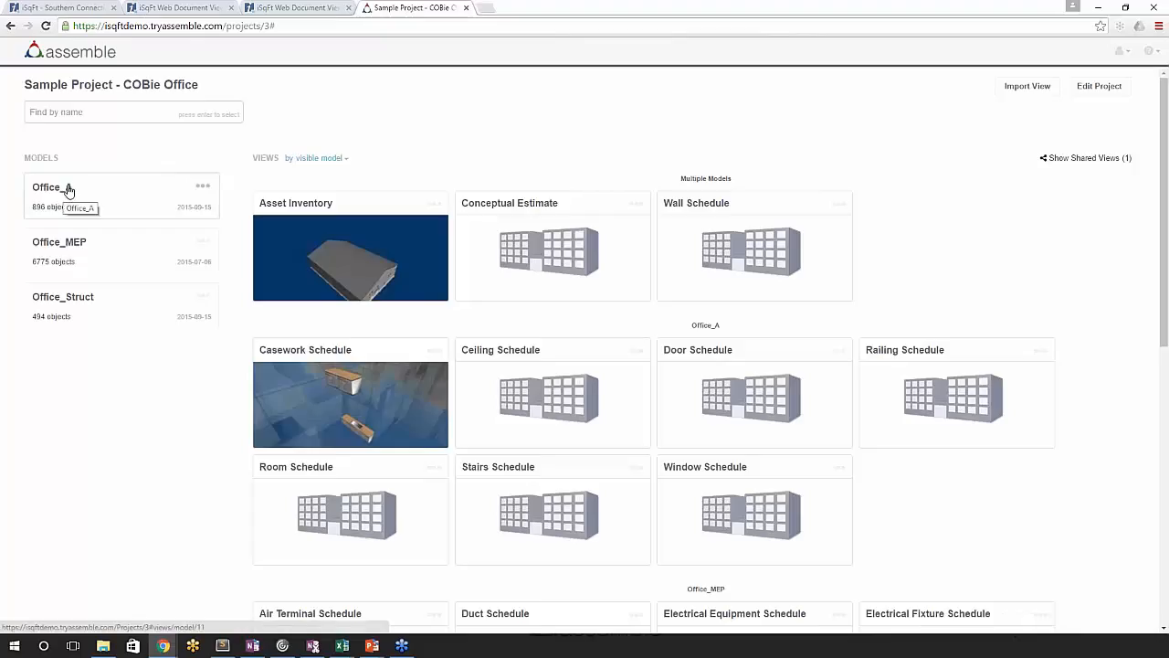
left_click(82, 303)
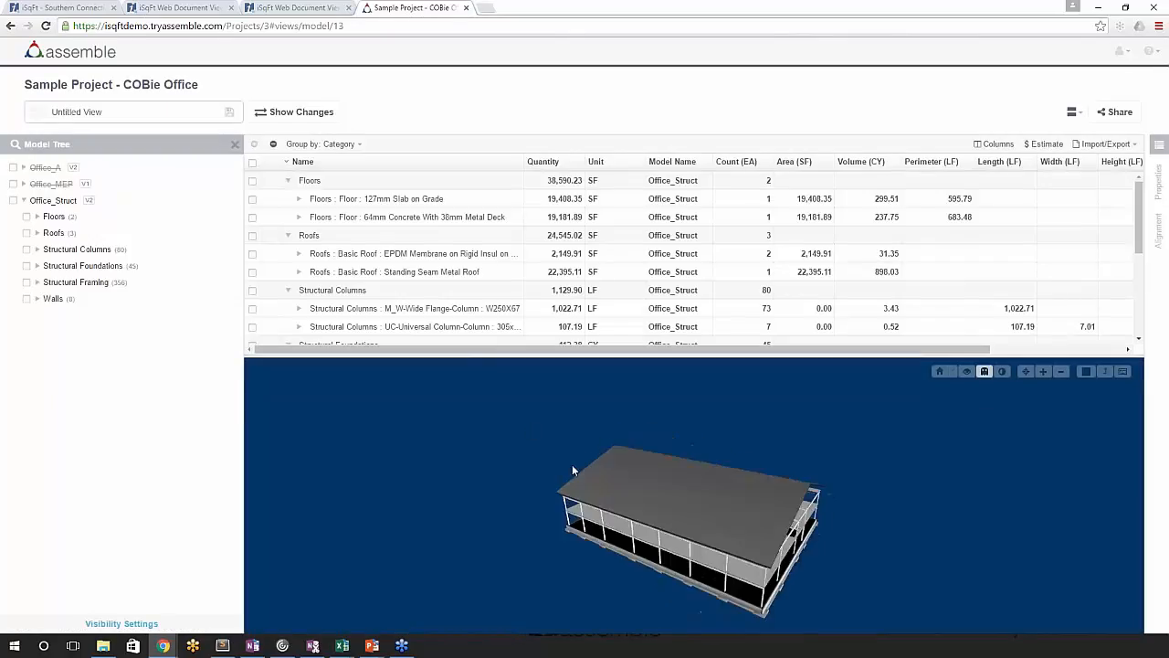
scroll(736, 524, "up", 10)
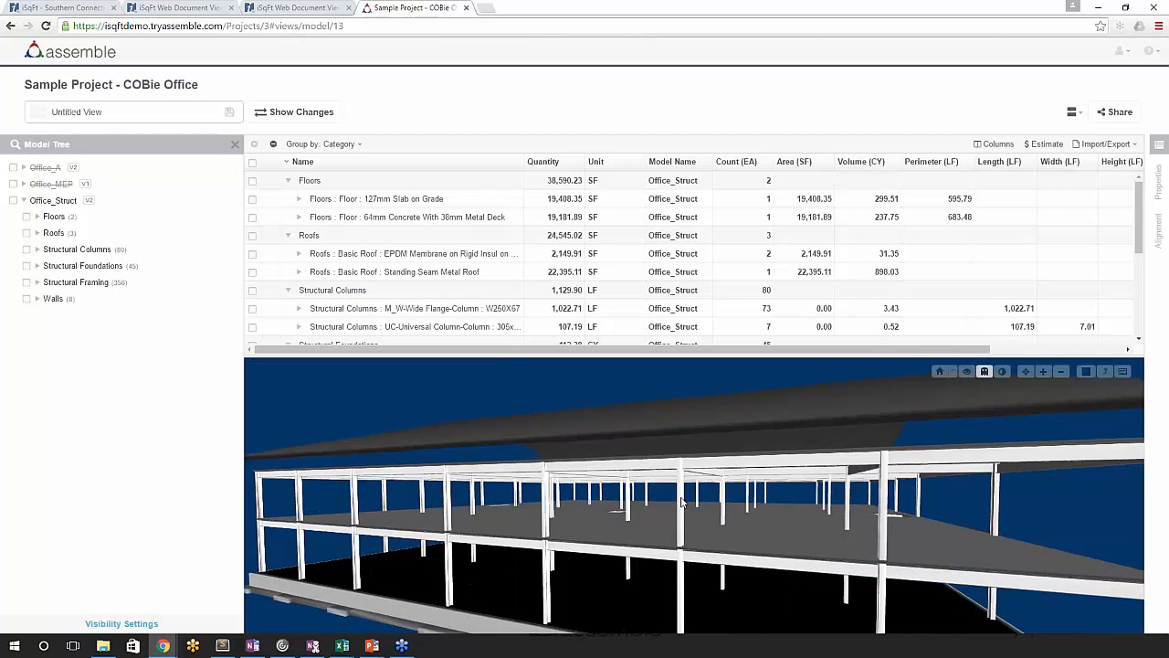
- Select an upper-level perimeter column in the Office_Struct model and examine its Assemble and instance model properties
left_click(679, 503)
scroll(491, 242, "up", 10)
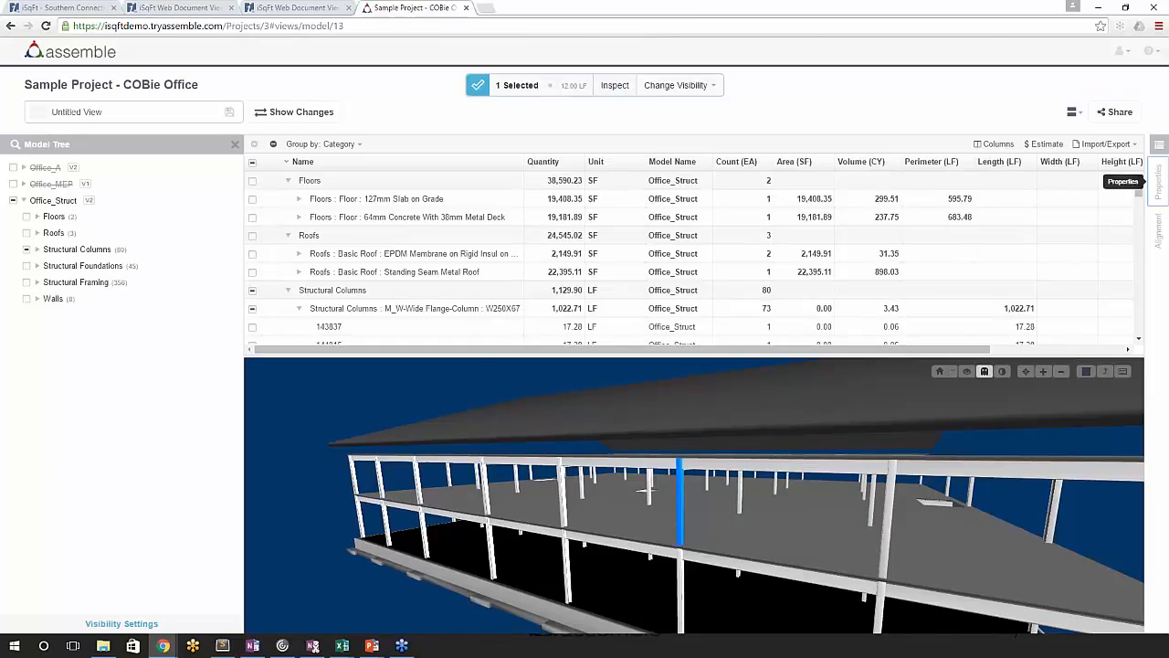
left_click(1161, 182)
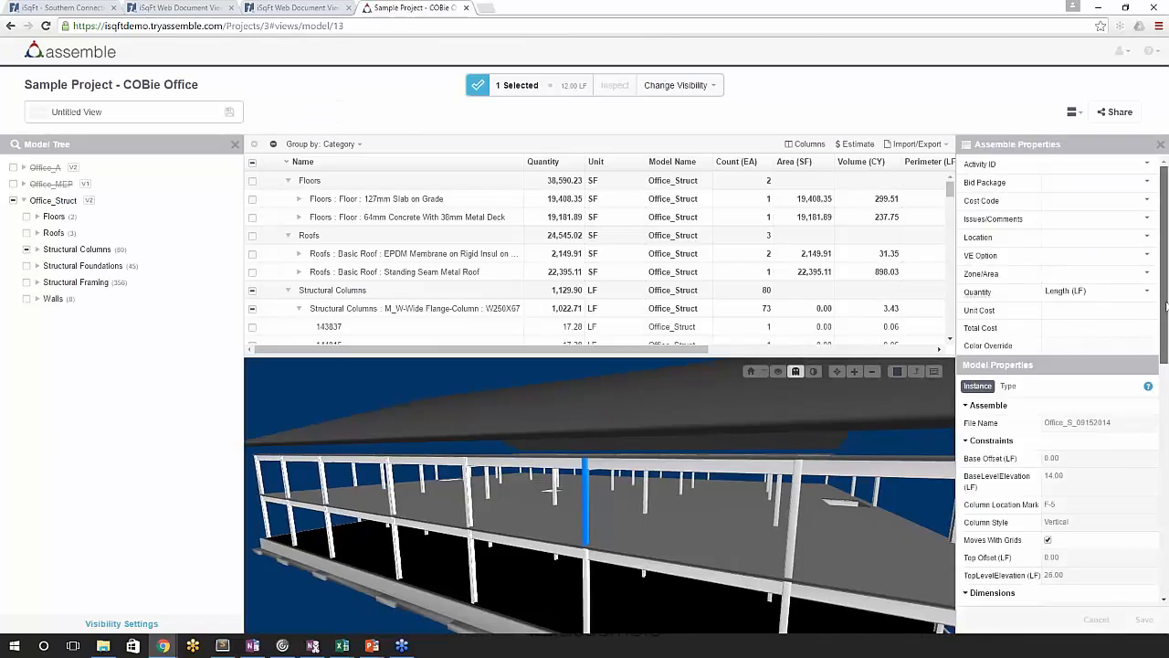
scroll(1164, 372, "down", 2)
scroll(1164, 372, "down", 1)
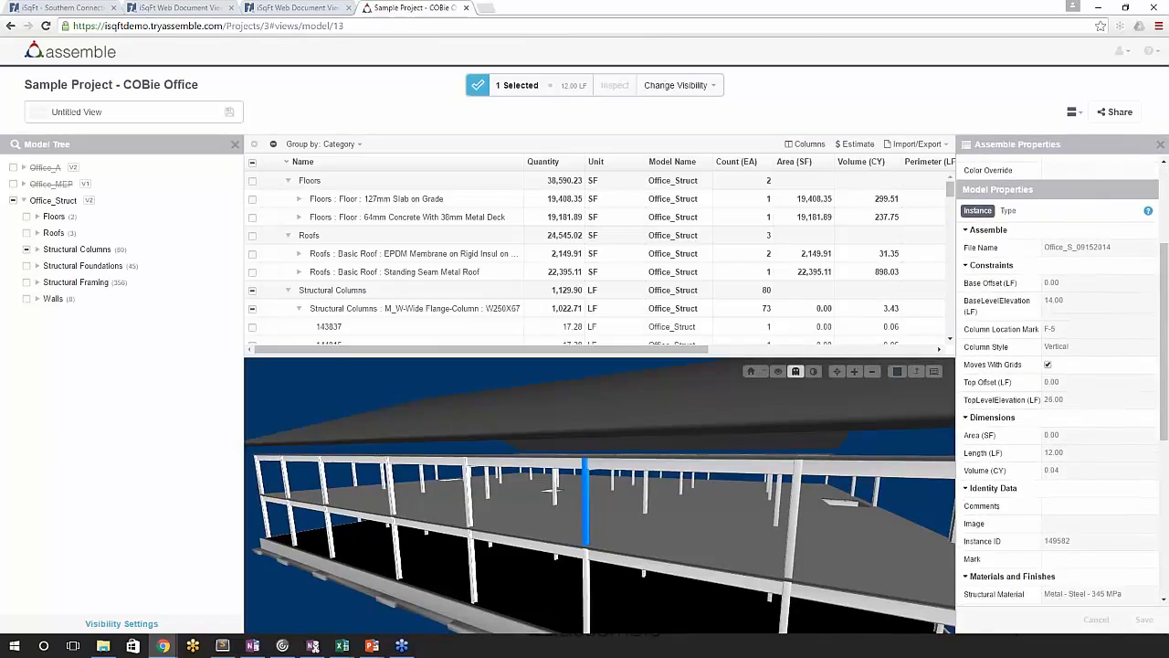
- Examine the selected column's type and instance model properties and the options available for its Quantity
left_click(1007, 215)
left_click(977, 211)
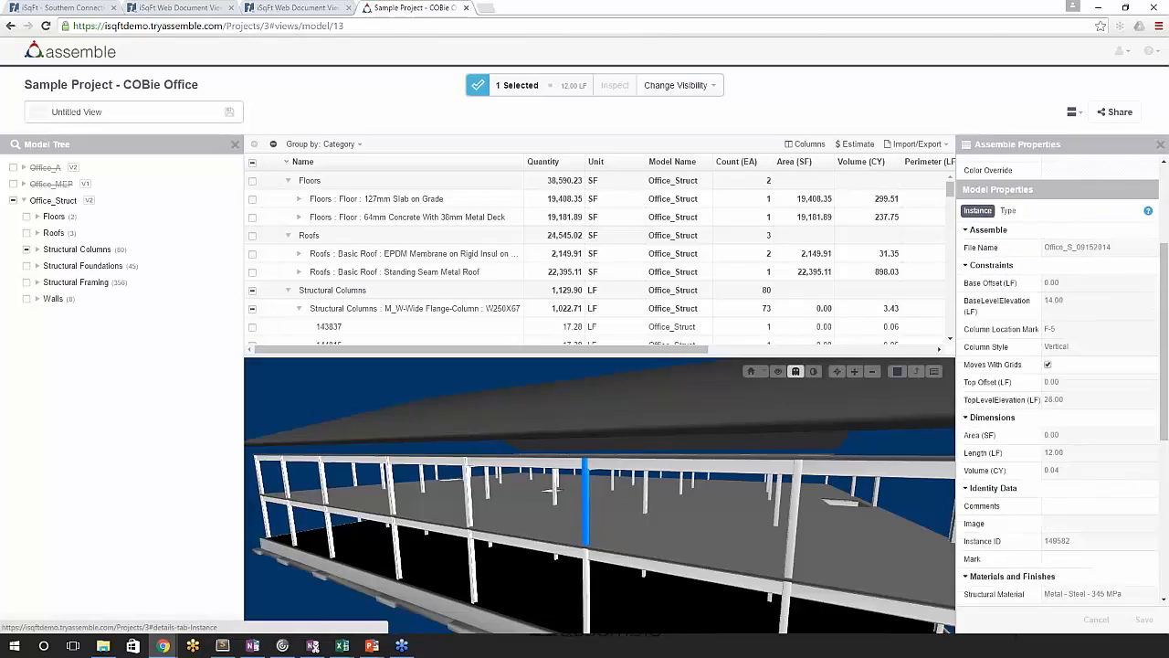
scroll(967, 294, "down", 3)
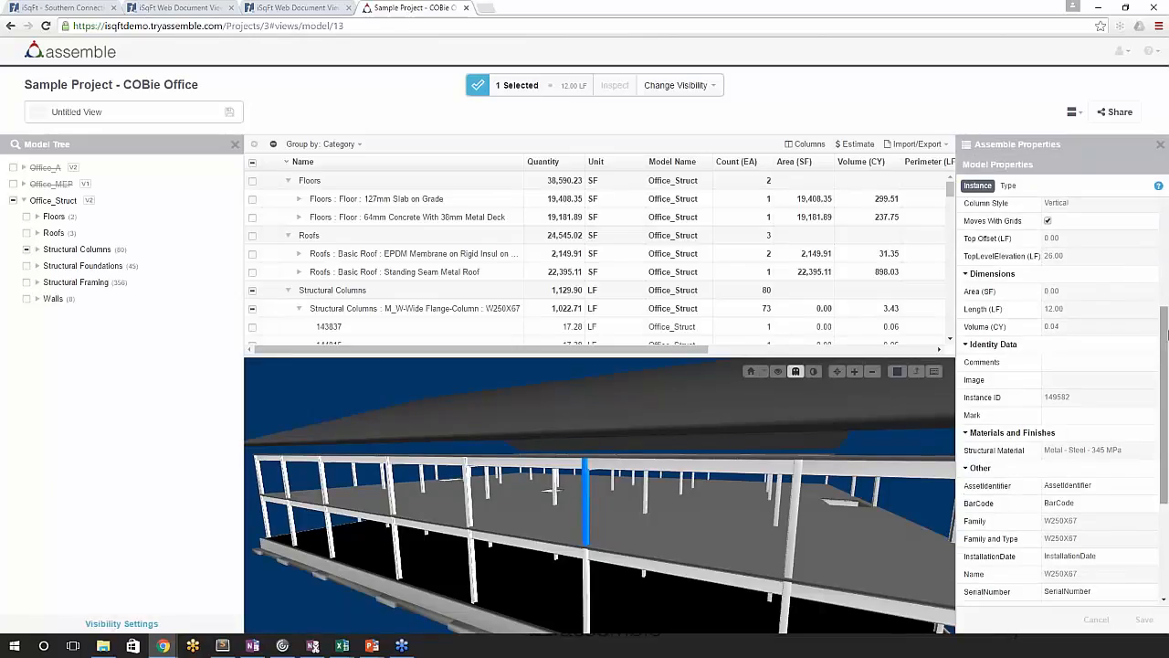
left_click_drag(1164, 329, 1162, 188)
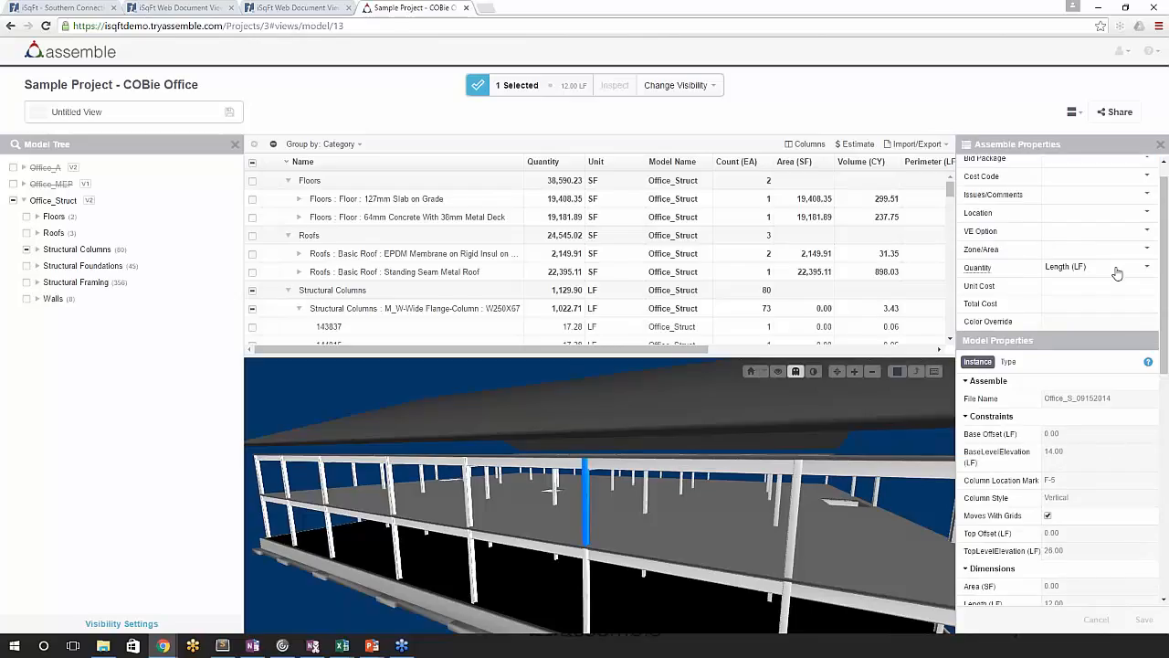
left_click(1118, 268)
left_click_drag(1154, 304, 1153, 365)
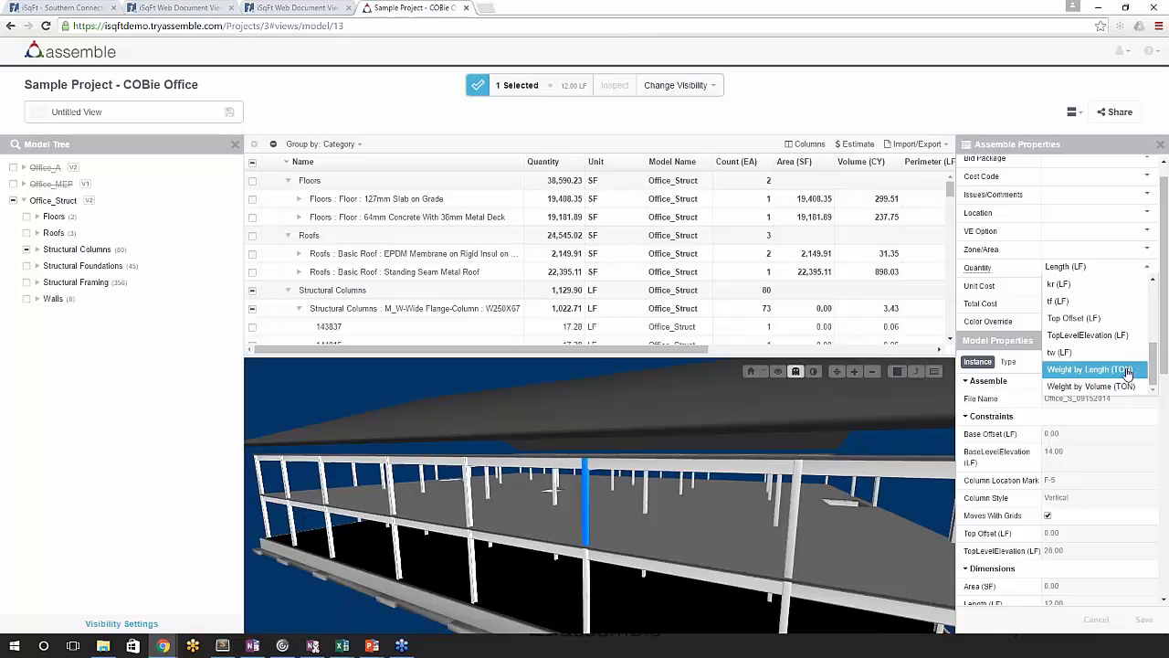
left_click_drag(1157, 367, 1155, 301)
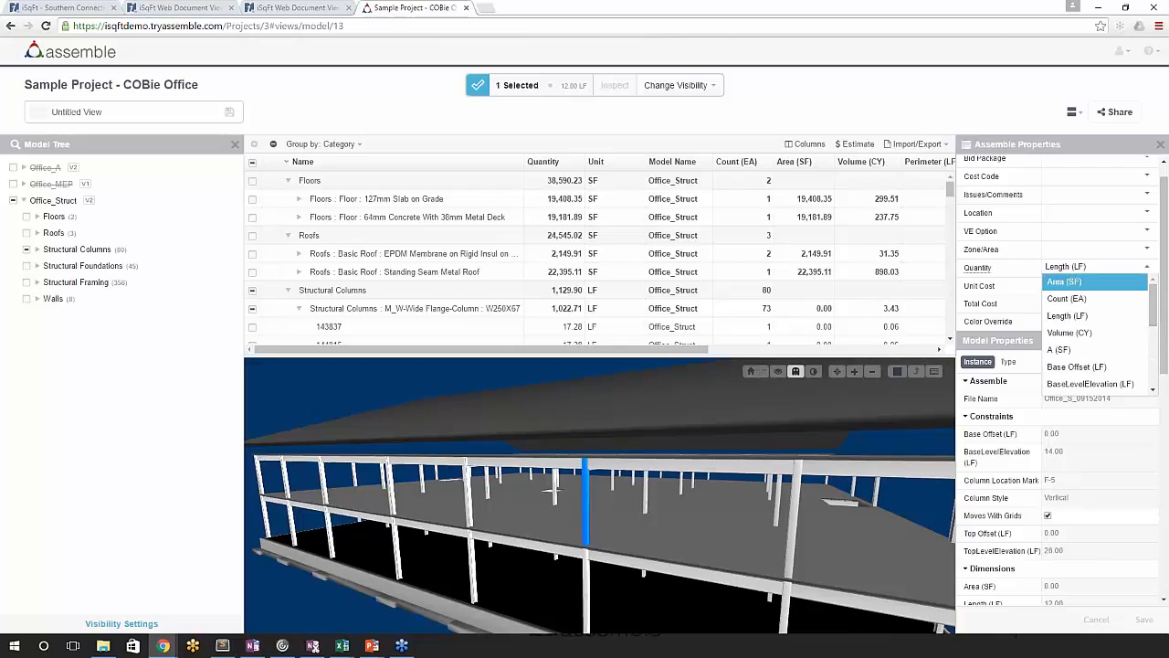
mouse_move(961, 269)
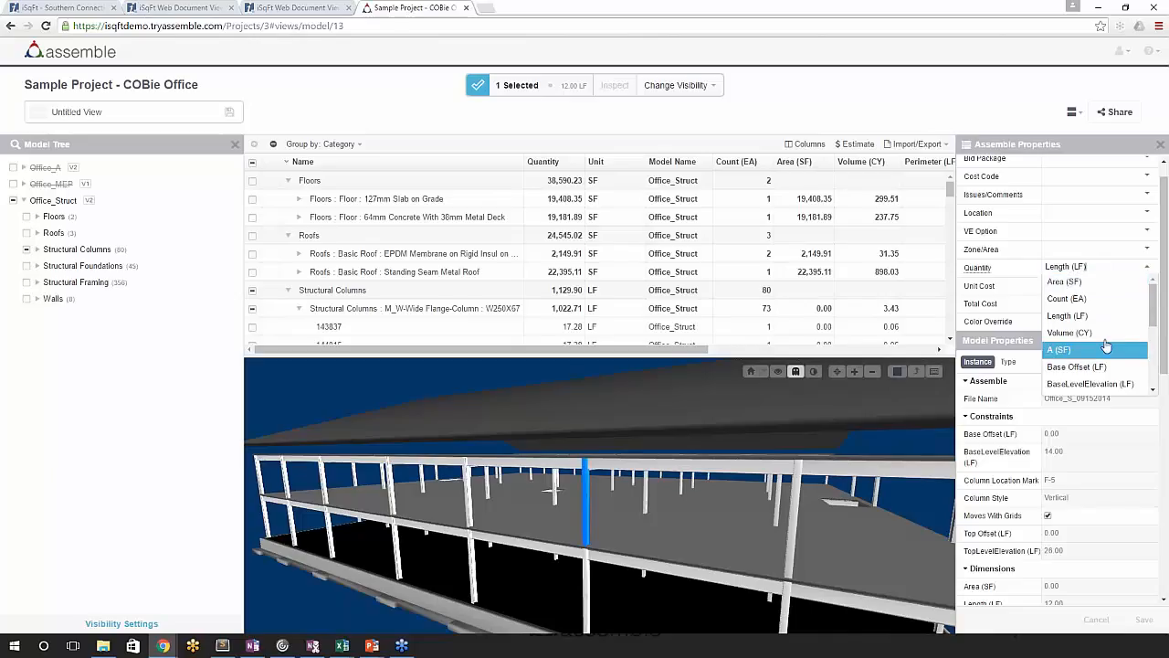
left_click_drag(1153, 323, 1153, 387)
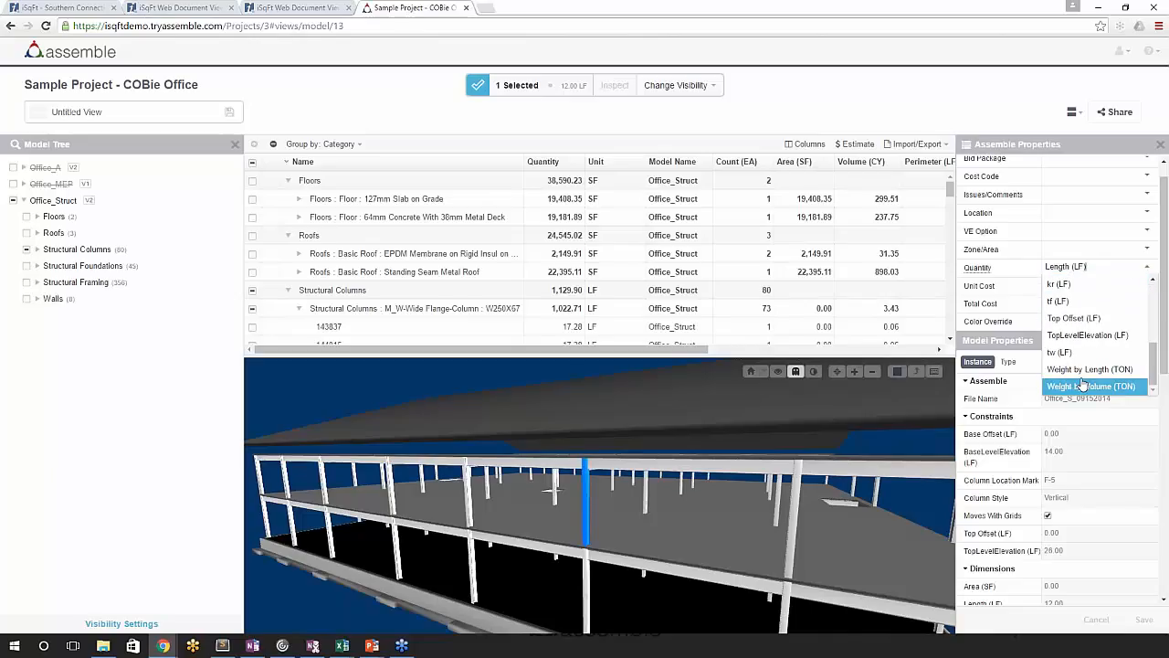
- Collapse and select the Floors category in the inventory, discarding the unsaved changes to the column
left_click(288, 181)
left_click(389, 187)
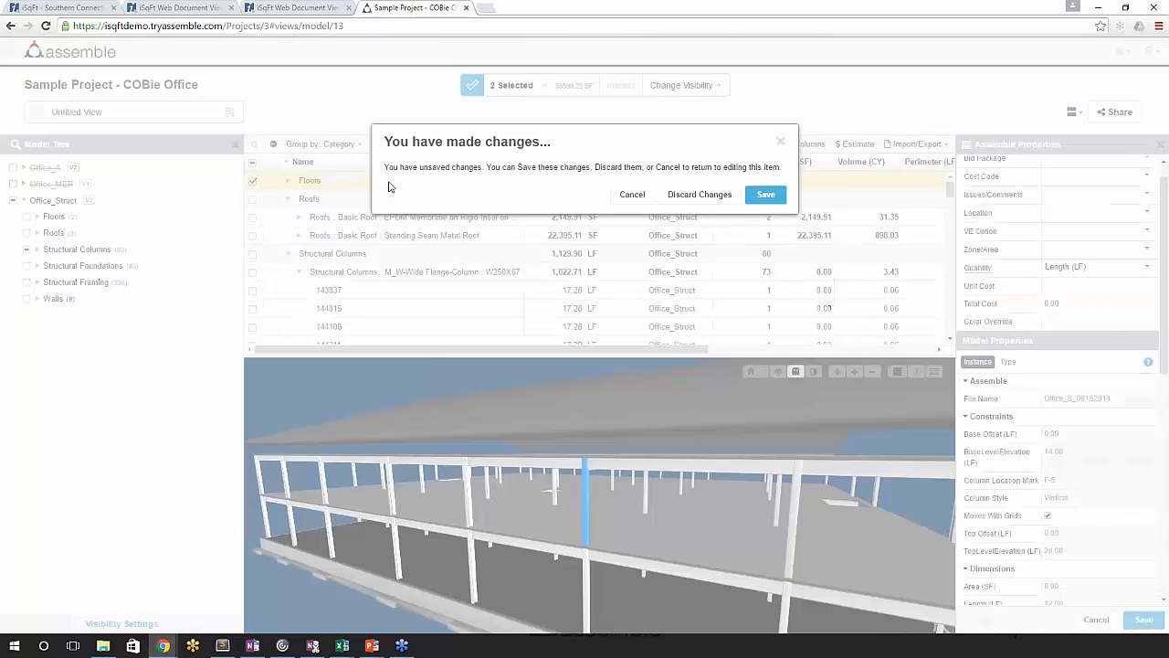
left_click(699, 195)
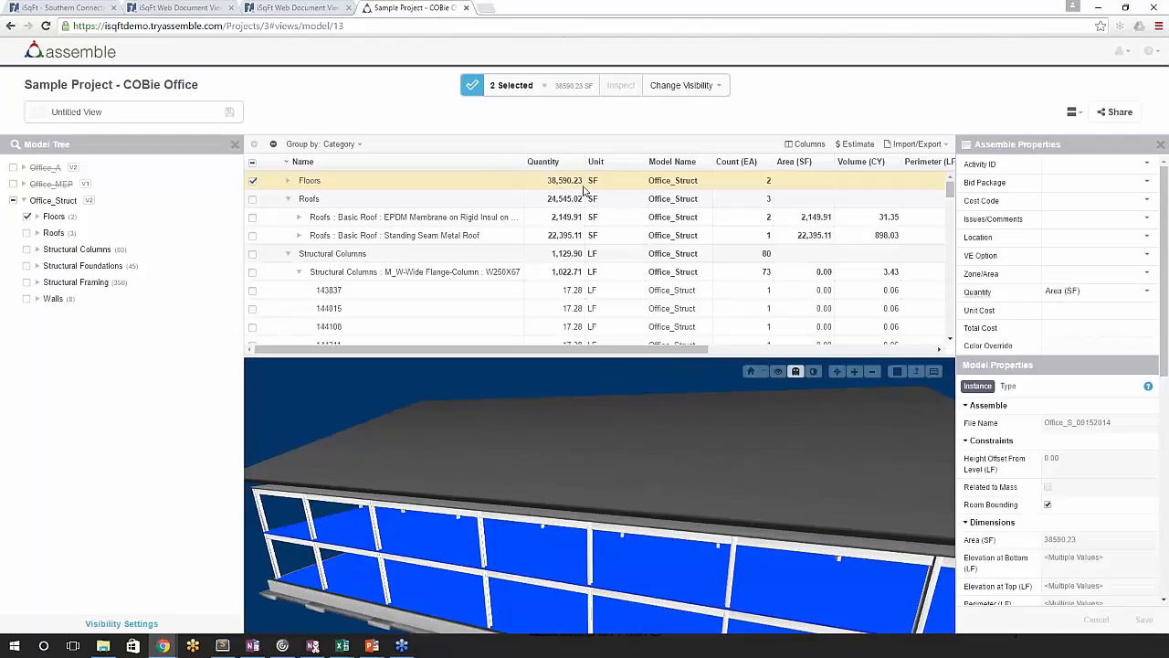
- Set the selected floors' Quantity to Volume (CY) and their Unit Cost to 100
left_click(1108, 291)
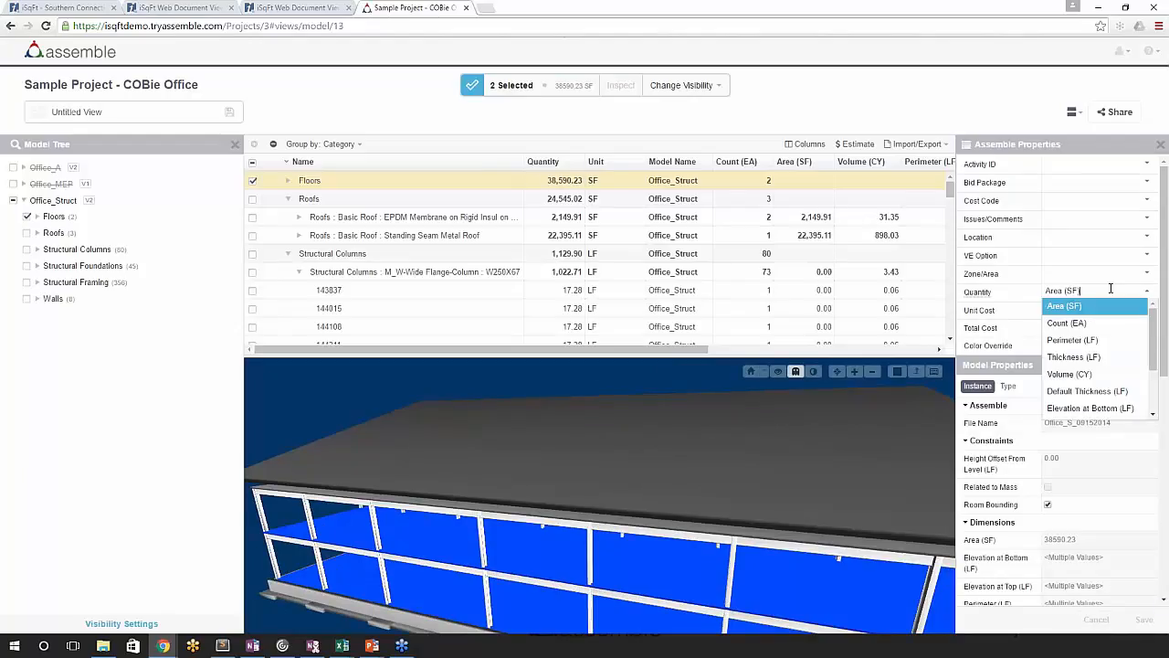
left_click(1092, 375)
left_click(1064, 310)
type("100")
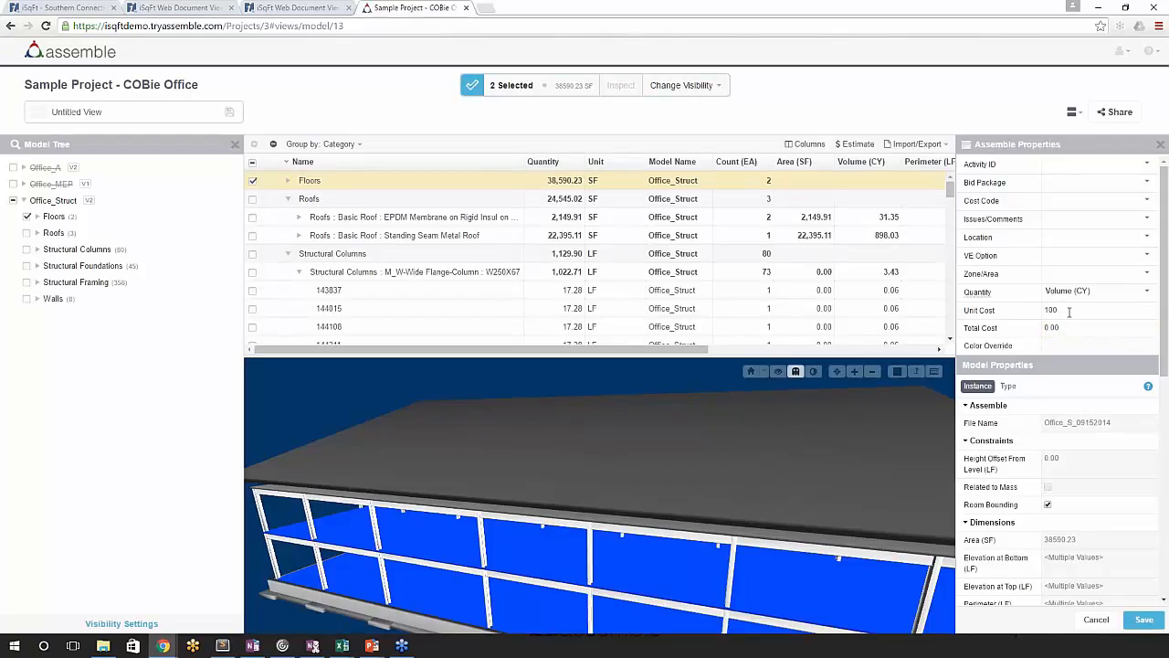
- Set the selected floors' Total Cost to 50000
left_click(1065, 331)
double_click(1091, 332)
type("50000")
left_click(1059, 312)
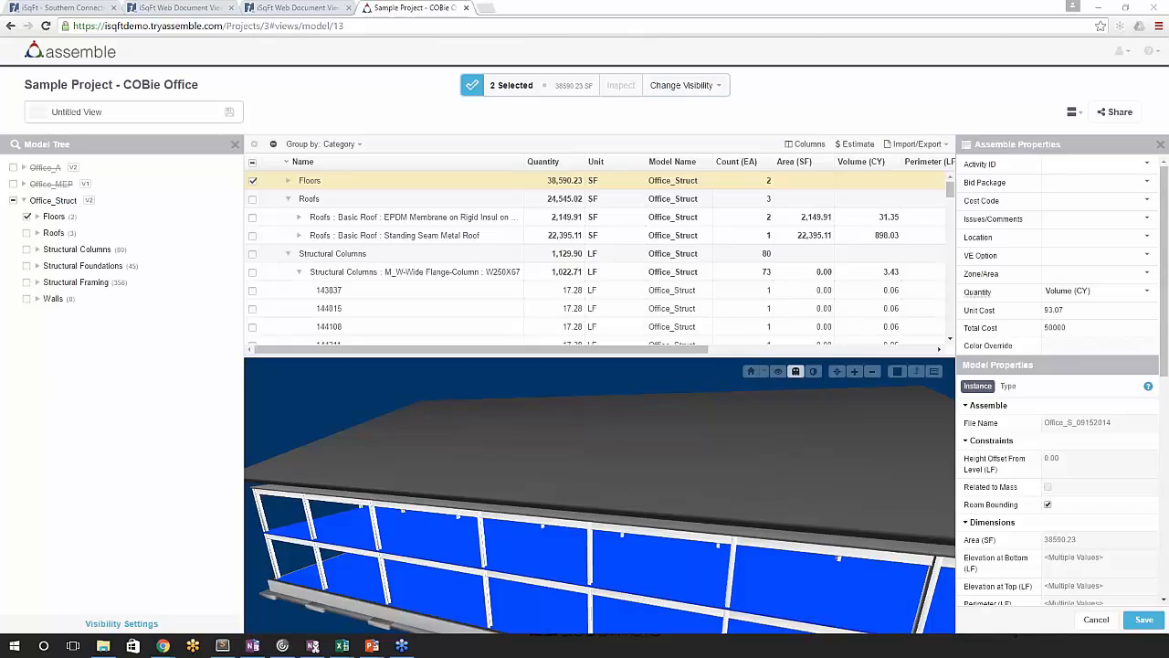
- Add Office_MEP and Office_A to the selection, discarding the unsaved floor changes, and unhide the selected models
left_click(13, 183)
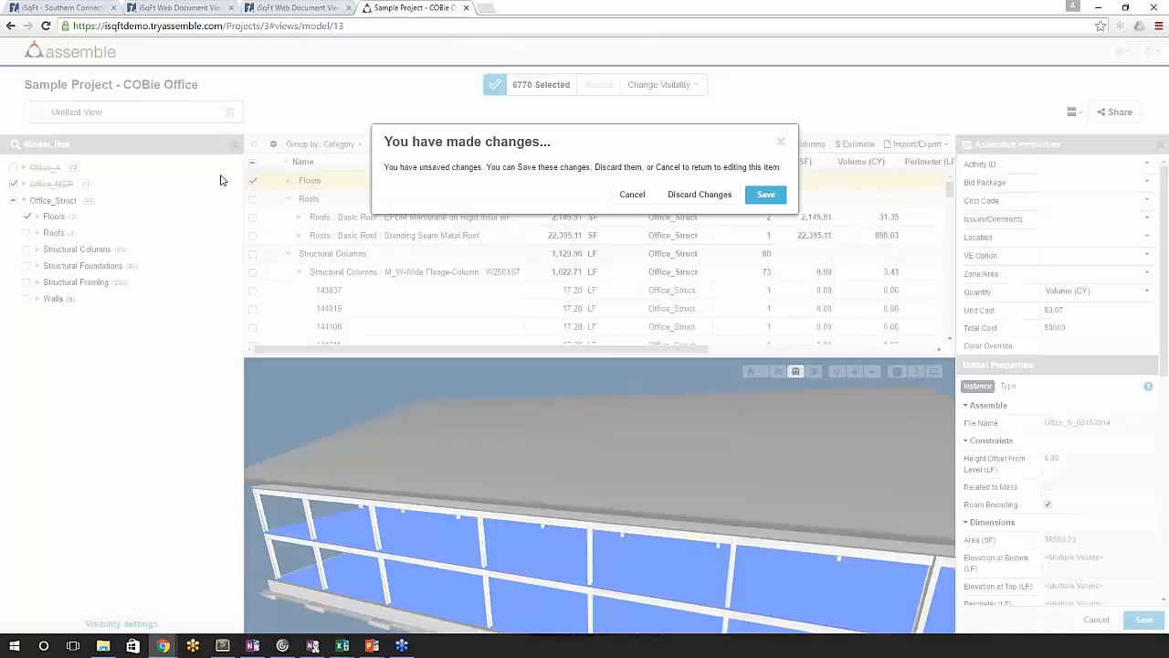
left_click(631, 195)
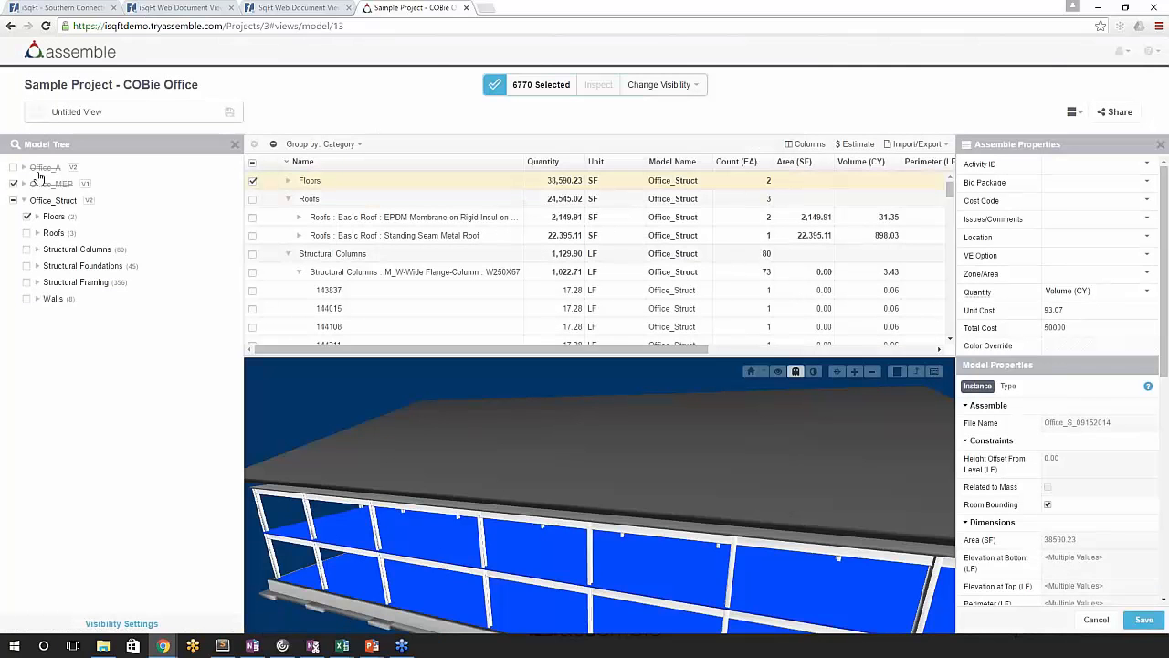
left_click(38, 171)
left_click(701, 195)
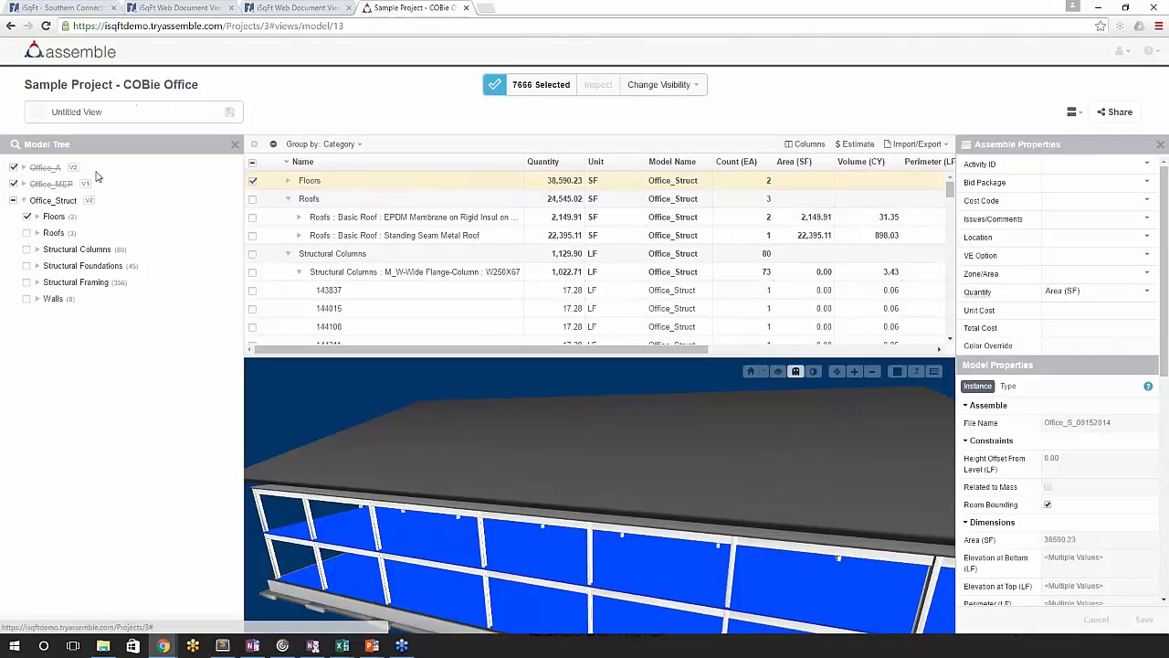
left_click(679, 83)
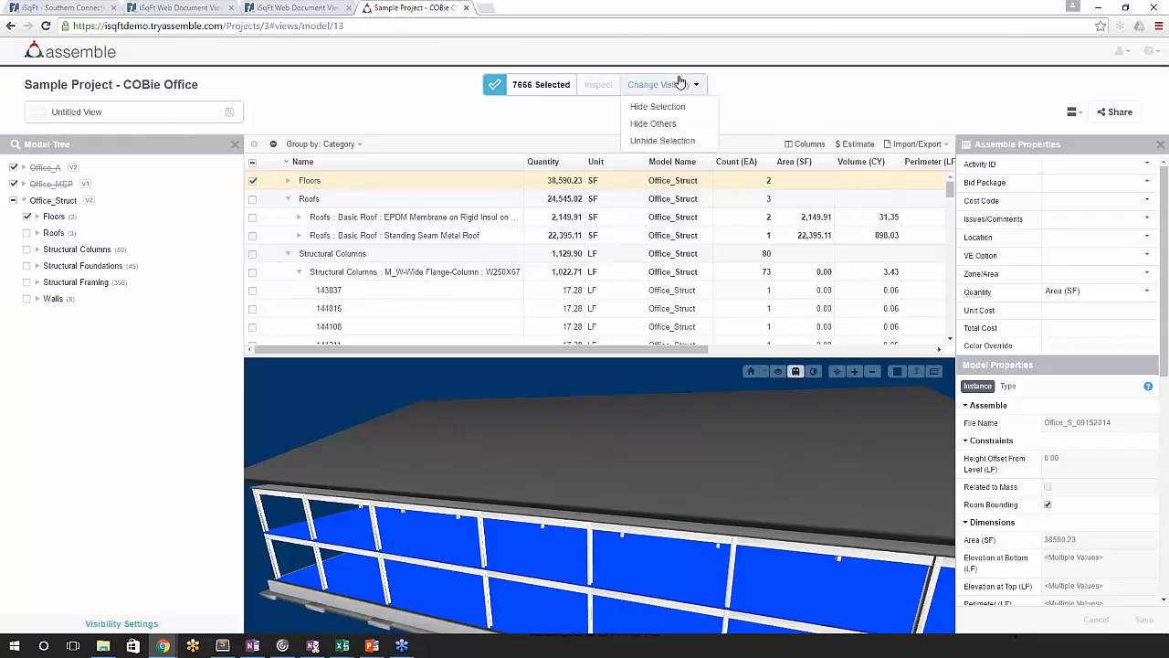
left_click(676, 141)
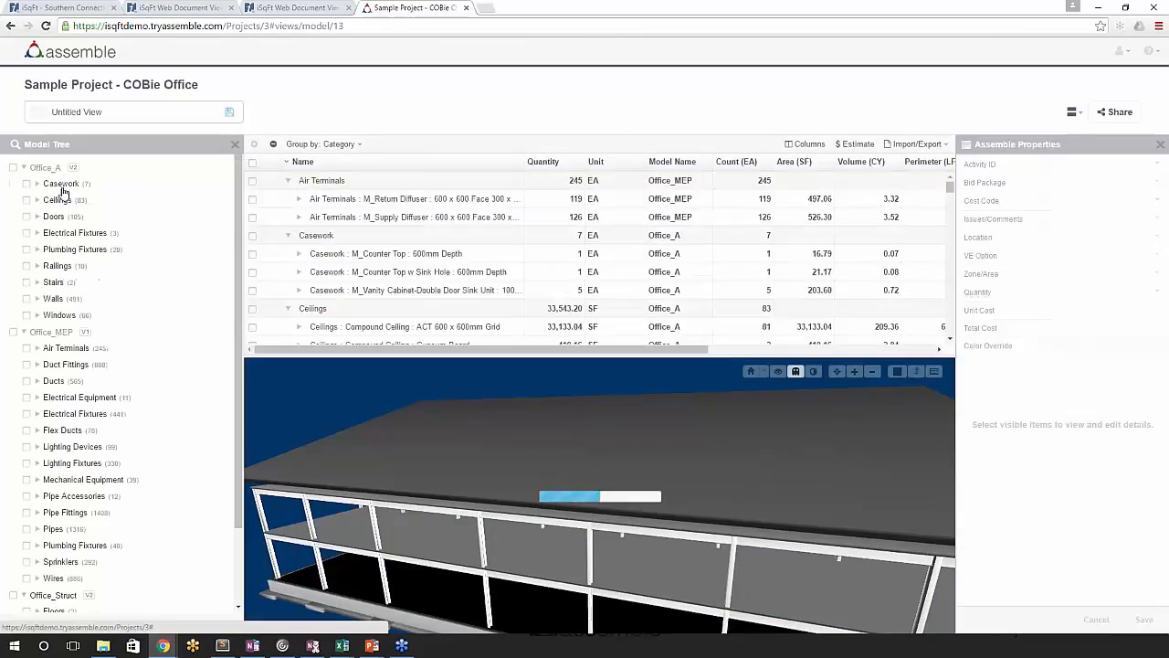
- Collapse the Office_A, Office_MEP and Office_Struct category lists in the model tree
left_click(24, 167)
left_click(23, 184)
left_click(23, 200)
- Switch the layout to Viewer Only and fit the whole building in the 3D view at an angle
left_click_drag(420, 440, 506, 451)
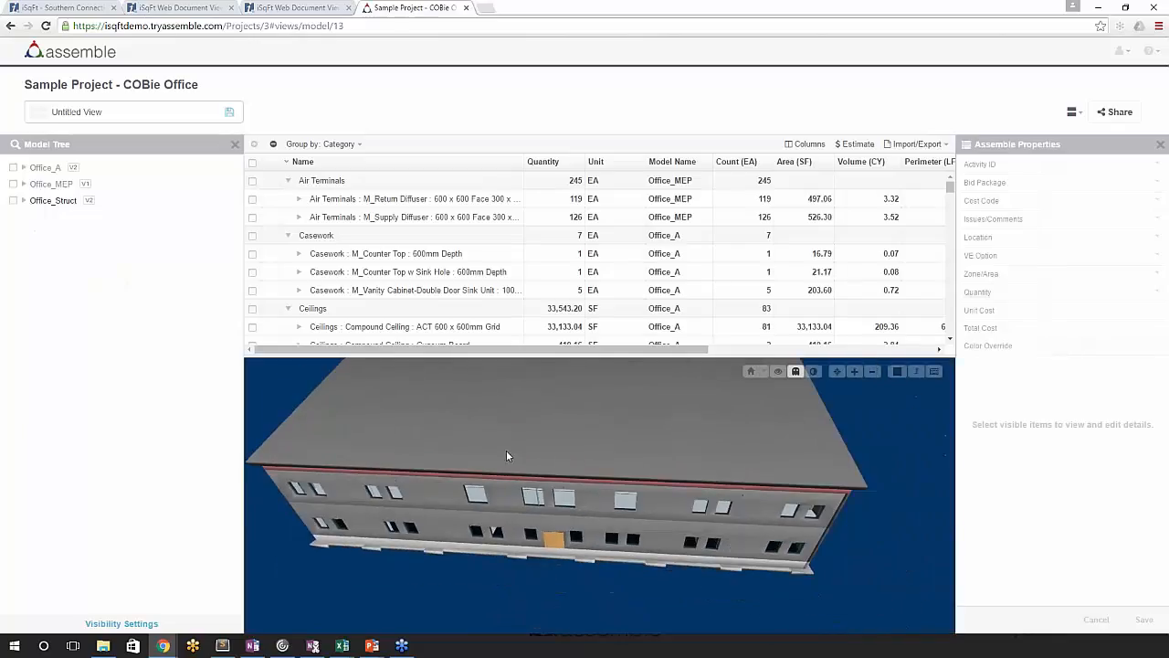
left_click(1073, 113)
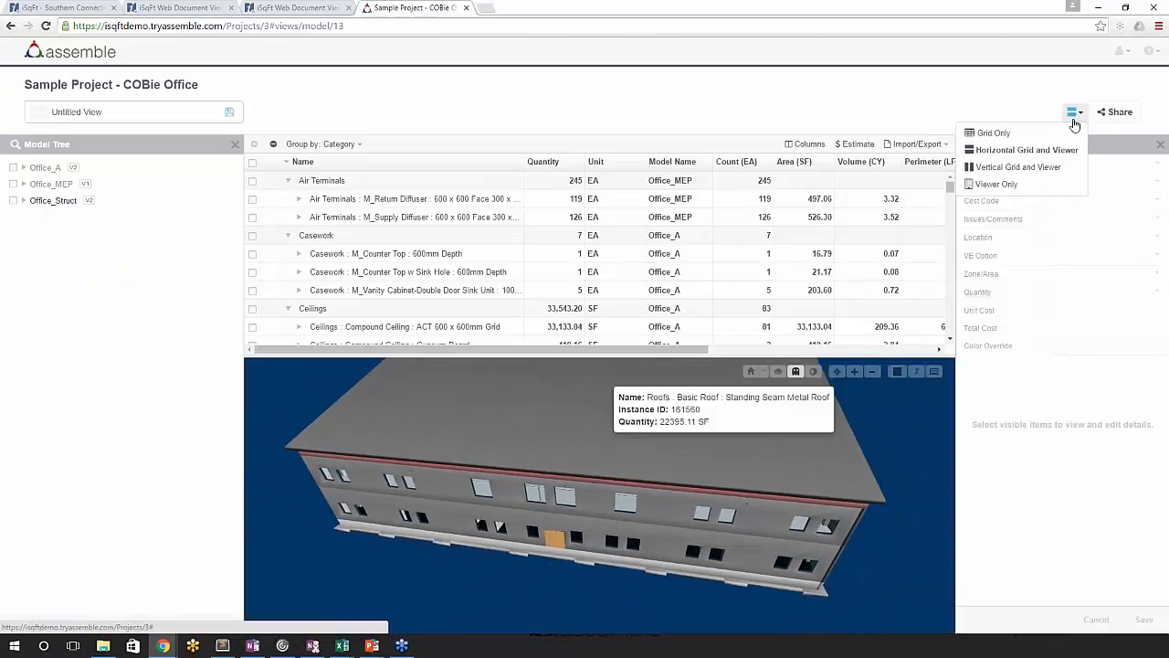
left_click(999, 185)
left_click_drag(777, 315, 612, 320)
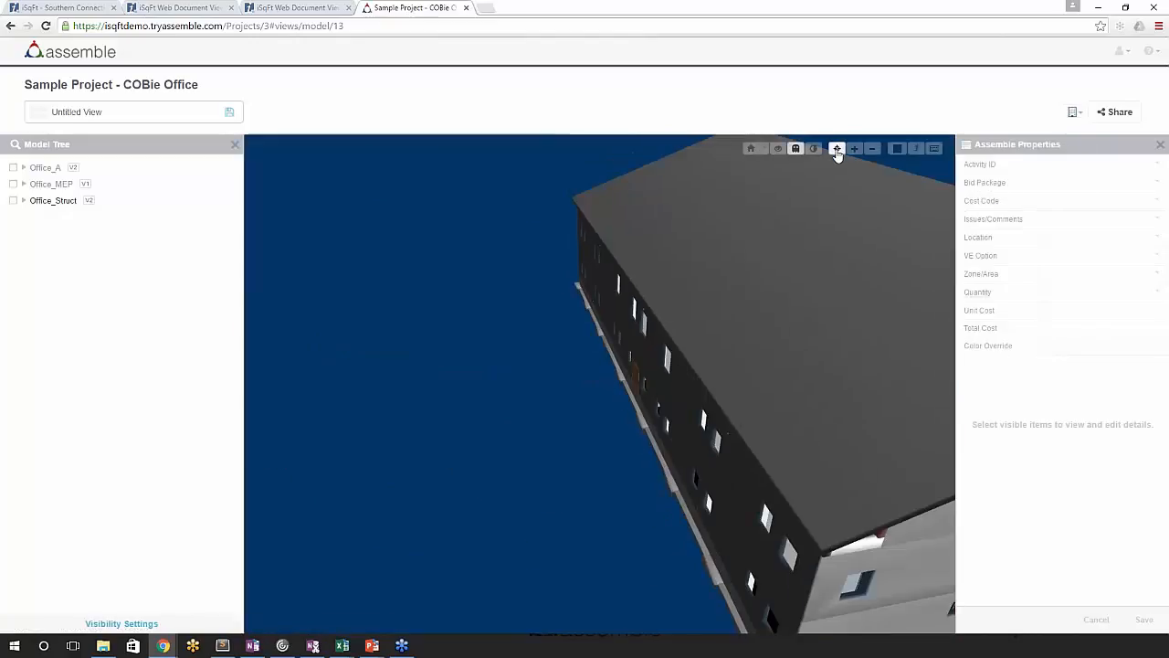
left_click(838, 150)
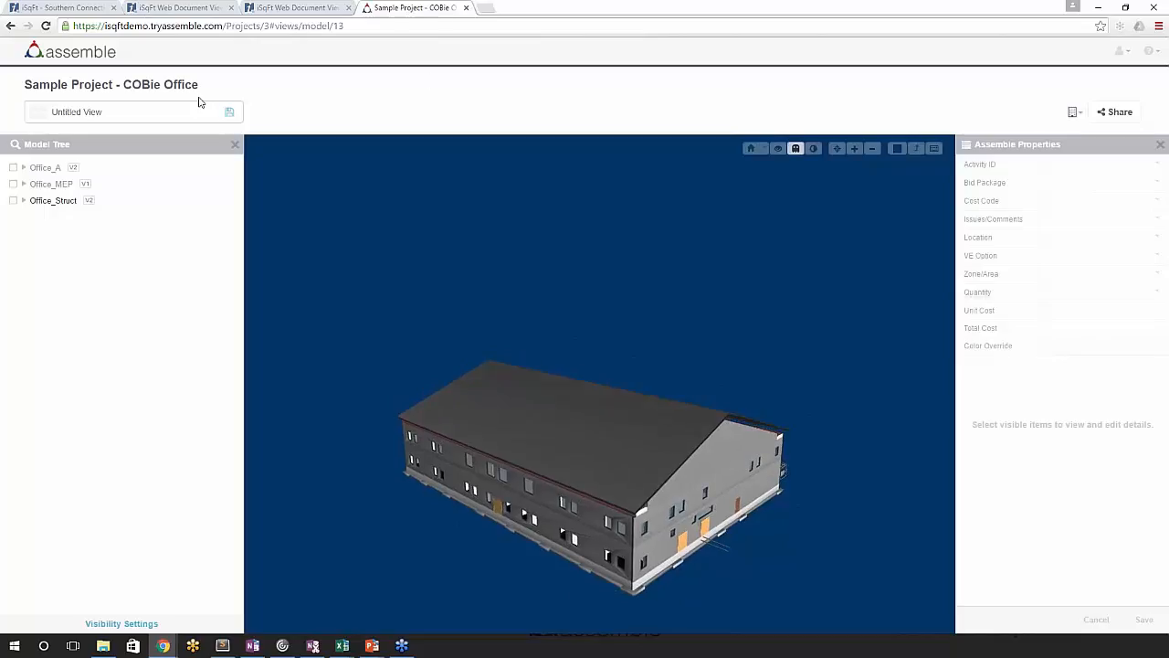
- Save the current view as "All Models - Whole Project"
left_click(230, 114)
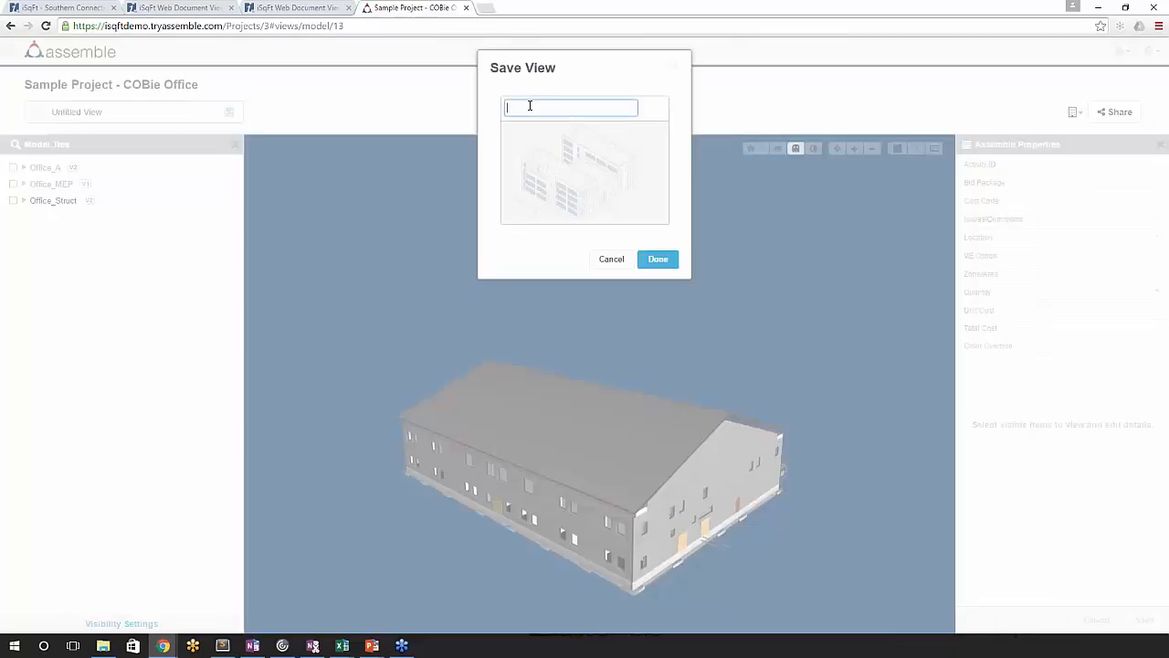
type("All Models - Whole Project")
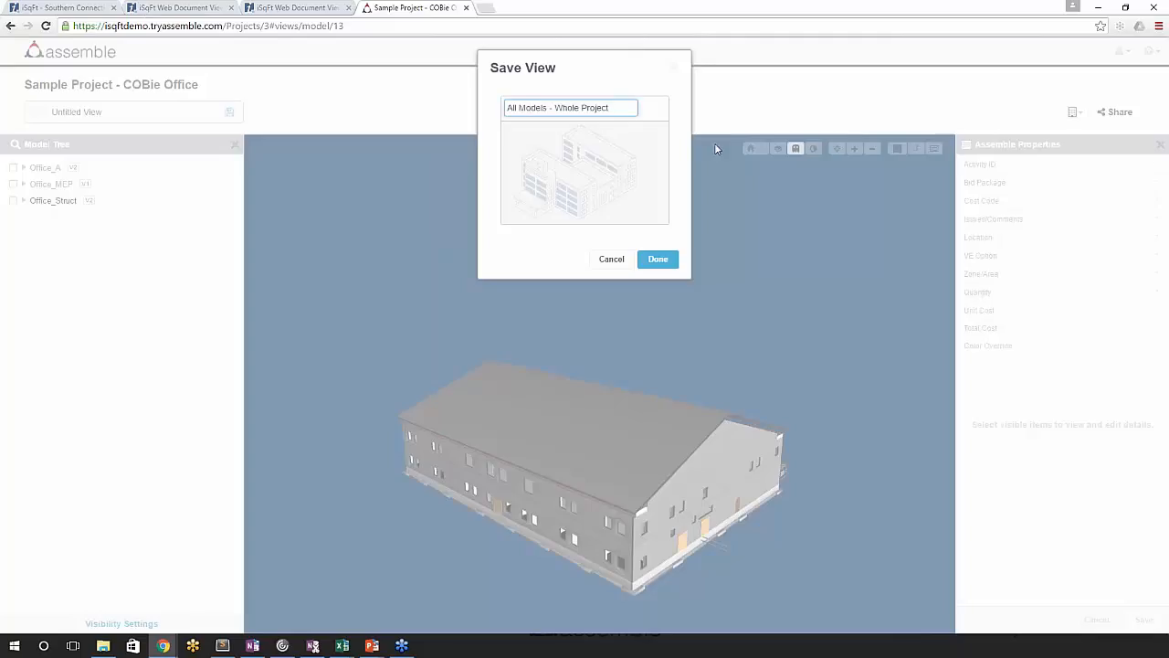
left_click(658, 260)
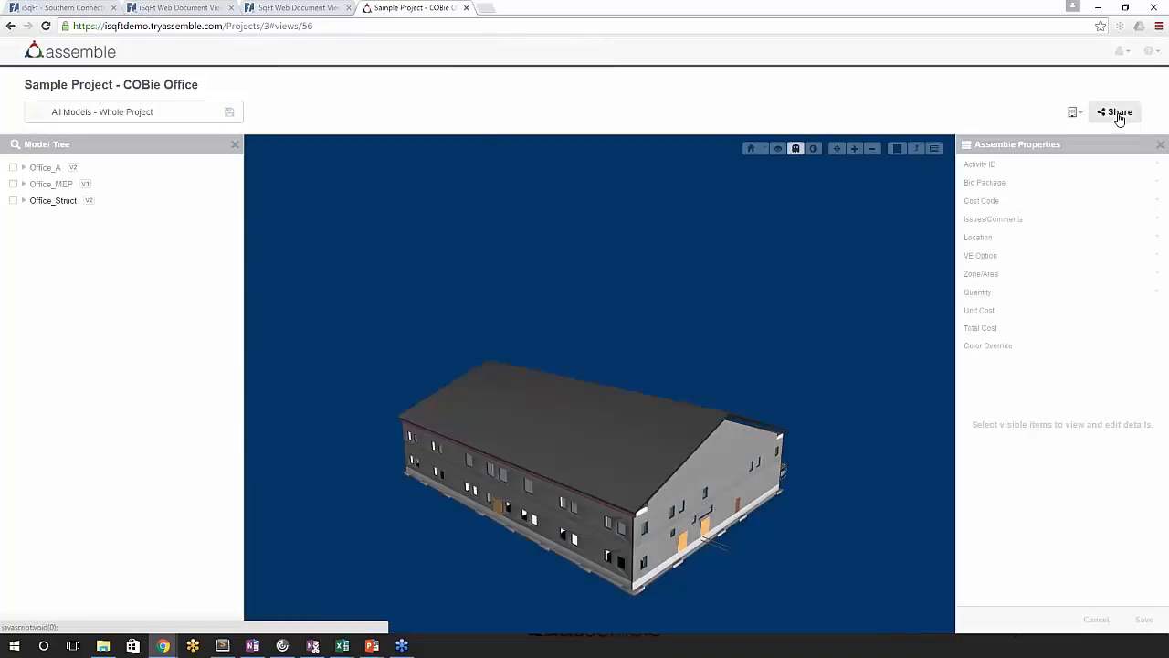
- Share the view outside of Assemble as Viewer Only and turn off future display of the sharing instructions
left_click(1116, 111)
left_click(380, 102)
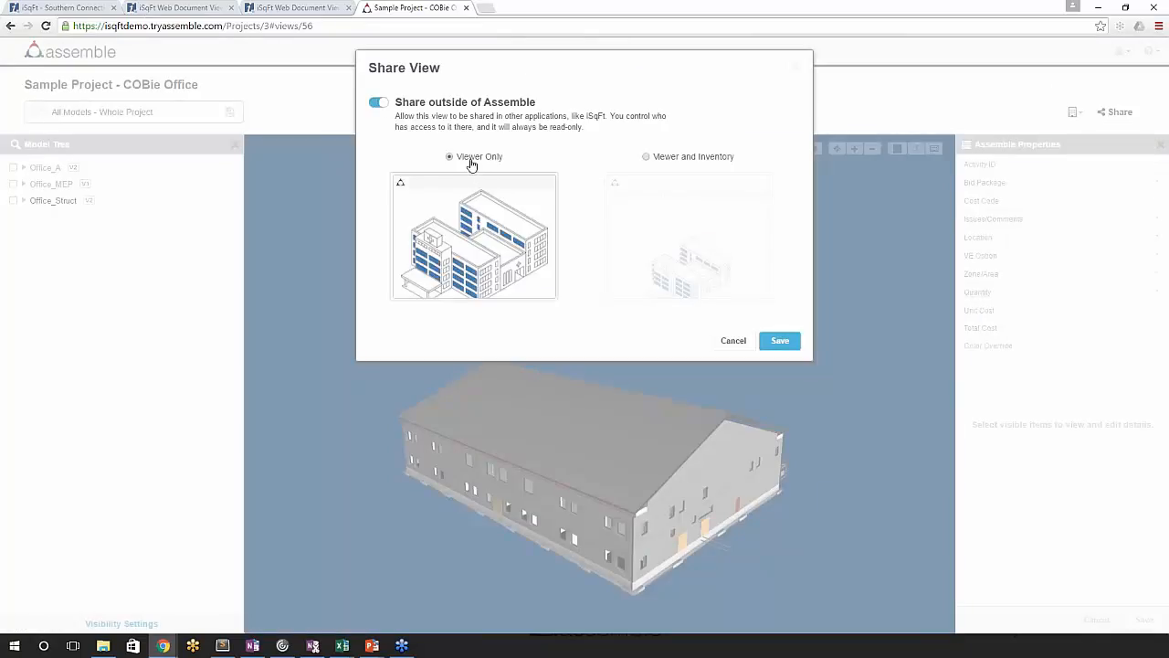
left_click(779, 340)
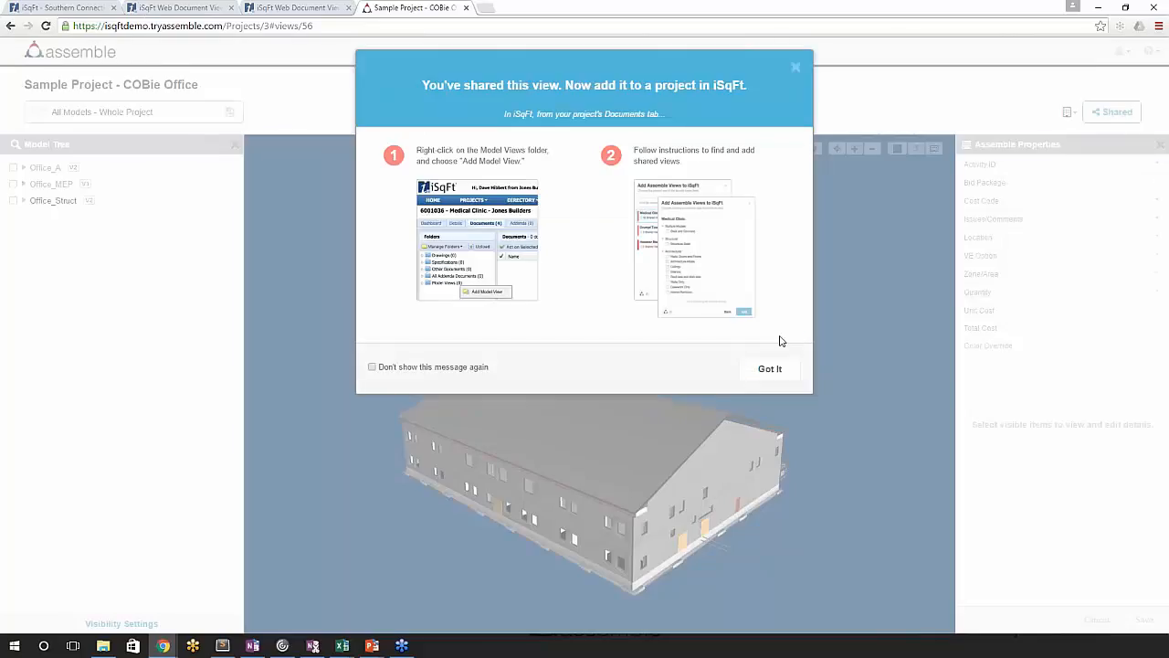
left_click(407, 367)
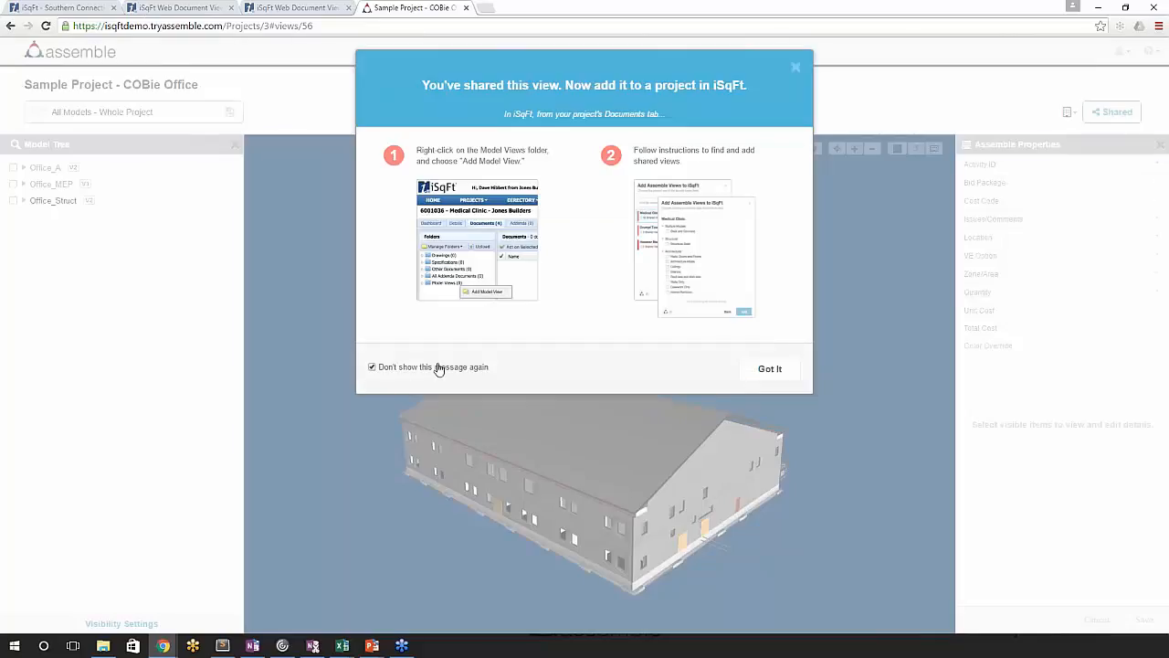
left_click(773, 370)
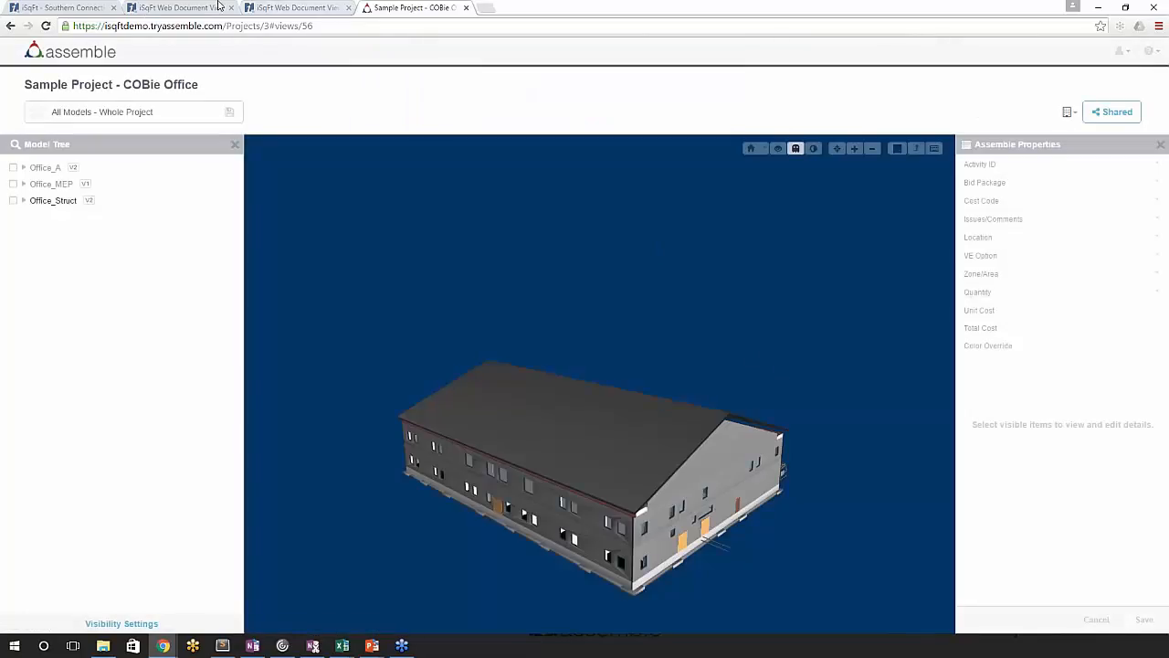
- Switch to the iSqFt project documents and start adding a model view to the Model Views folder
left_click(81, 9)
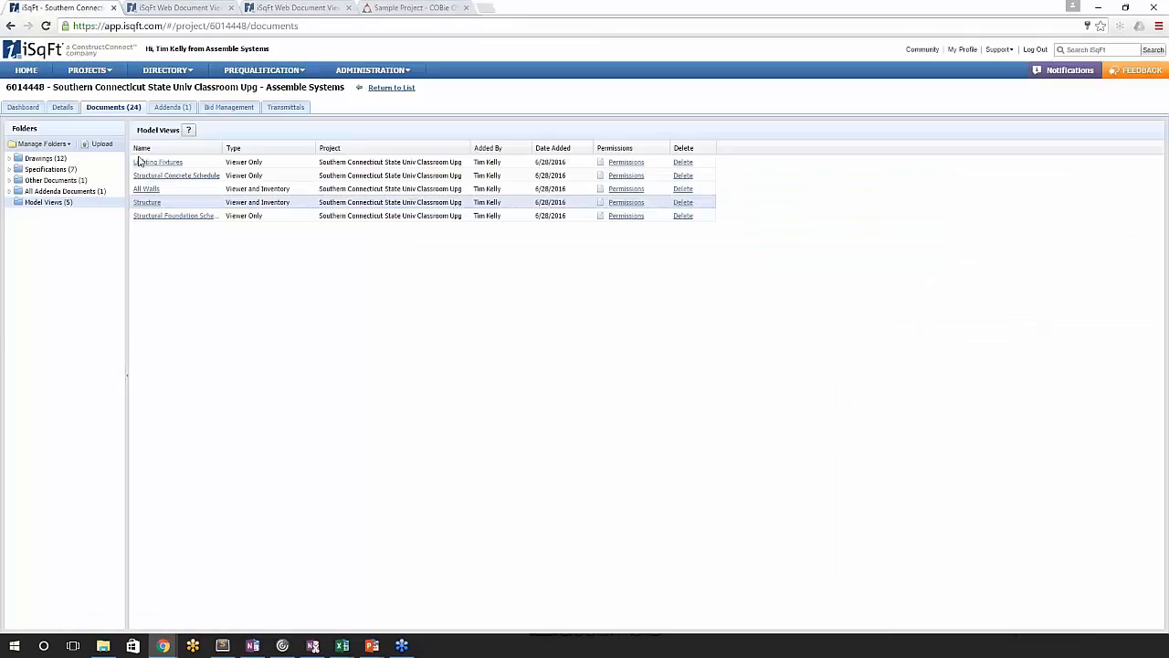
right_click(36, 203)
left_click(78, 213)
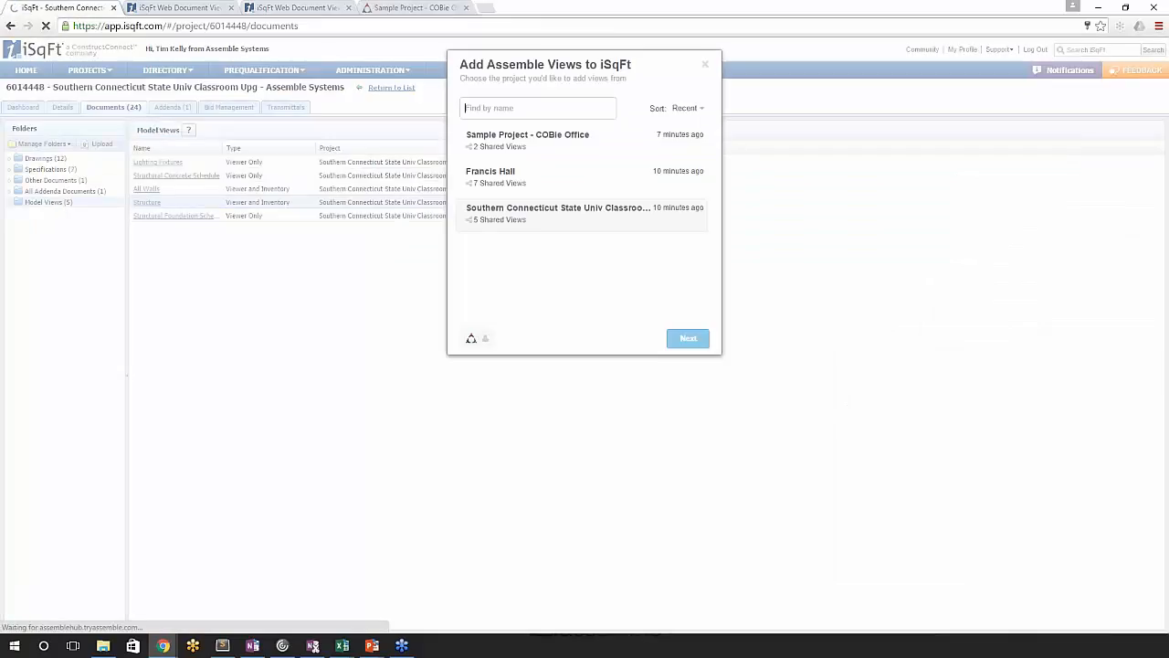
- Sign out of Assemble, sign in with the company account's e-mail and password, and look through its project list
left_click(471, 339)
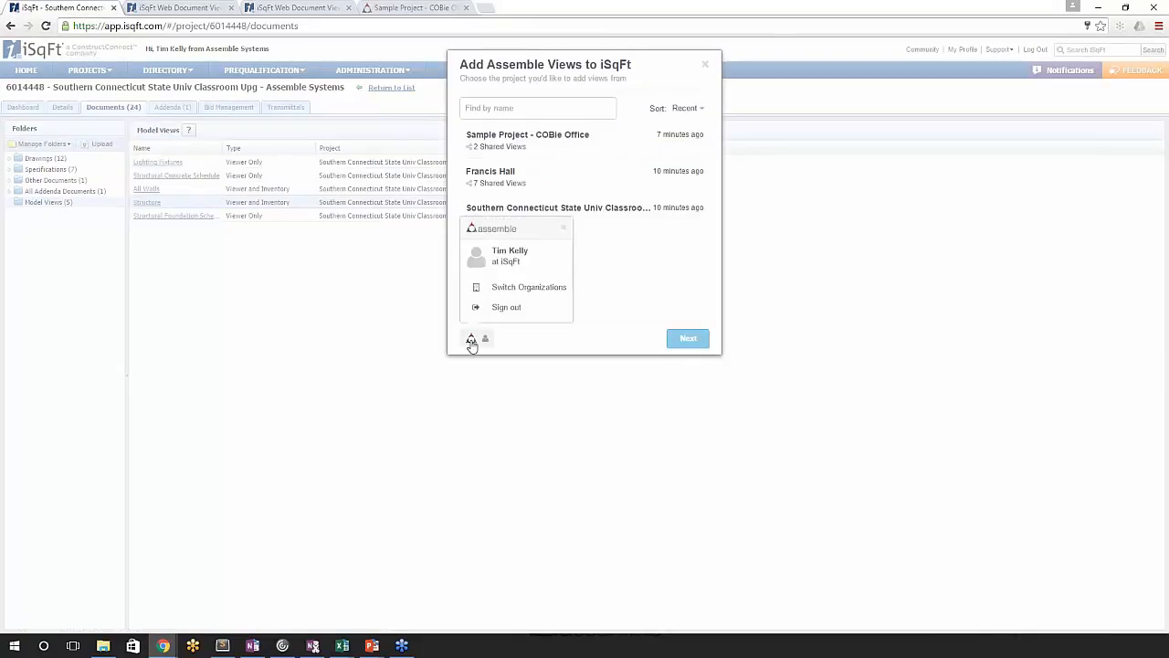
left_click(516, 309)
type("t")
key("Down")
key("Return")
key("Tab")
type("•••")
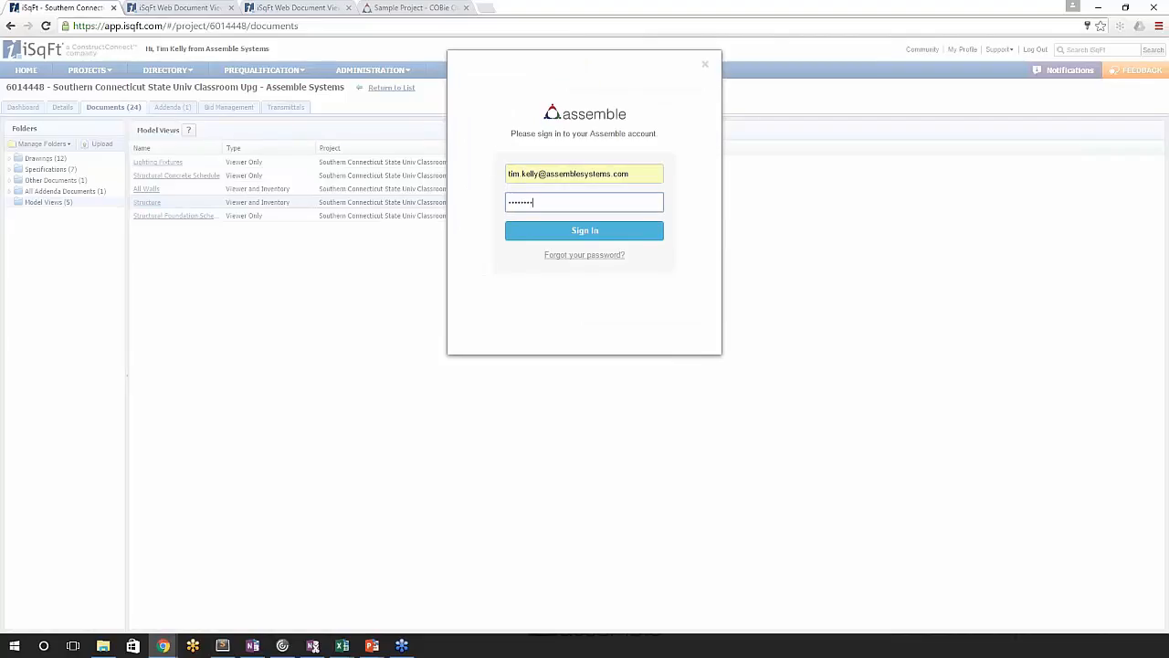
left_click(576, 231)
left_click(716, 180)
left_click_drag(716, 180, 715, 312)
- Sign out of Assemble again and sign in with the iSqFt account's e-mail and password
left_click(470, 340)
left_click(493, 315)
type("t")
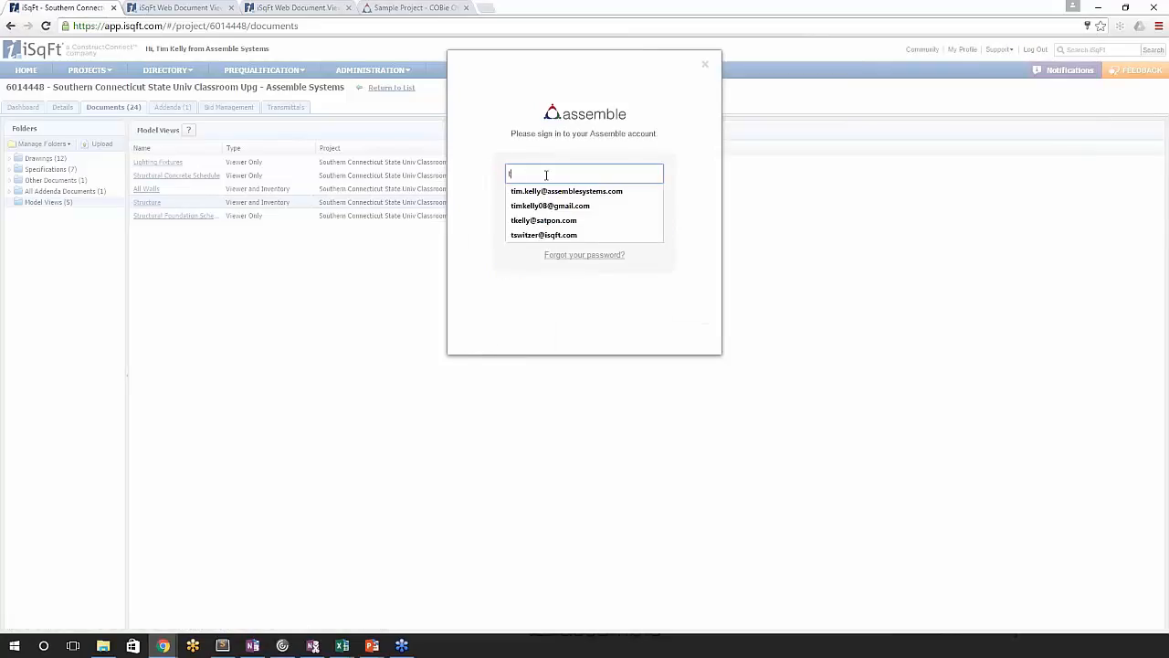
key("Down")
key("Down")
key("Down")
key("Down")
key("Return")
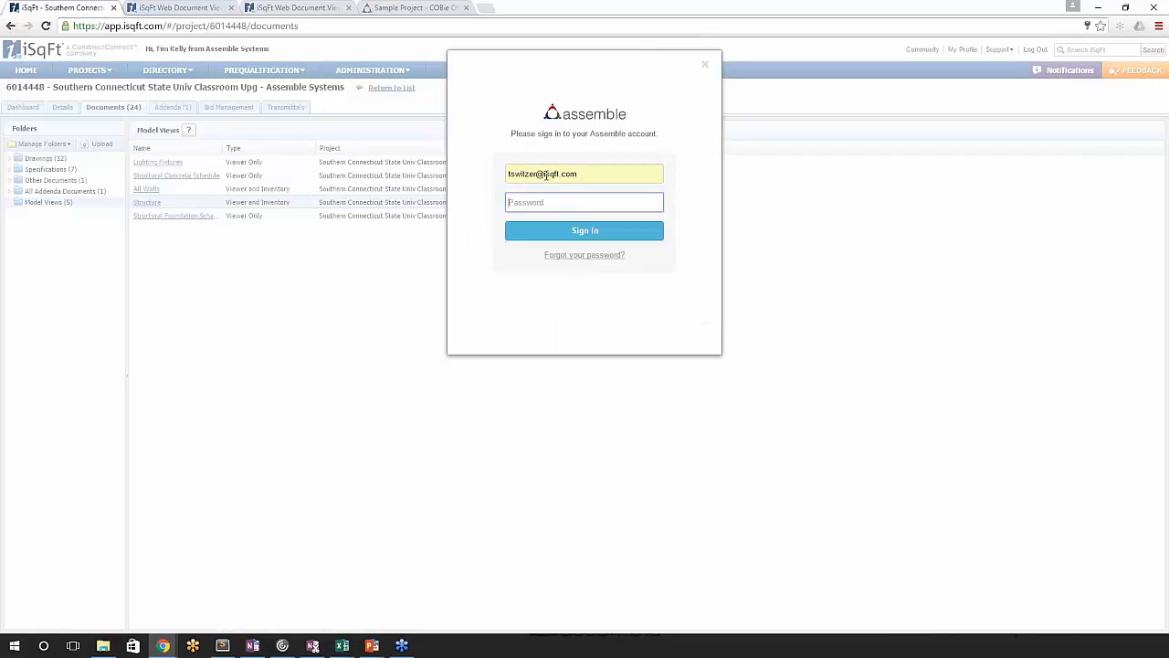
left_click(543, 203)
type("p••••••")
key("Return")
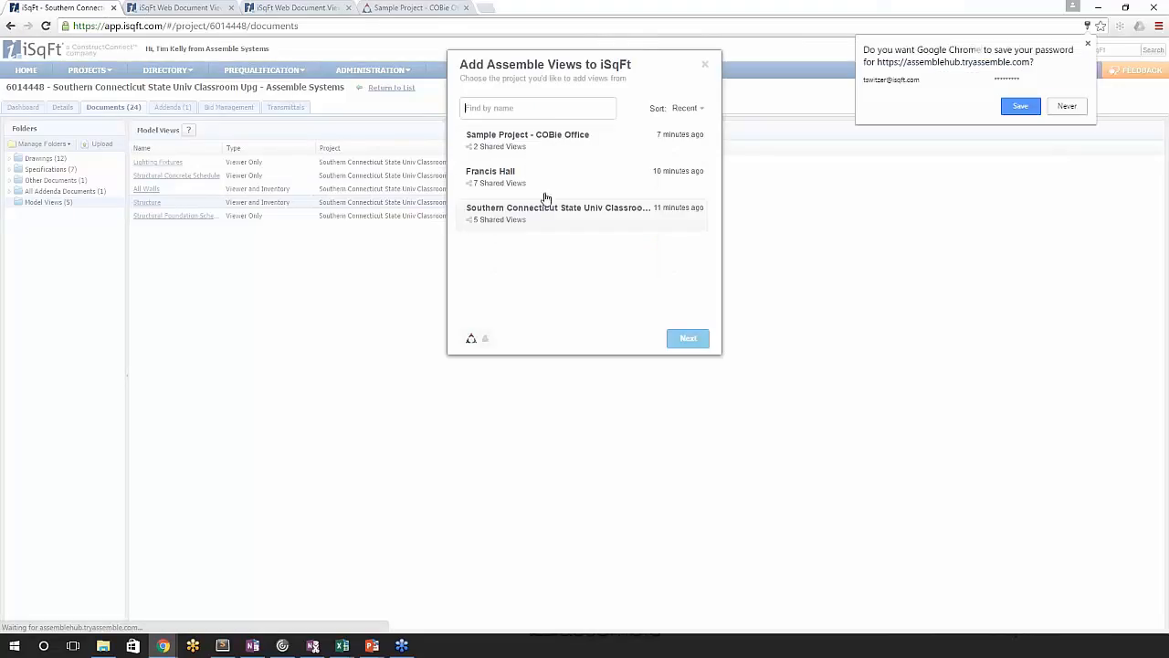
- Add the All Models - Whole Project view from Sample Project - COBie Office to the iSqFt model views
left_click(509, 145)
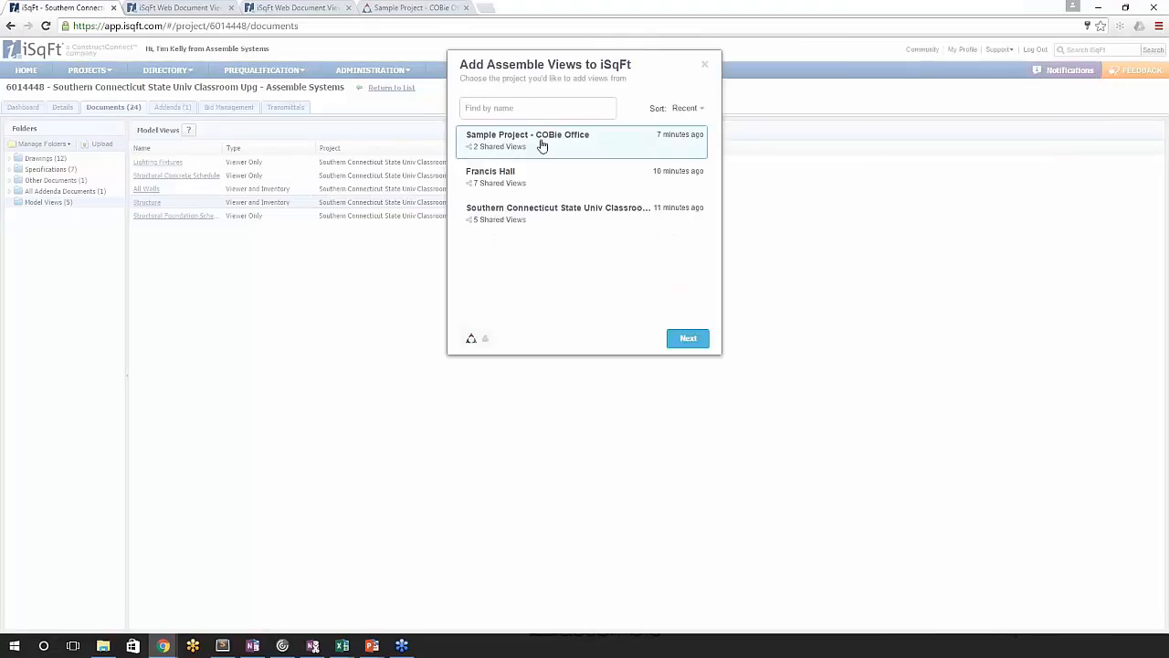
left_click(688, 338)
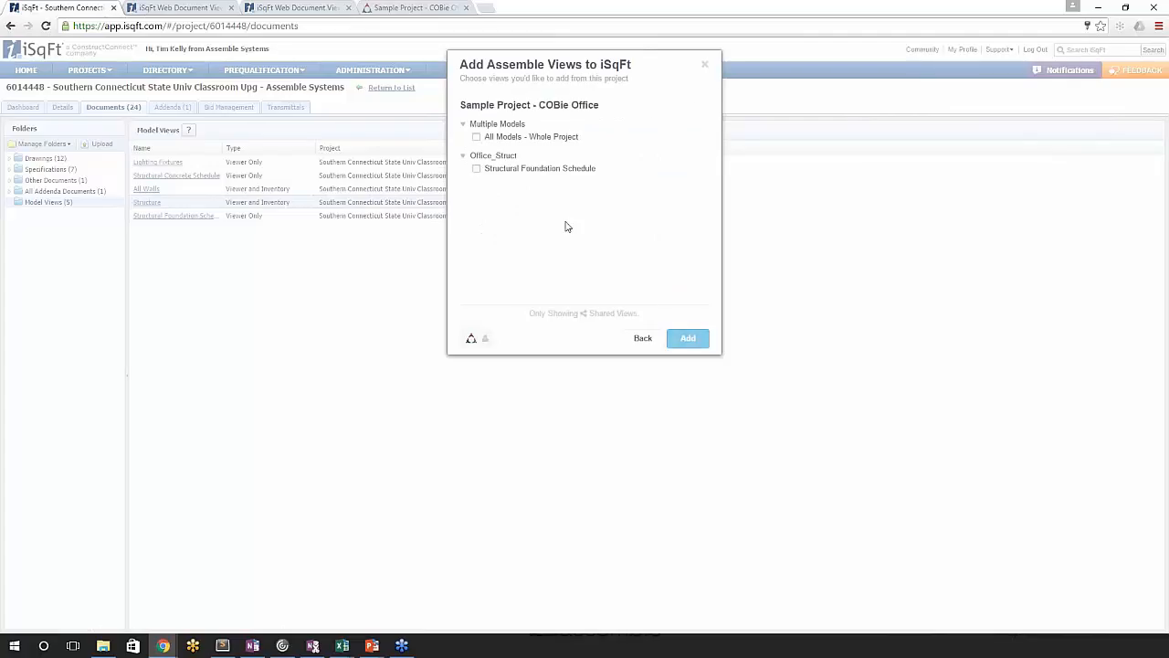
left_click(528, 137)
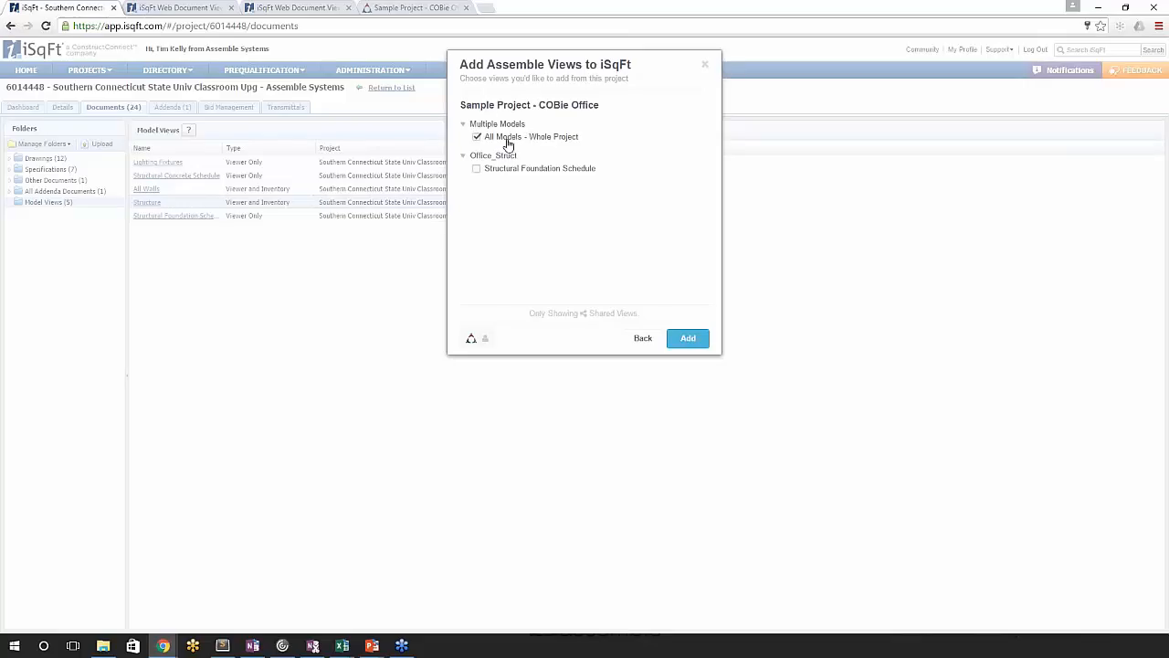
left_click(687, 338)
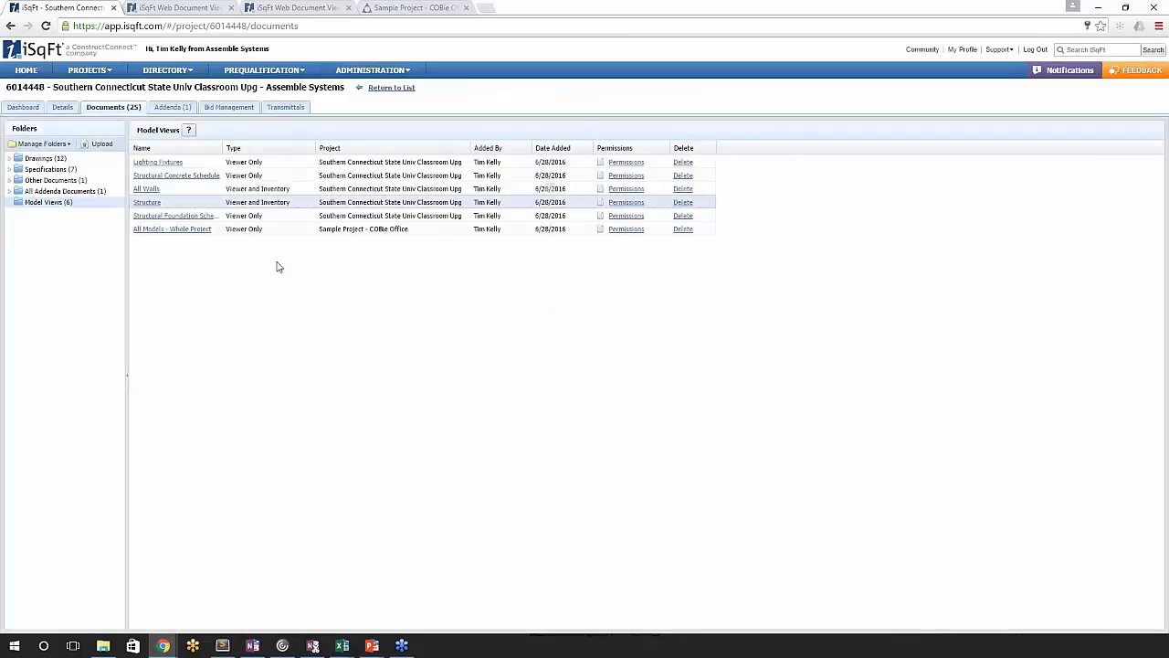
- Open the All Models - Whole Project view in the iSqFt document viewer and examine the piping and structure inside the building
left_click(187, 229)
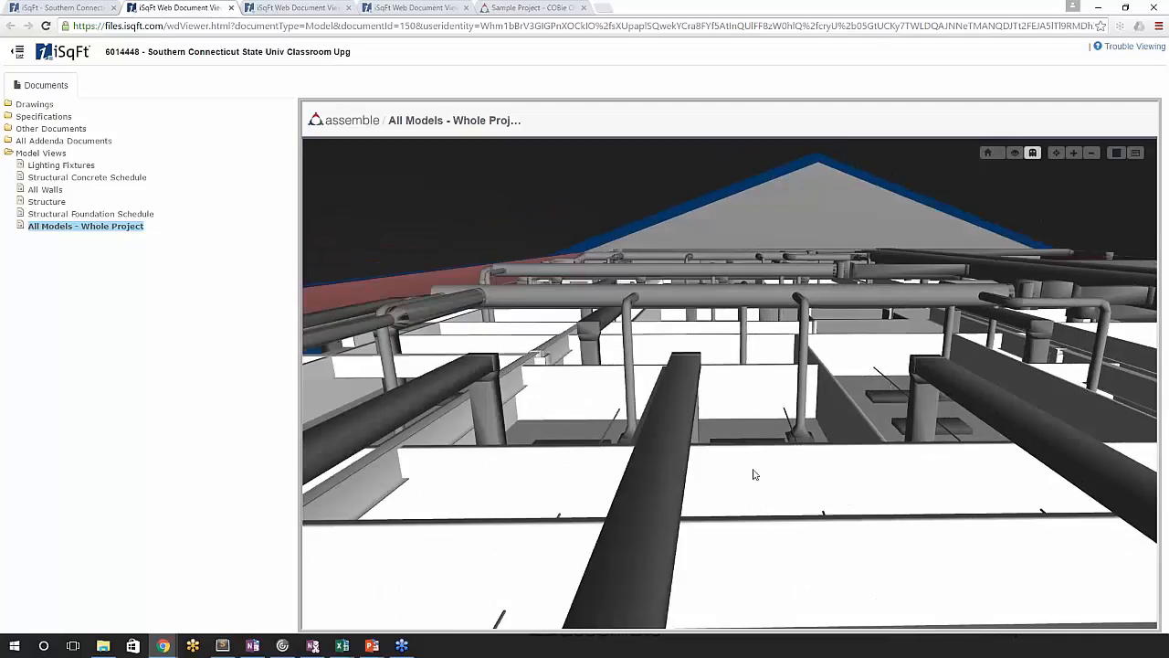
left_click(756, 474)
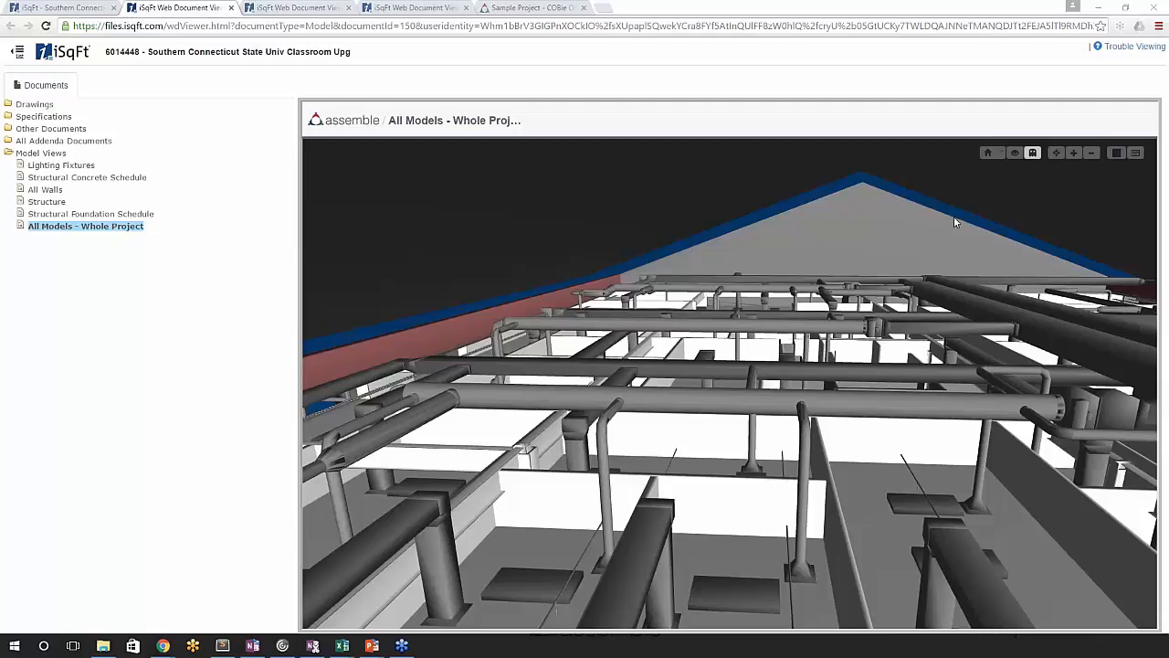
left_click_drag(888, 301, 891, 245)
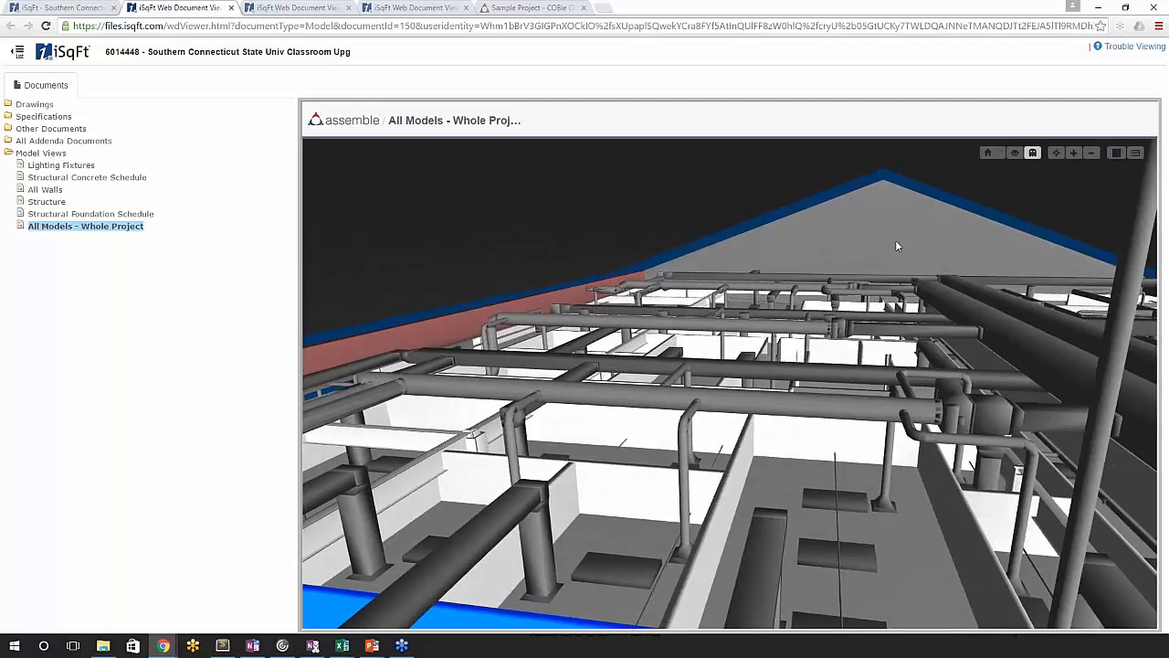
scroll(922, 238, "up", 5)
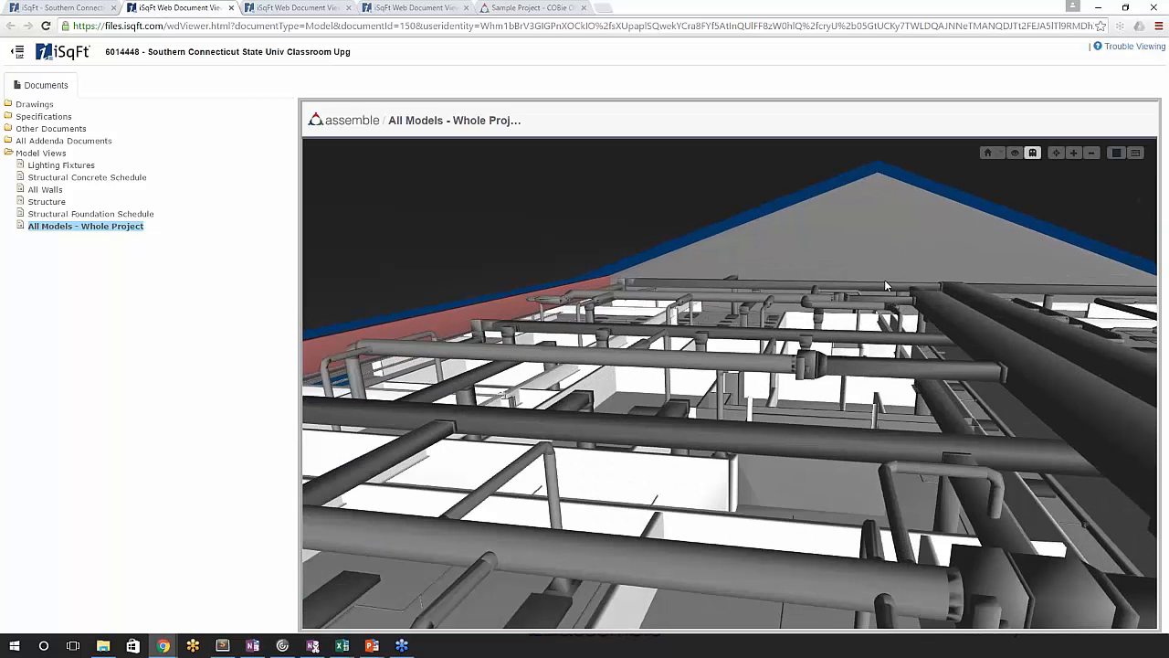
middle_click_drag(884, 281, 836, 278)
middle_click_drag(836, 278, 783, 282)
middle_click_drag(906, 281, 694, 280)
- Review the viewer's keyboard and mouse controls, including the walk and turn commands, and close the list
left_click(1137, 152)
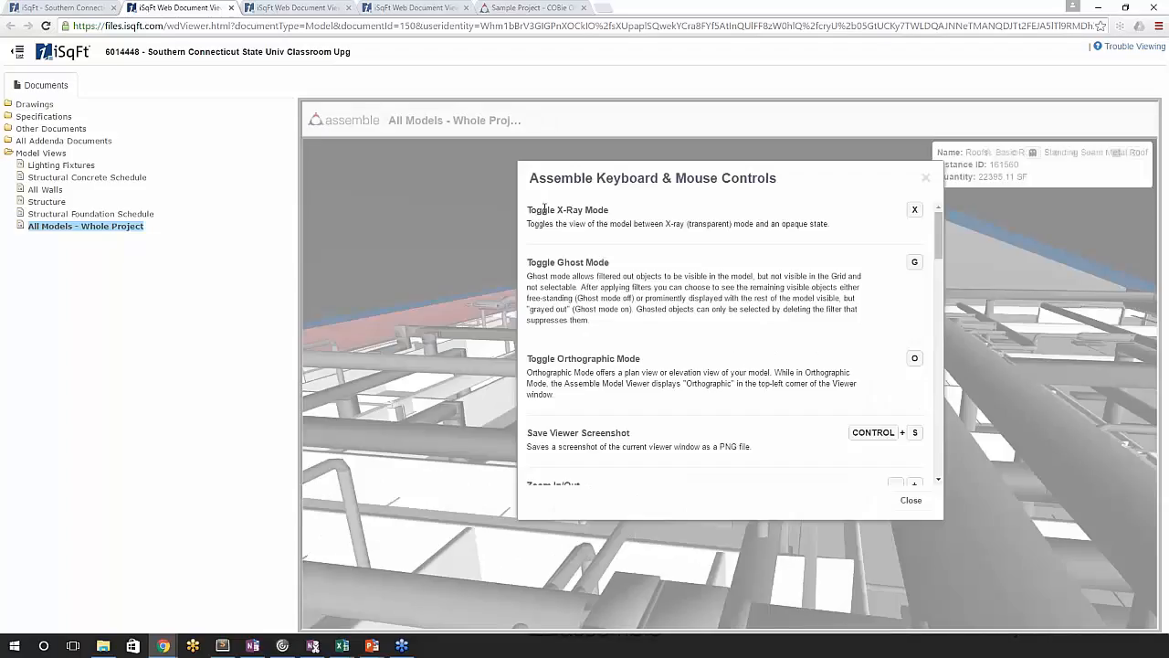
scroll(581, 263, "down", 1)
left_click_drag(944, 242, 932, 385)
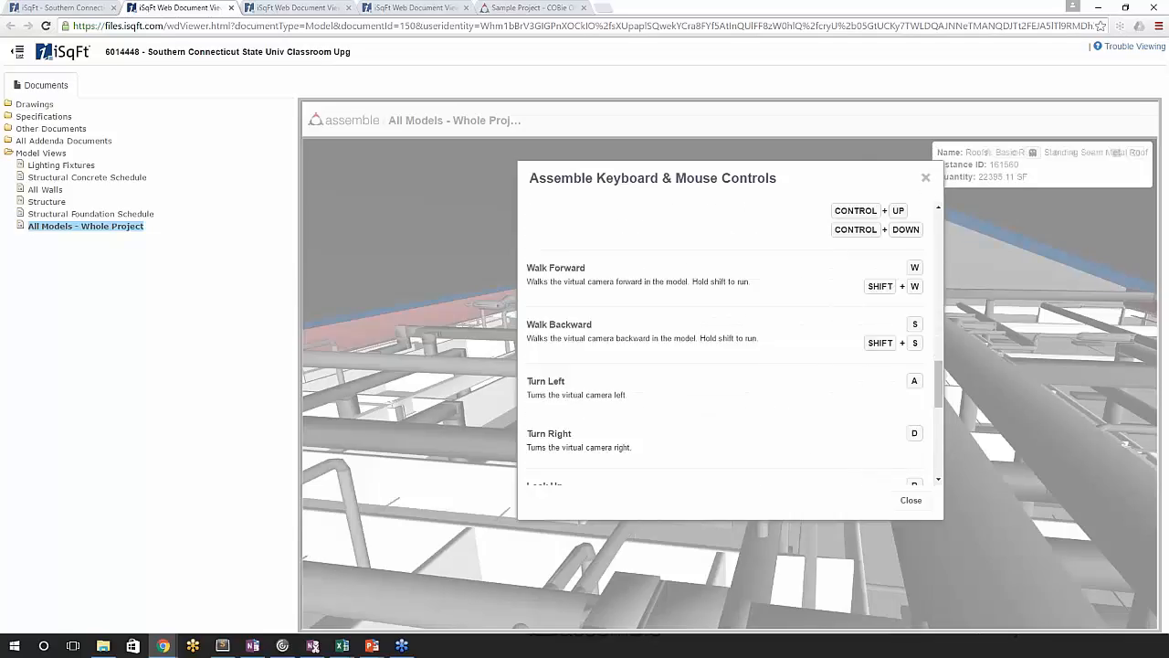
left_click(926, 178)
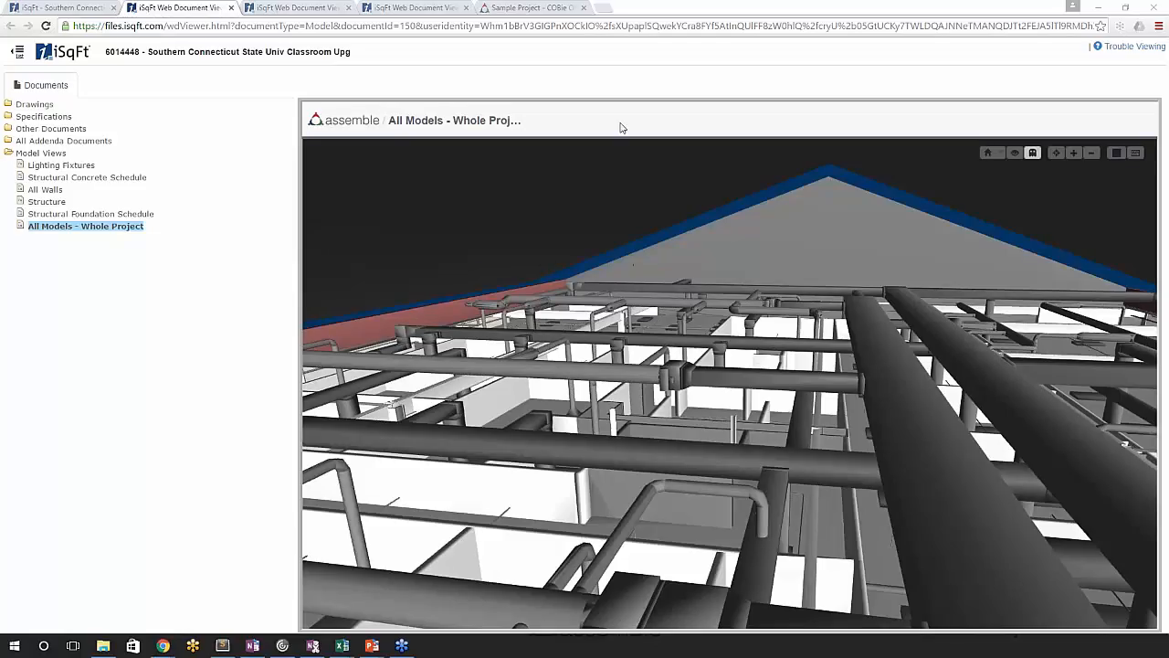
- Switch to the Sample Project - COBie Office in Assemble and open its saved All Models - Whole Project view
left_click(515, 7)
left_click(1118, 111)
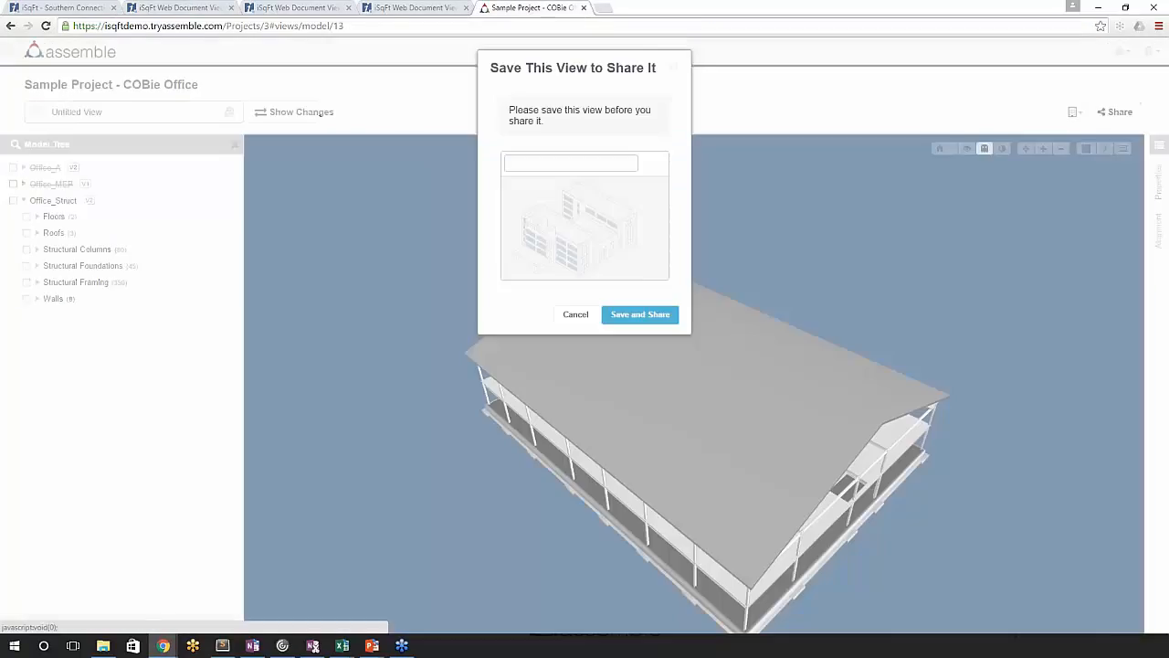
left_click(573, 313)
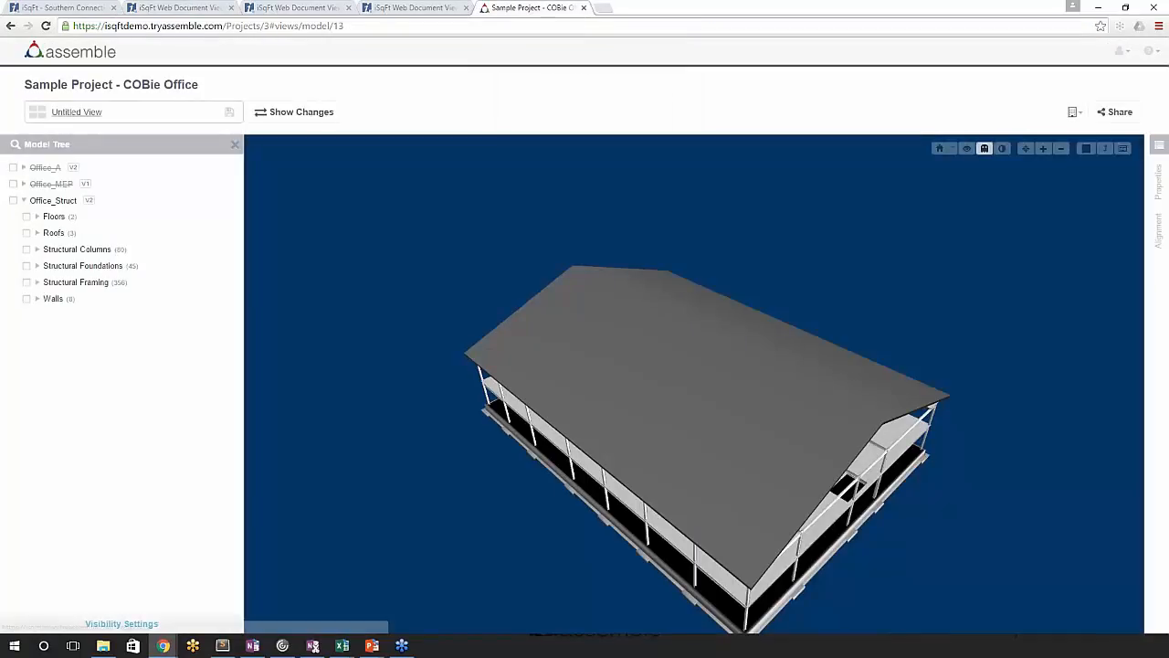
left_click(136, 113)
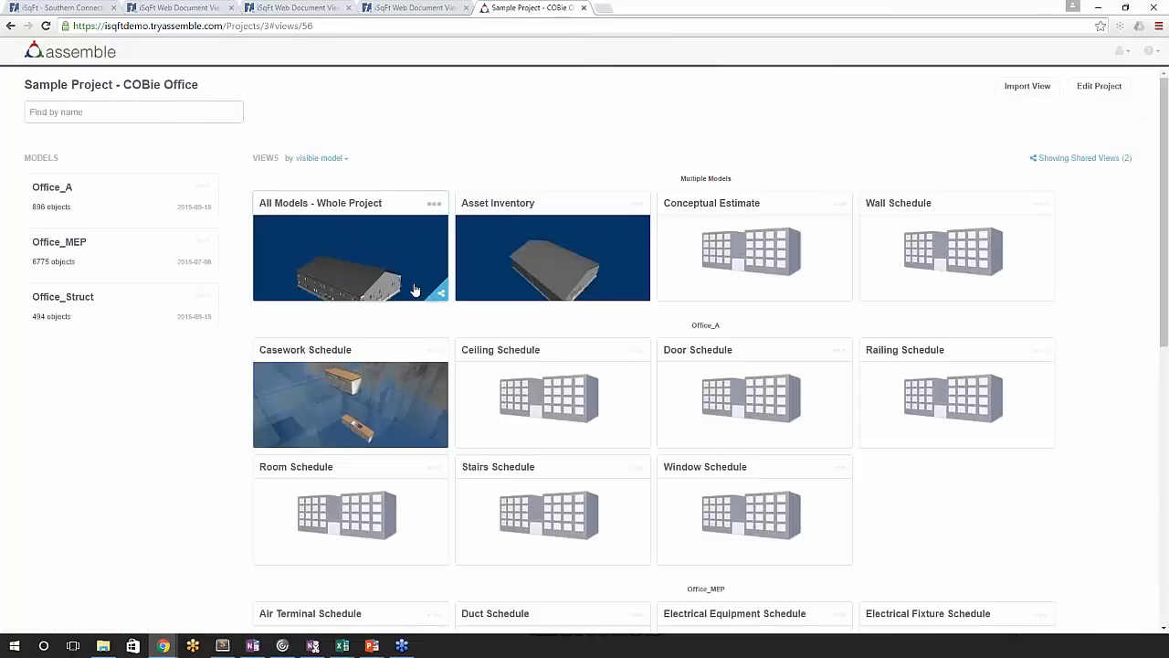
left_click(444, 283)
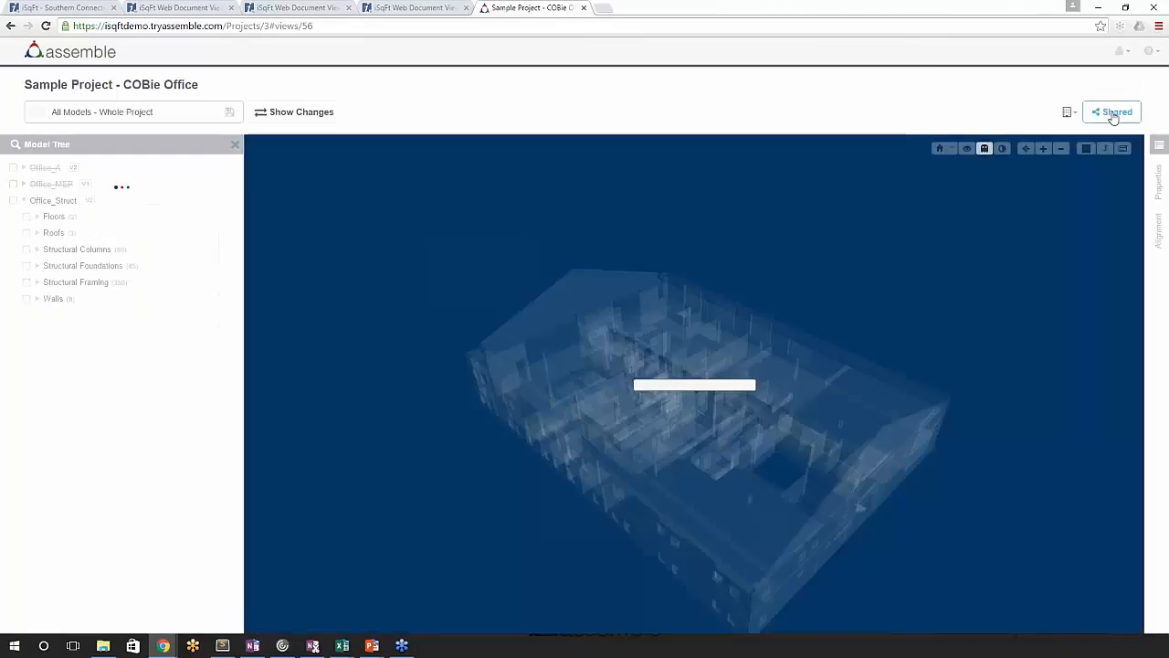
- Compare the Viewer Only and Viewer and Inventory sharing options, leave without saving, and switch back to the iSqFt project documents
left_click(1115, 112)
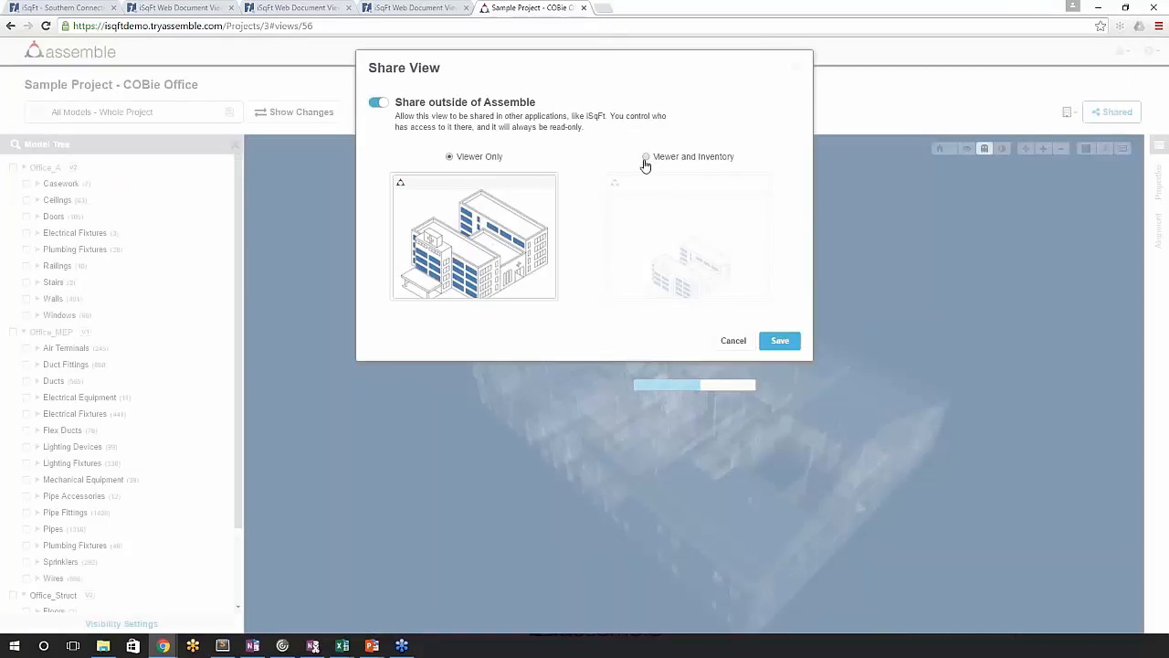
left_click(681, 162)
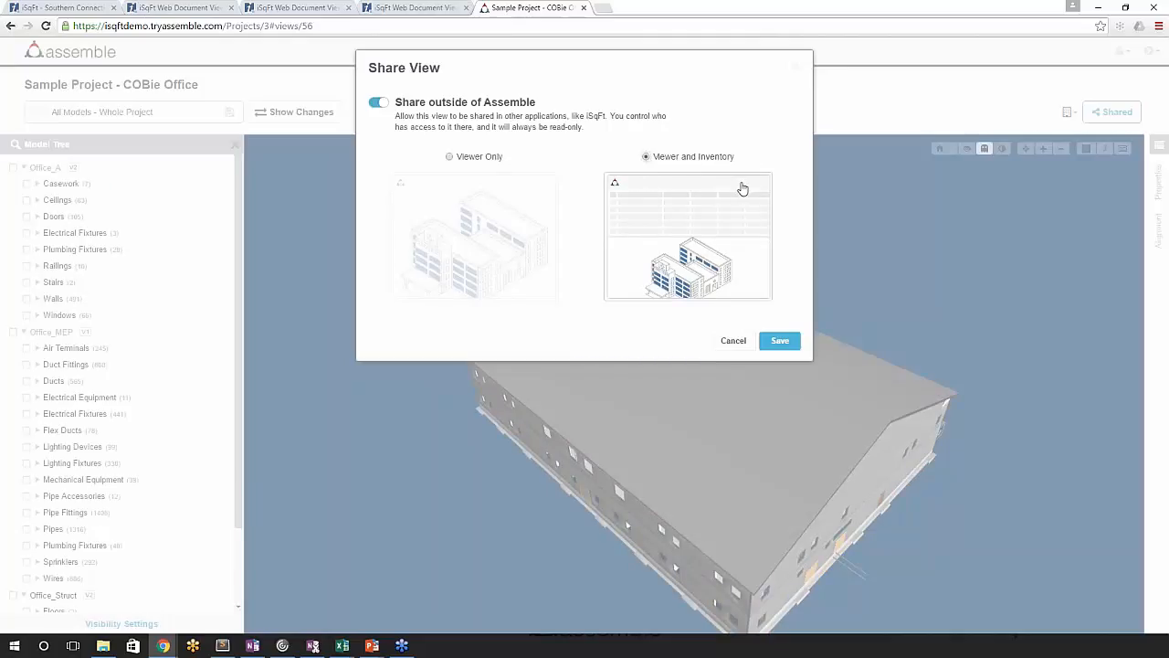
left_click(452, 158)
left_click(731, 341)
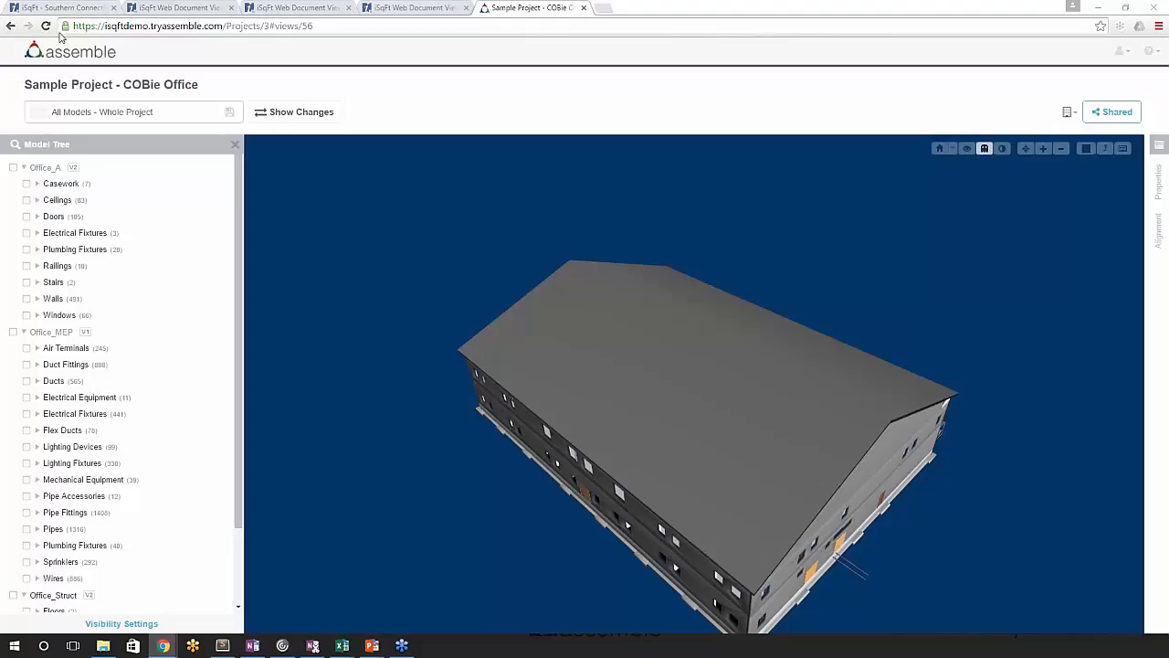
left_click(76, 9)
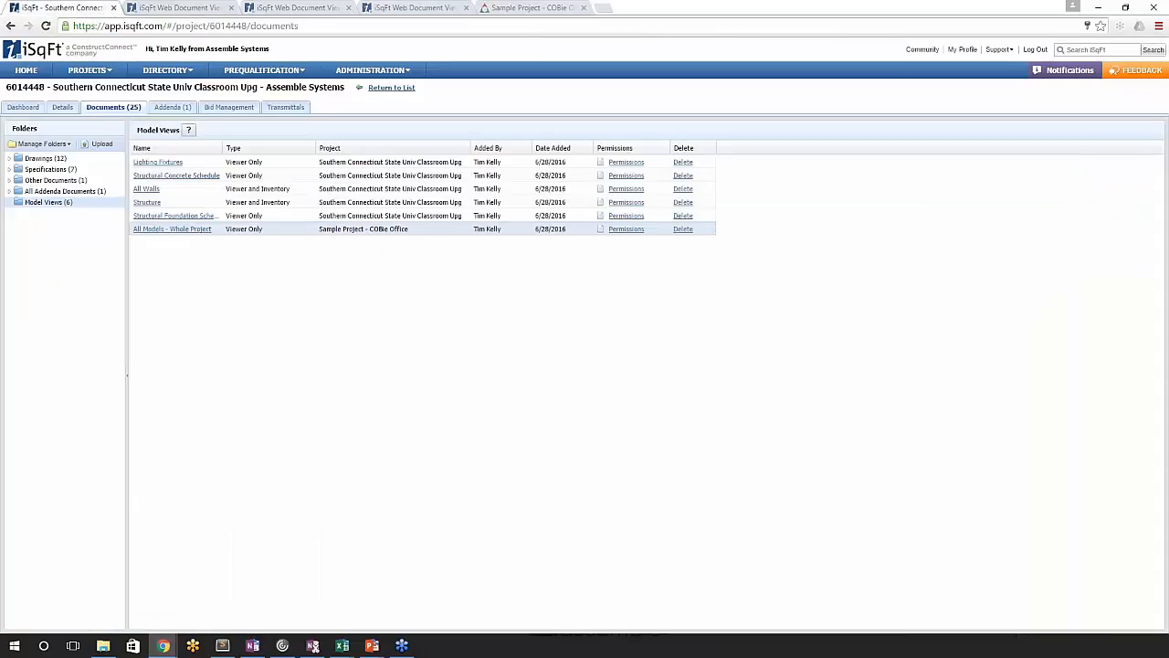
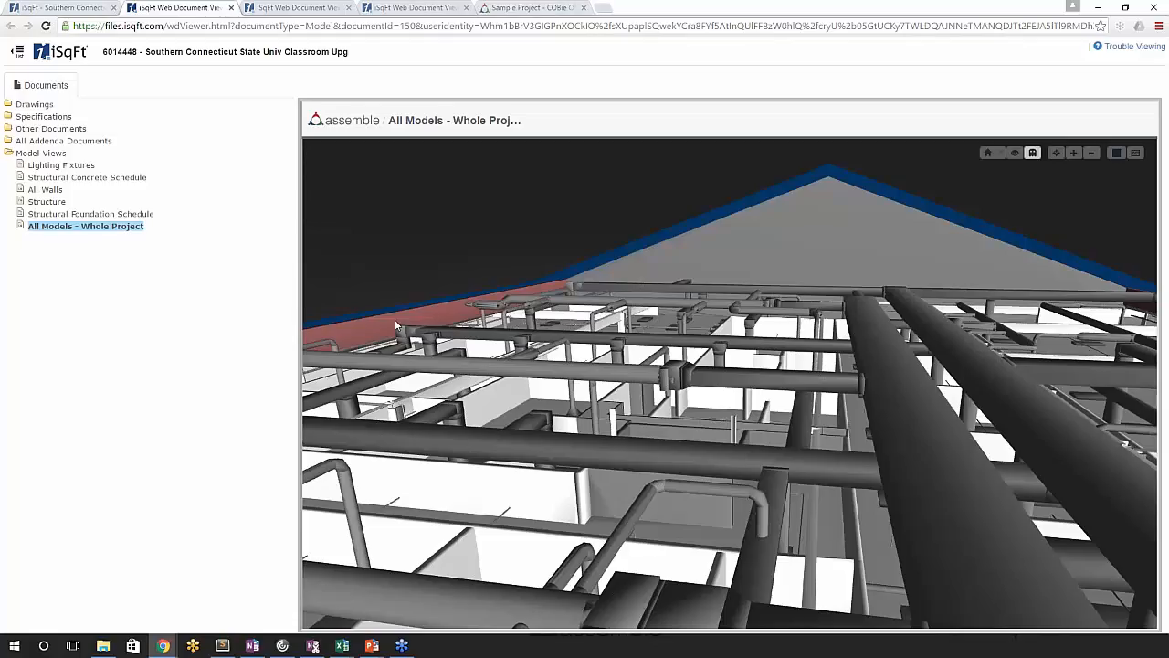
- Switch to the Assemble project, leave the sharing settings without saving, and show the Horizontal Grid and Viewer layout
left_click(548, 8)
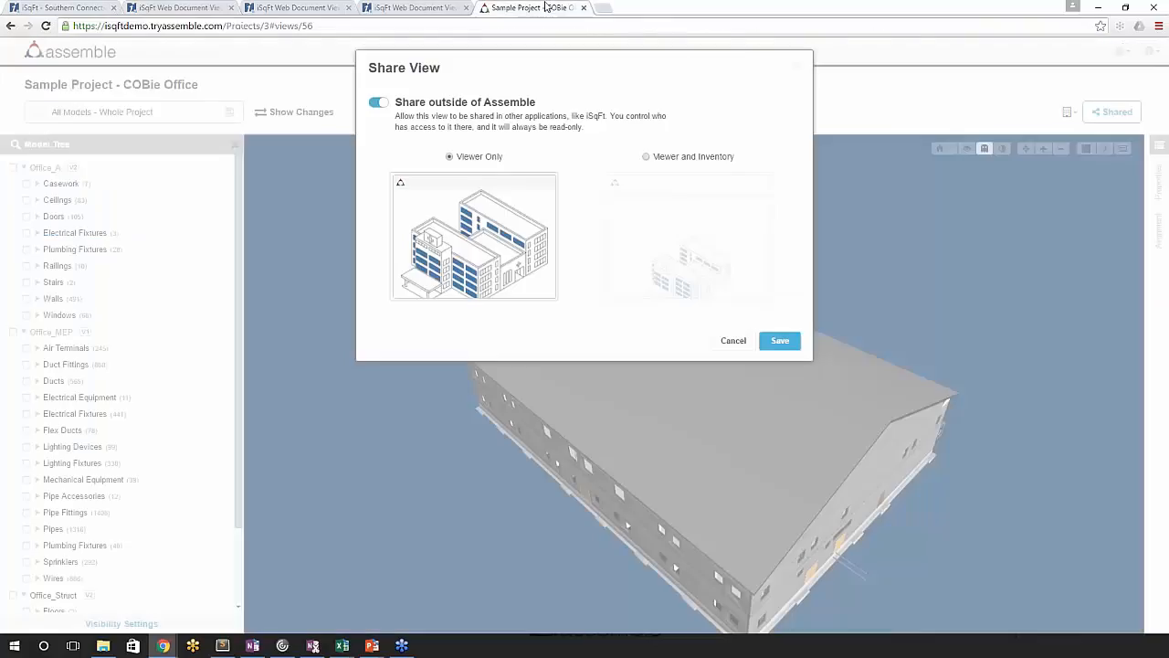
left_click(734, 340)
left_click_drag(666, 342, 685, 465)
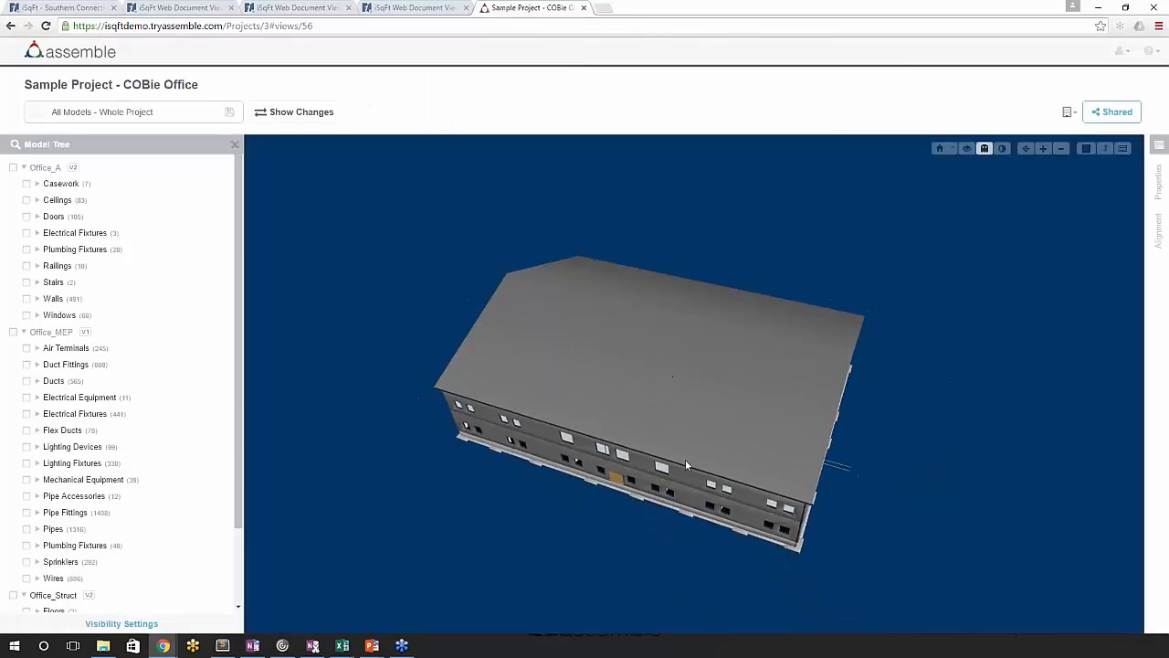
left_click(1069, 112)
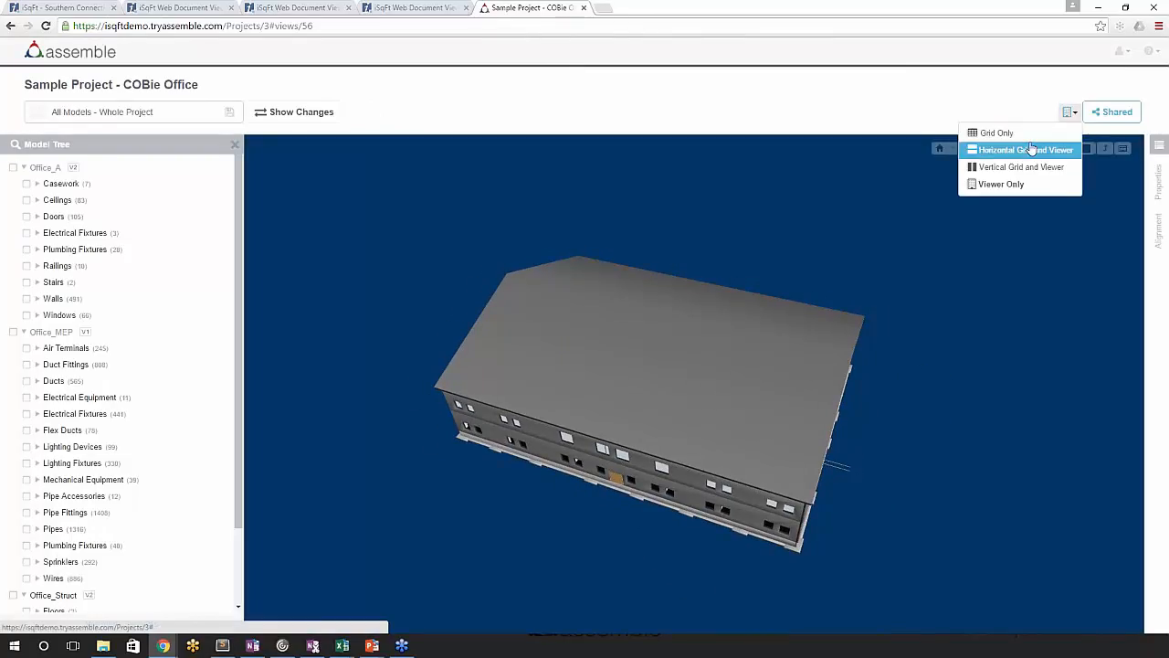
left_click(1011, 152)
left_click_drag(658, 463, 623, 443)
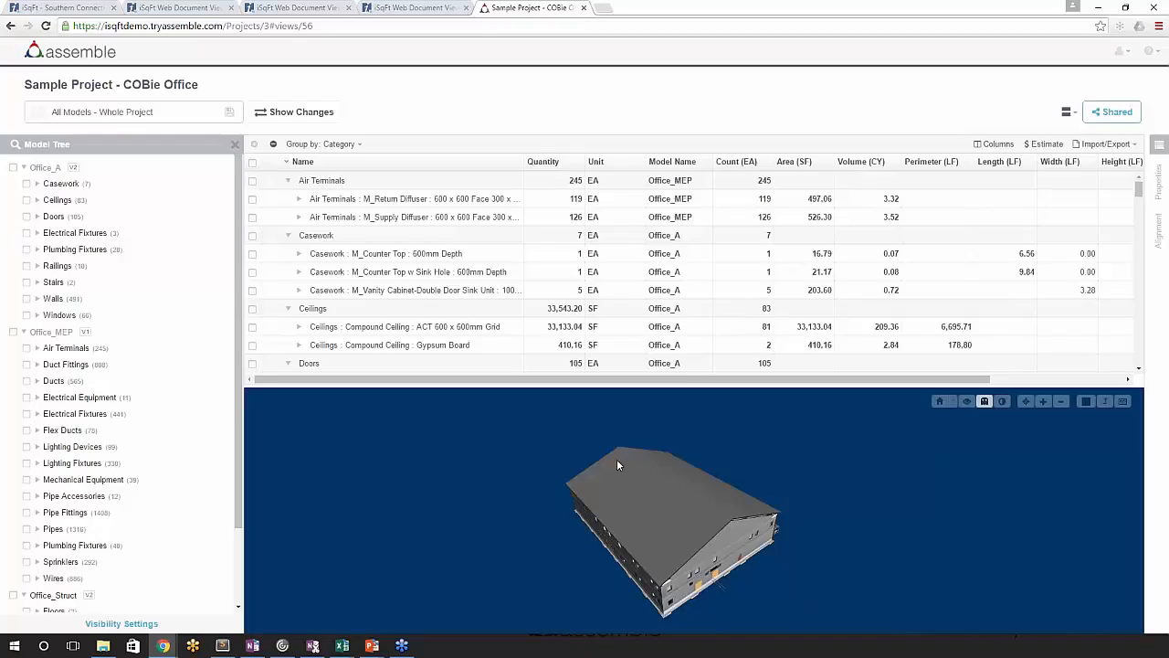
- Select the building's standing seam metal roof in the model and examine its entry in the inventory grid
mouse_move(617, 464)
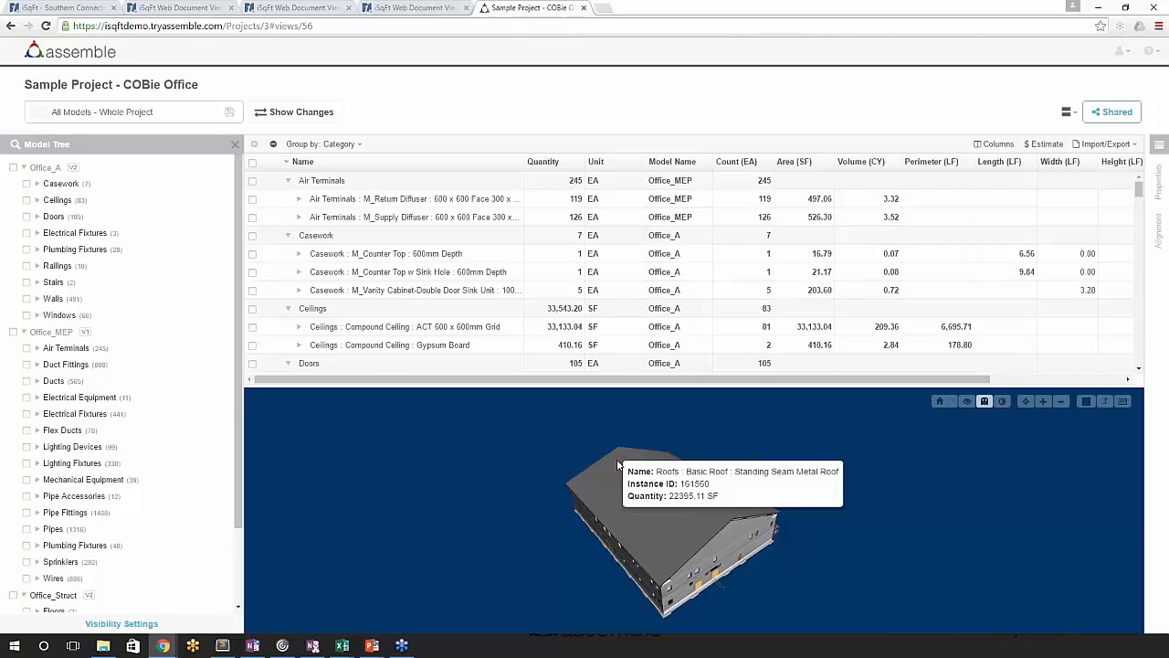
left_click(660, 525)
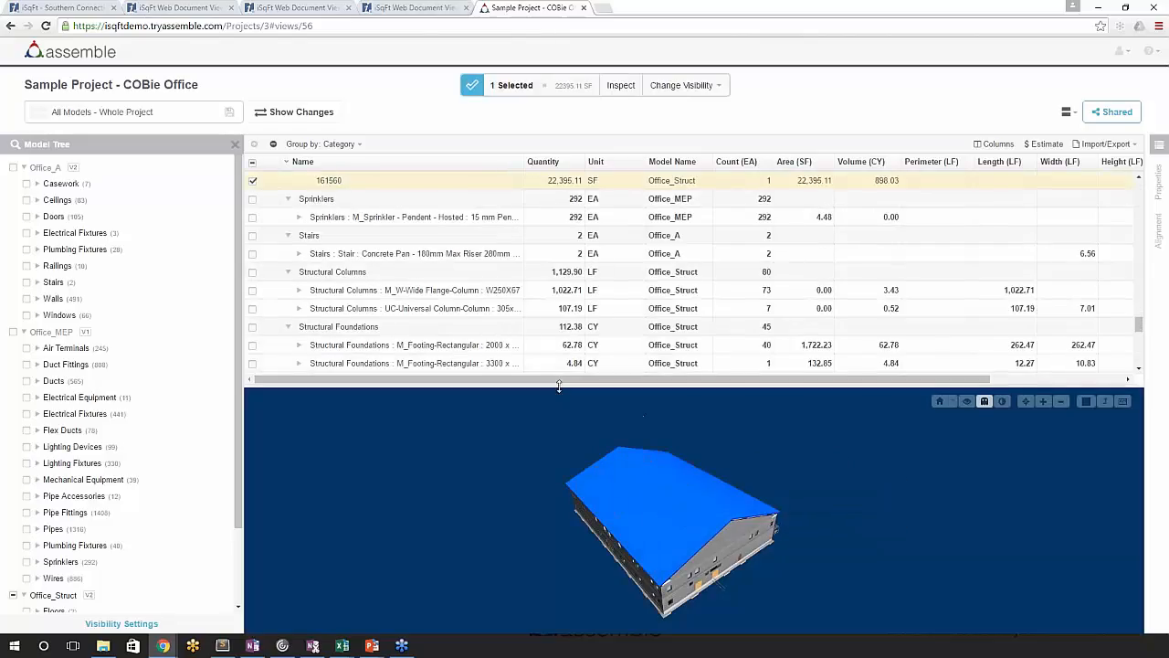
left_click_drag(560, 384, 561, 346)
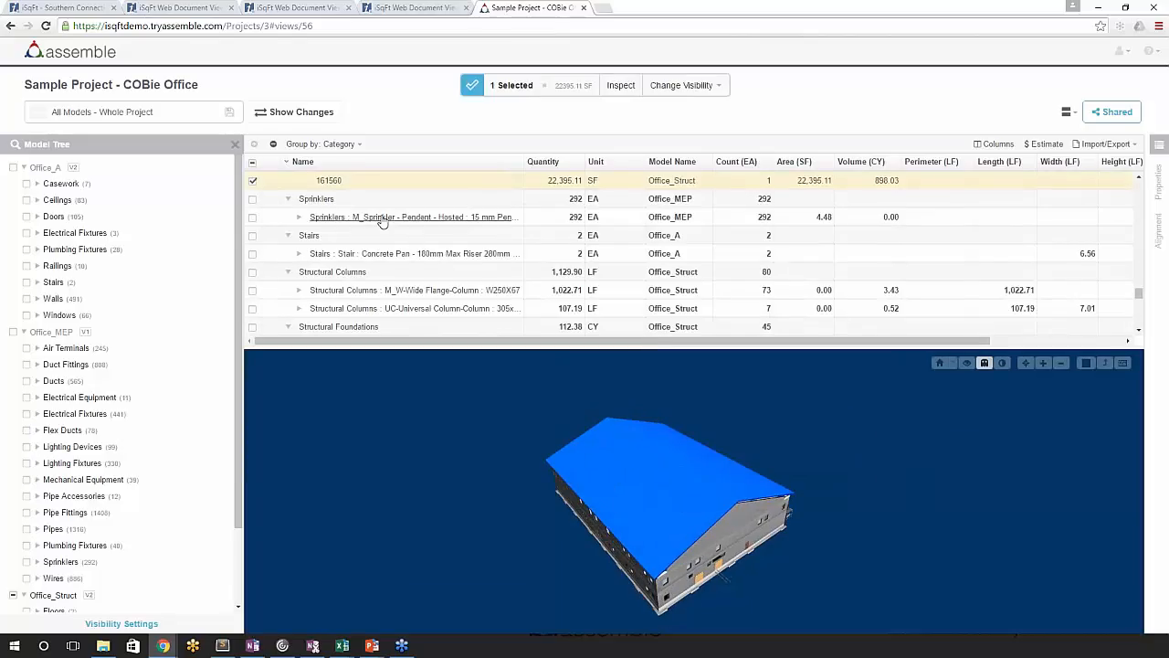
left_click(1161, 188)
left_click_drag(676, 493, 566, 561)
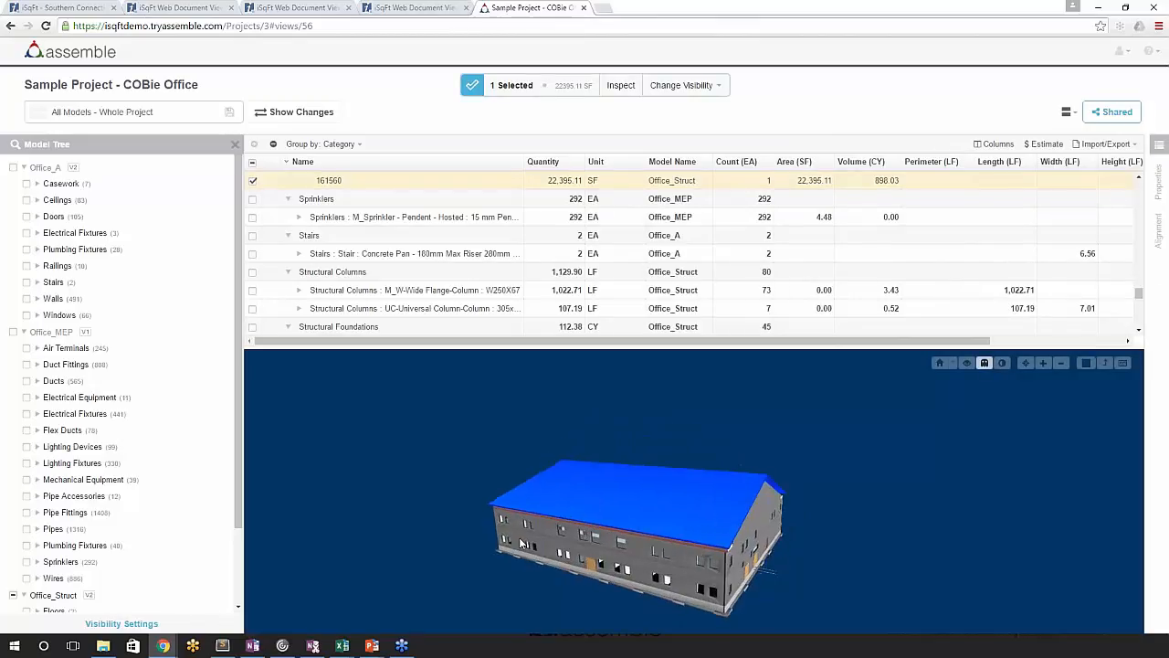
- Collapse and select the Railings category in the inventory, deselect the roof, and look through the visibility options
scroll(285, 234, "up", 3)
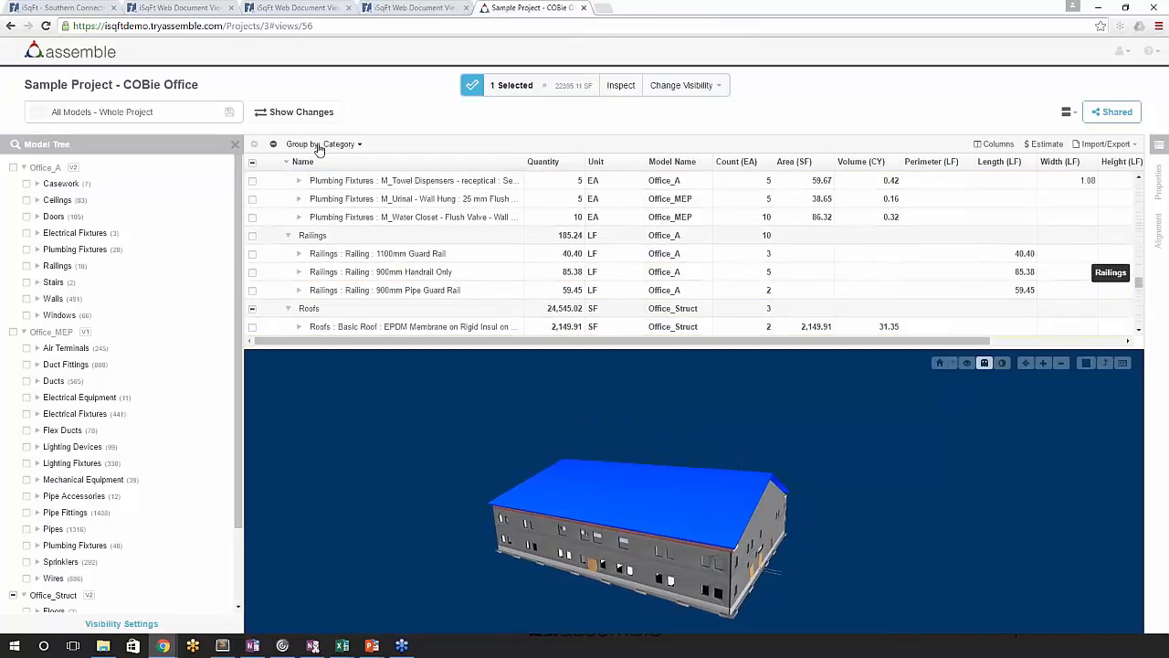
left_click(286, 235)
left_click(253, 235)
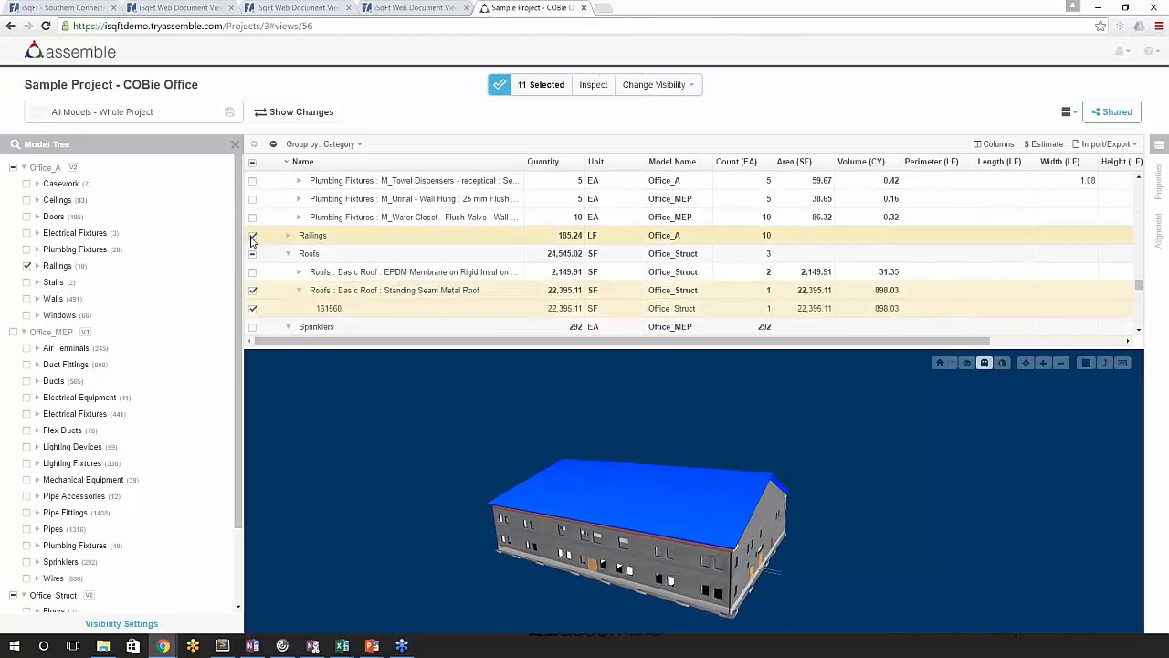
left_click(253, 256)
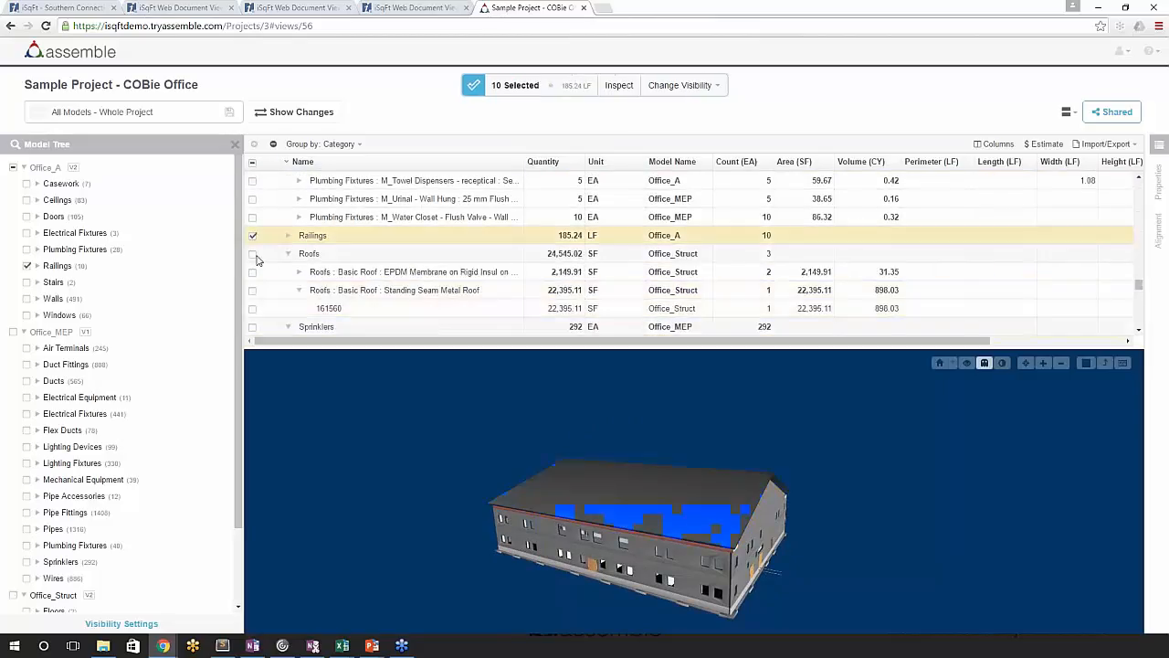
left_click(680, 85)
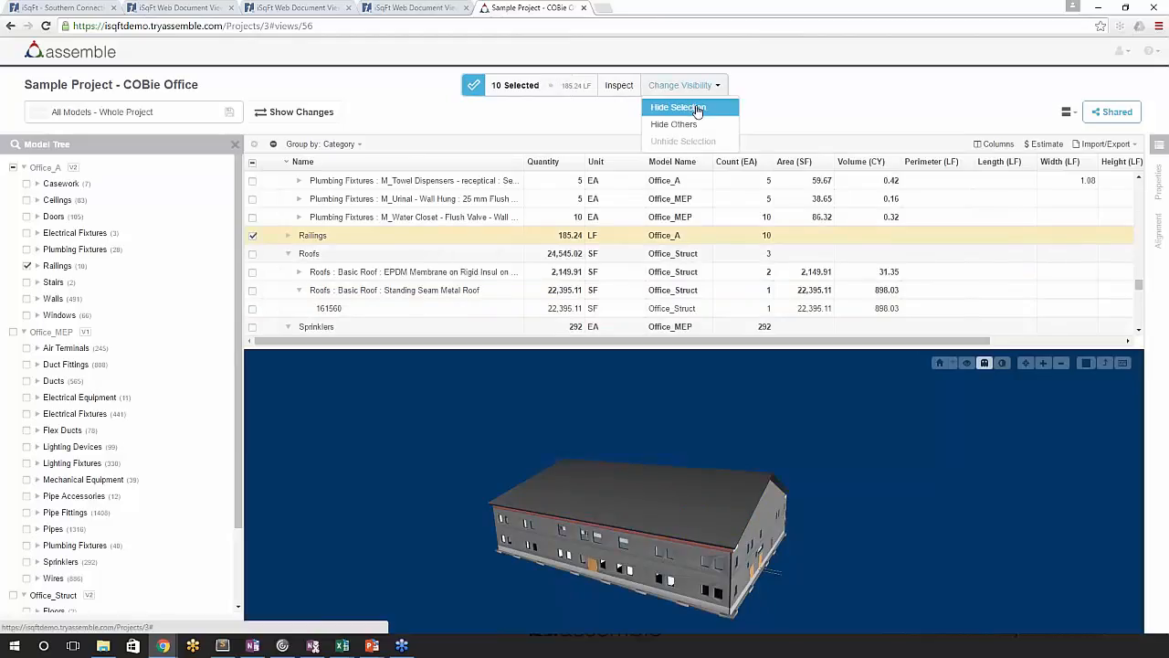
left_click(677, 107)
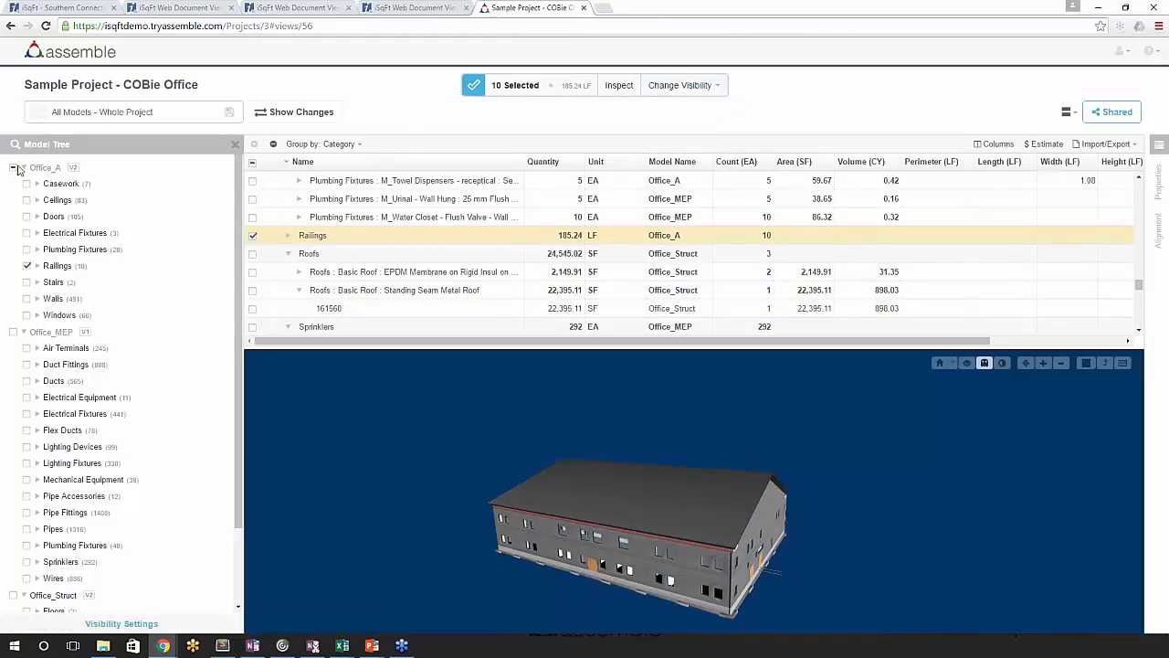
- Collapse Office_A and Office_MEP in the model tree, enlarge the inventory grid slightly, and clear the railings selection
left_click(23, 168)
left_click(23, 183)
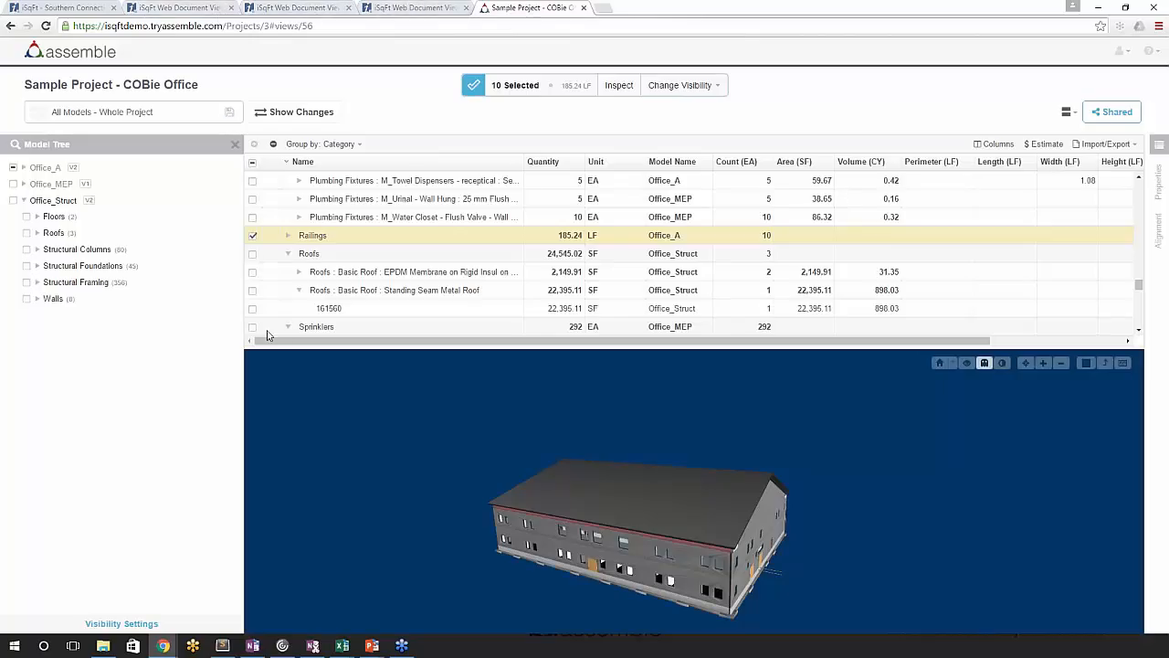
scroll(334, 274, "up", 1)
scroll(1110, 261, "up", 6)
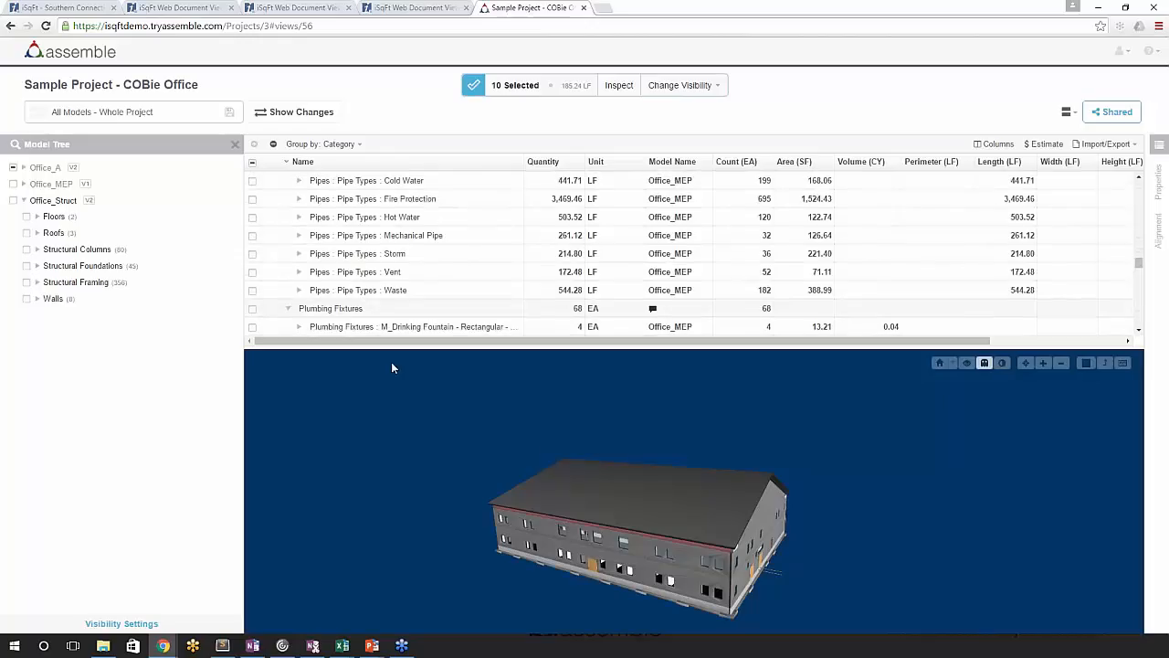
left_click_drag(393, 344, 392, 387)
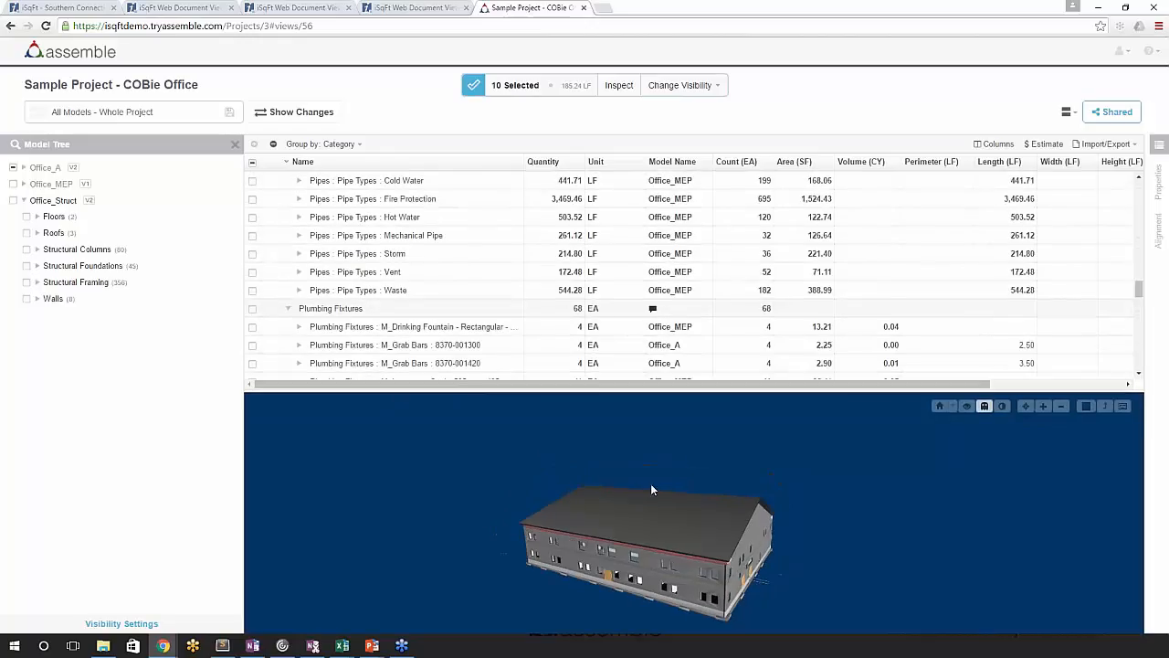
left_click_drag(692, 470, 669, 485)
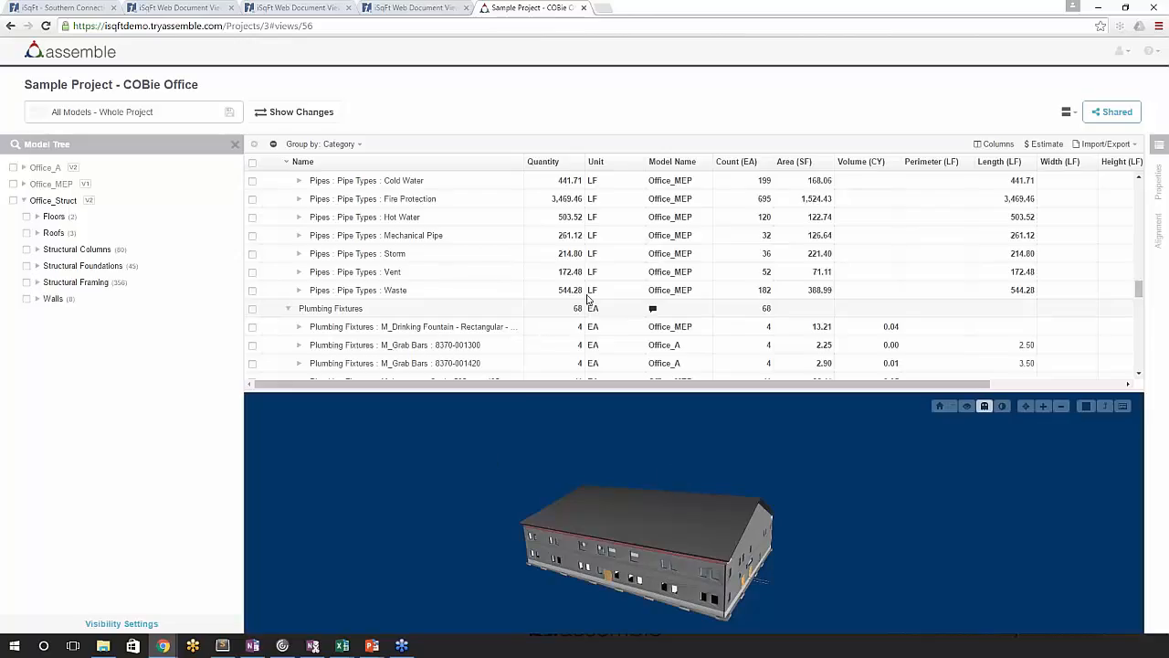
- Hide the Office_MEP and Office_Struct models so that only Office_A stays in the inventory and viewer
scroll(649, 292, "up", 1)
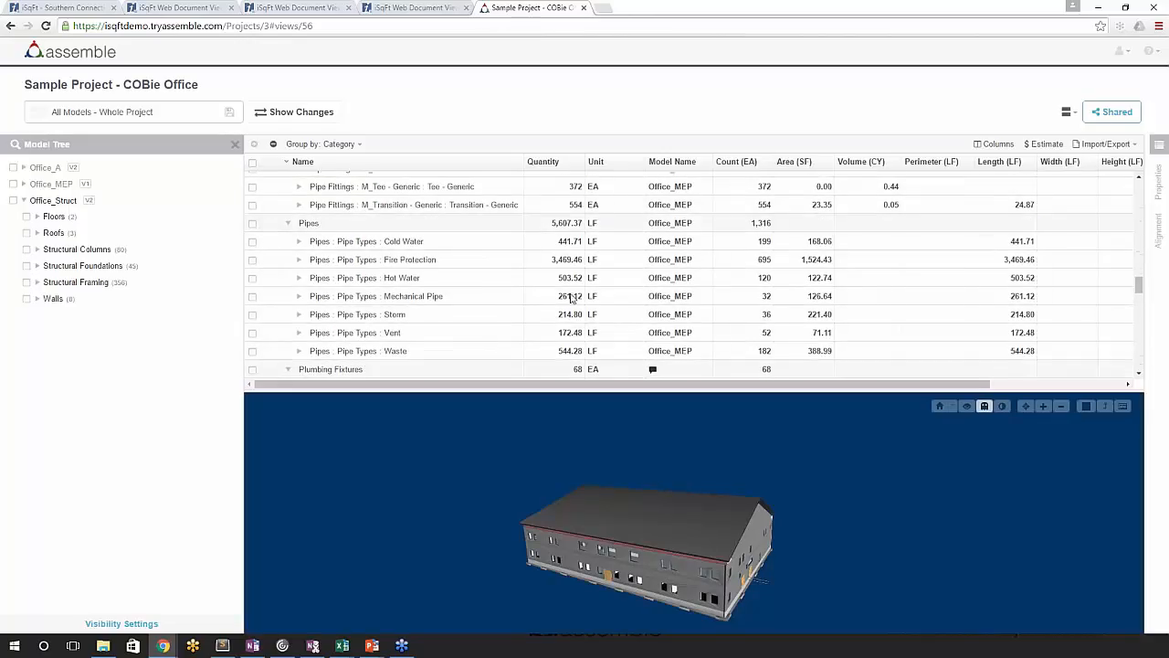
scroll(1139, 286, "up", 1)
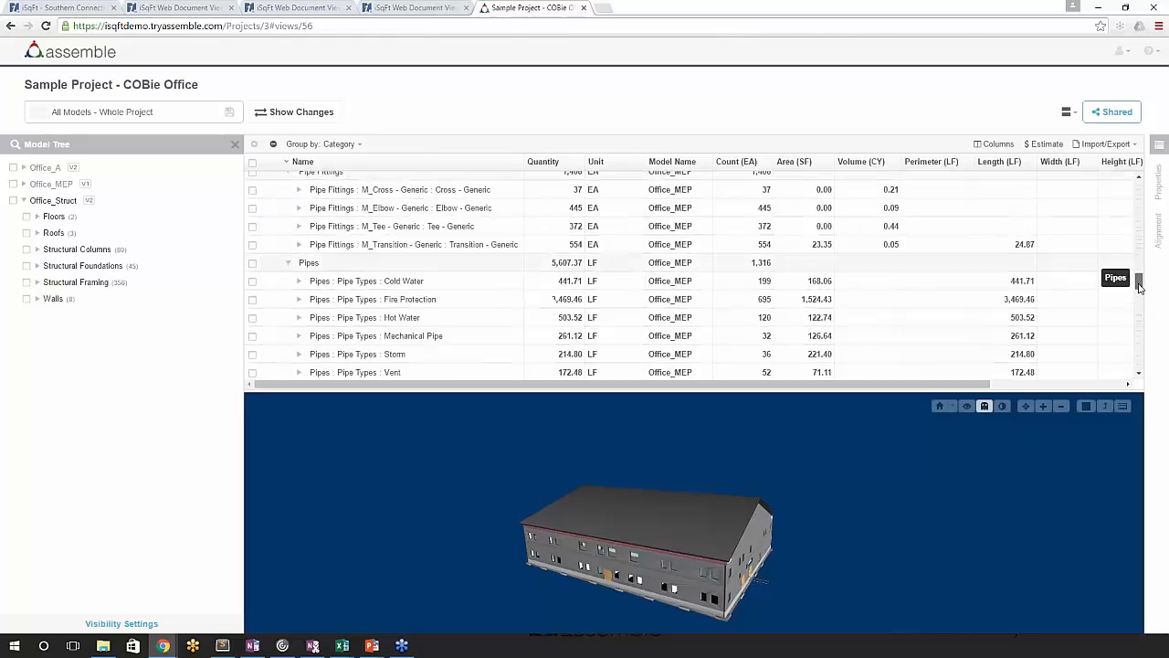
left_click_drag(1139, 286, 1139, 189)
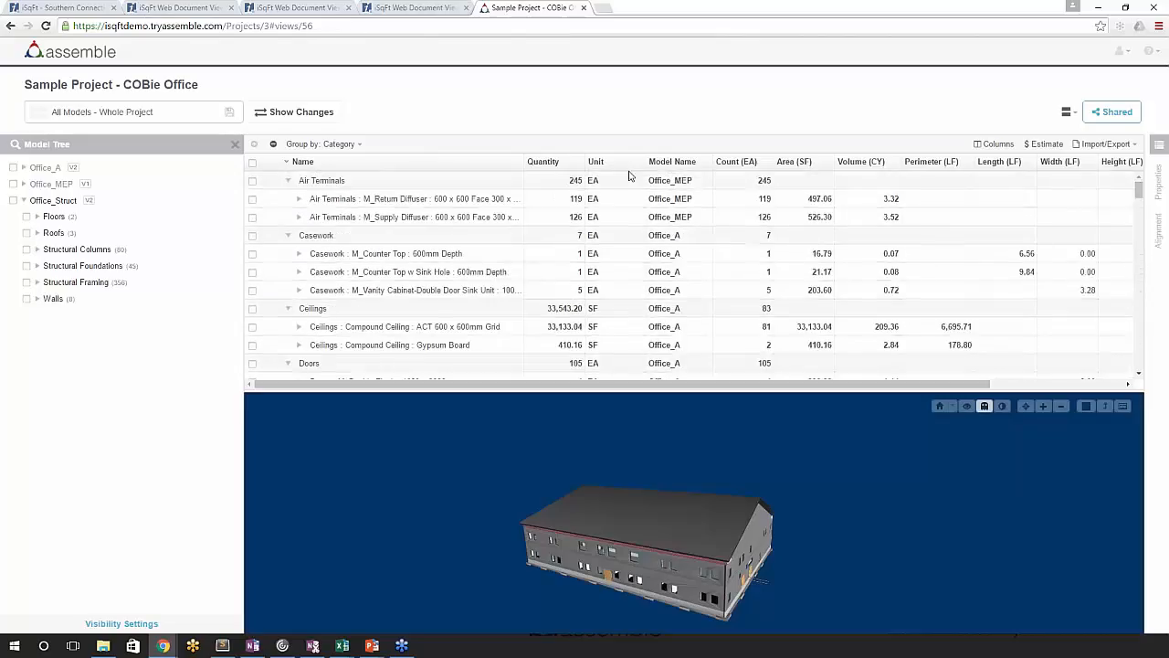
left_click(13, 183)
left_click(12, 200)
left_click(628, 85)
left_click(661, 110)
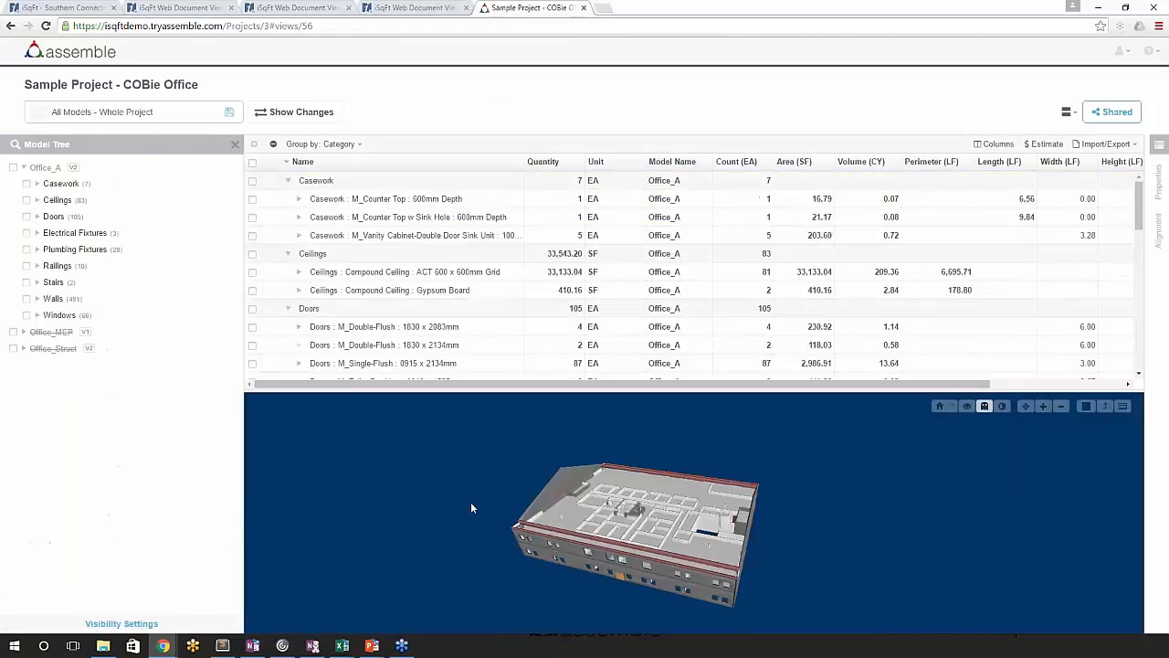
- Select two of the exposed upper-floor ceilings in turn and check their quantities in the inventory
left_click(600, 508)
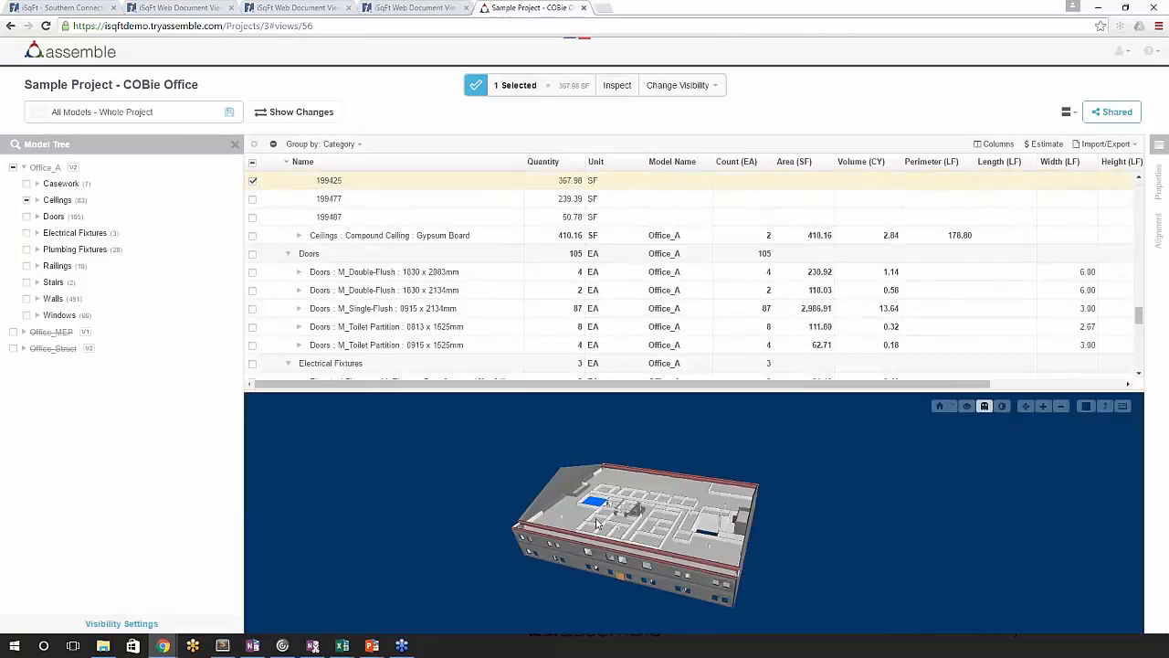
left_click(582, 521)
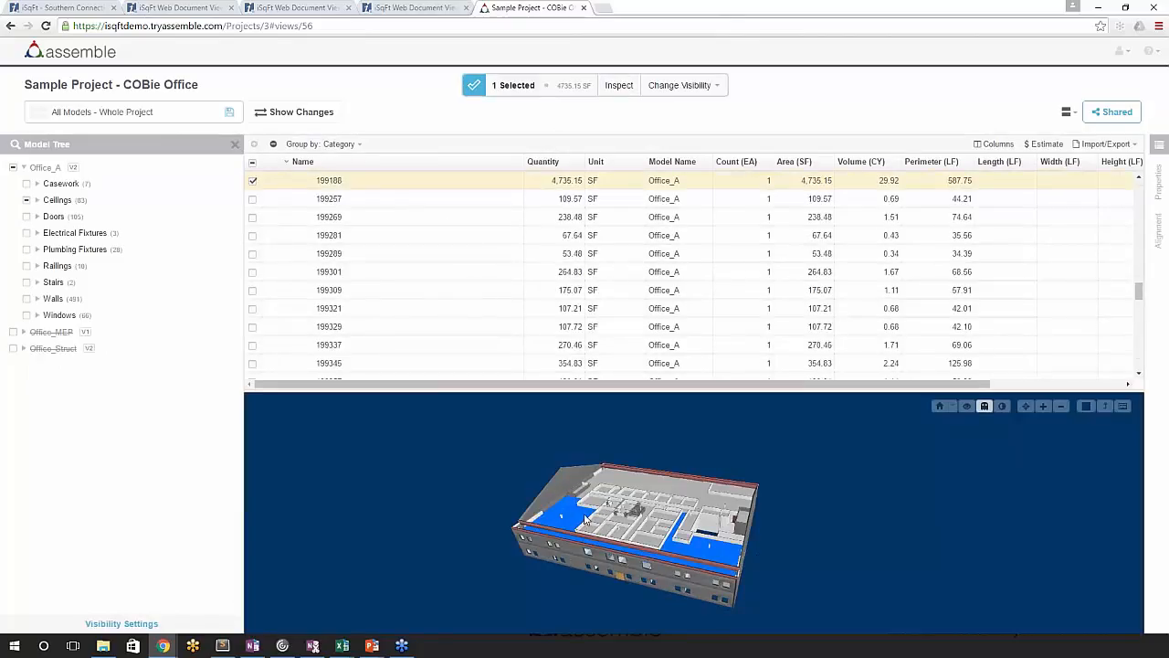
mouse_move(562, 494)
left_mouse_down()
mouse_move(560, 478)
mouse_move(581, 485)
left_mouse_up()
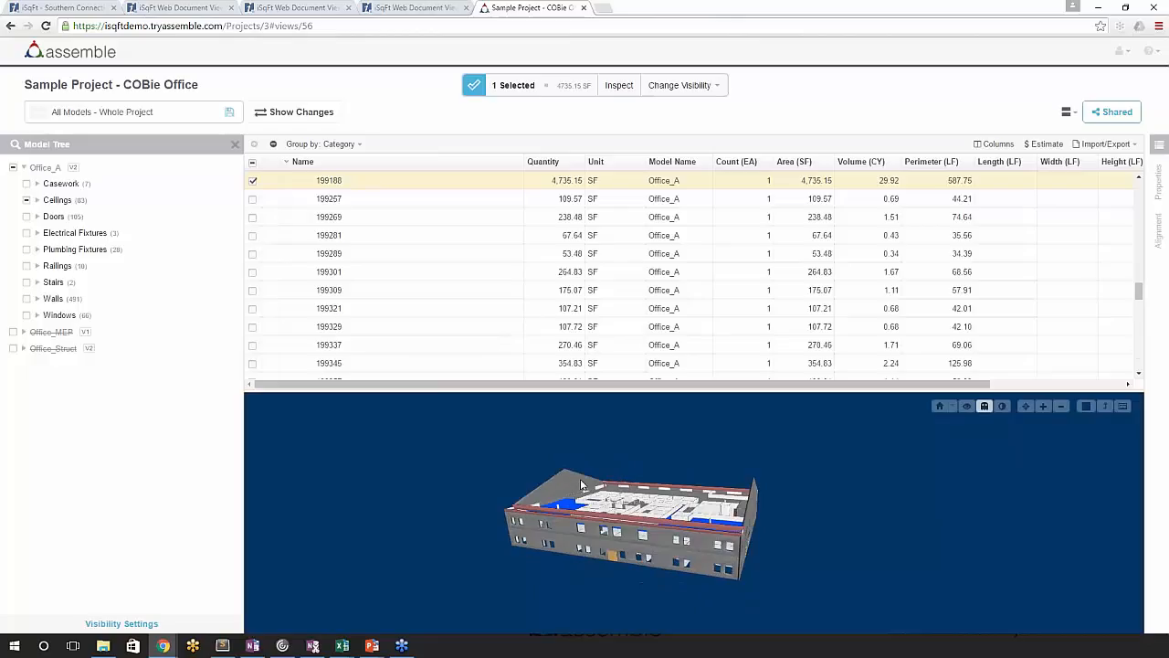
- Select three adjoining interior walls on the upper floor near the gable end
scroll(585, 483, "up", 5)
left_click_drag(618, 523, 598, 542)
left_click(586, 524)
left_click(588, 525, "ctrl")
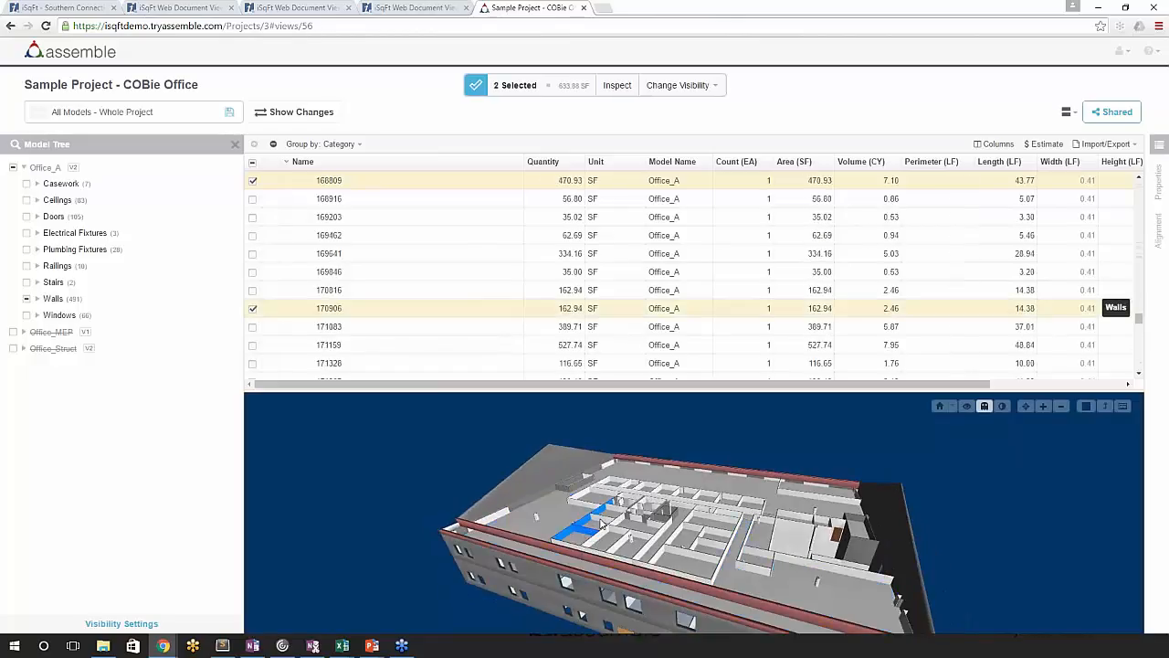
left_click(602, 525, "ctrl")
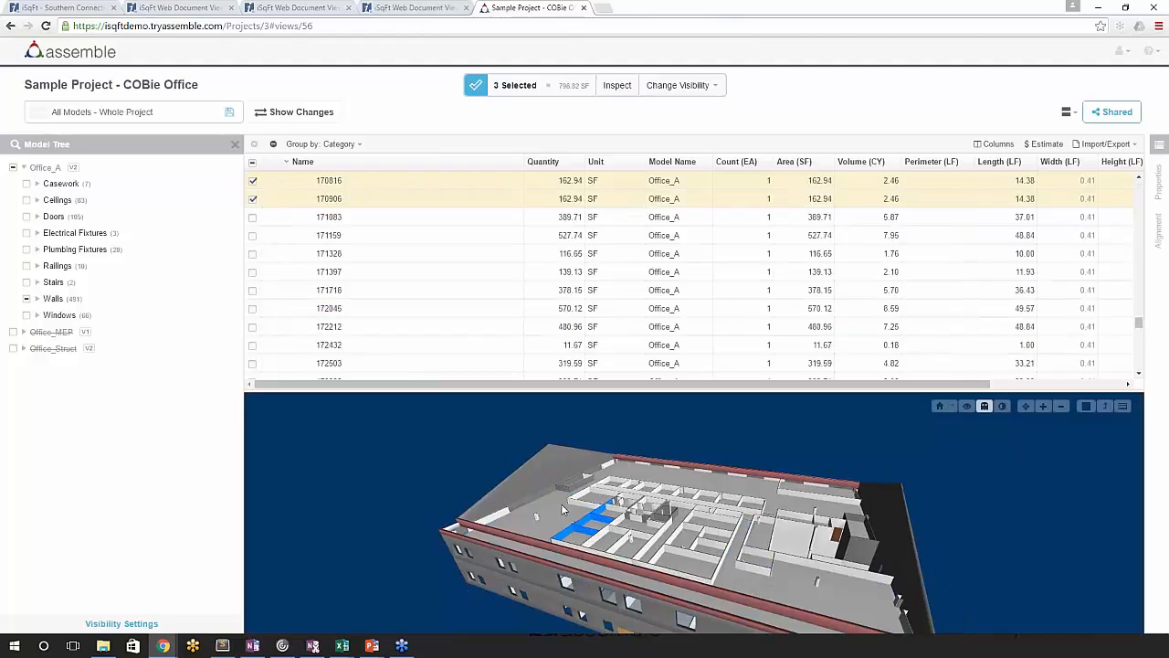
- Open the properties of the selected walls, look at the Bid Package choices, and add a fourth adjoining wall to the selection
left_click(1158, 182)
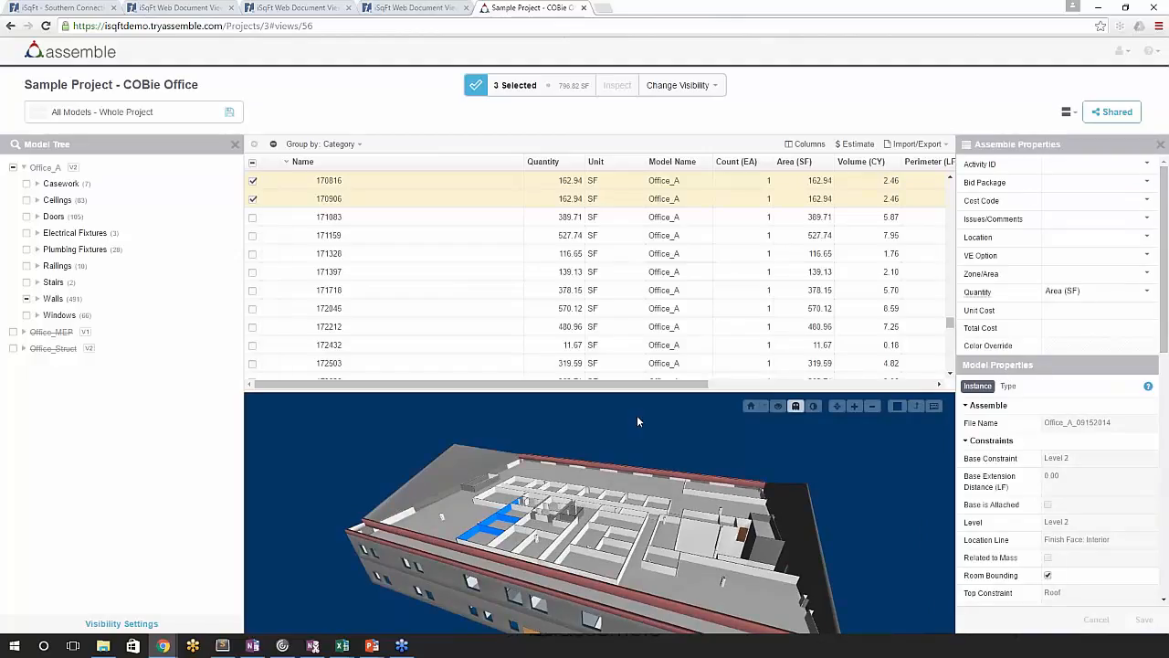
left_click(1067, 188)
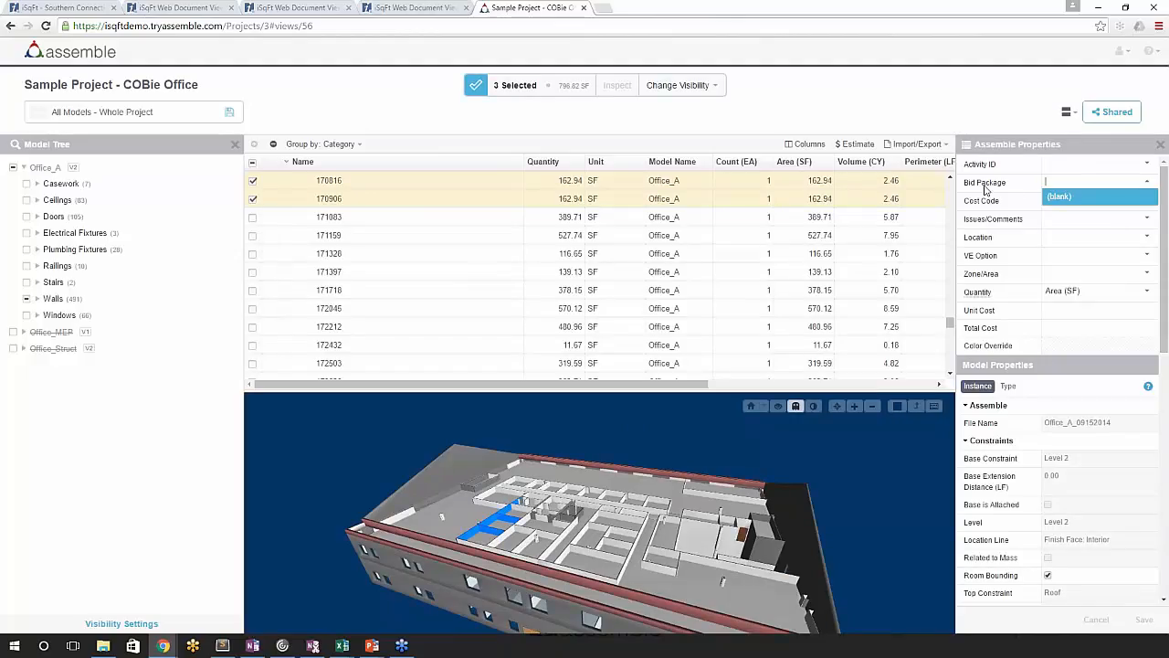
left_click(484, 546, "ctrl")
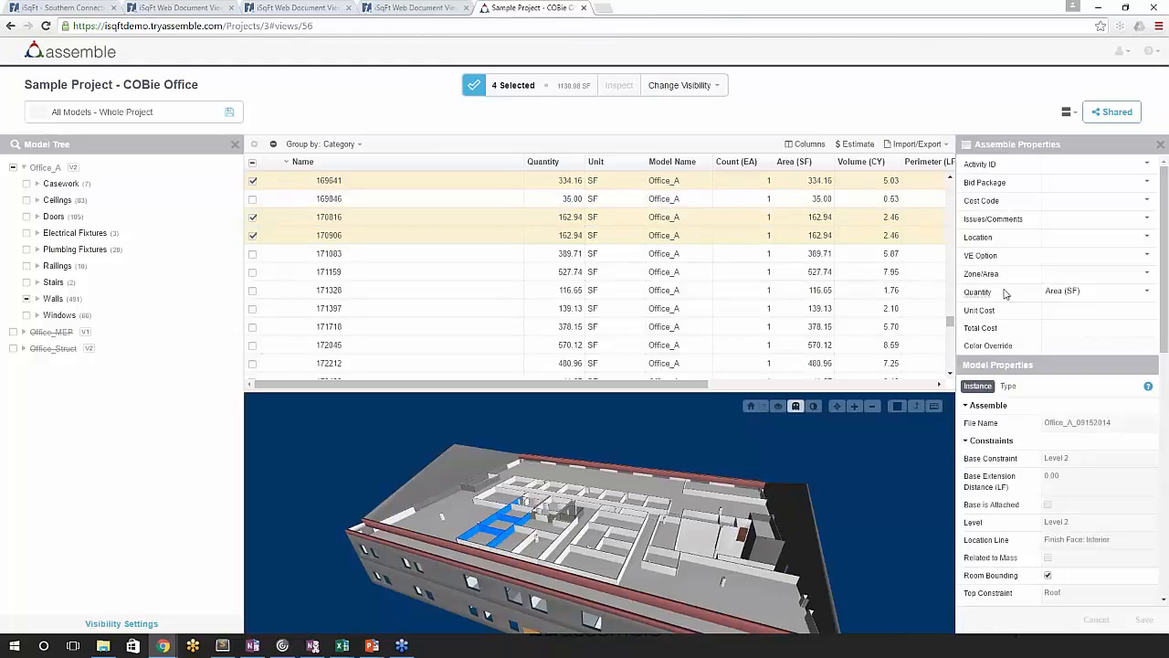
- Add "Div 9 - Interior Walls" as the Bid Package of the four selected walls and save the properties
left_click(1070, 181)
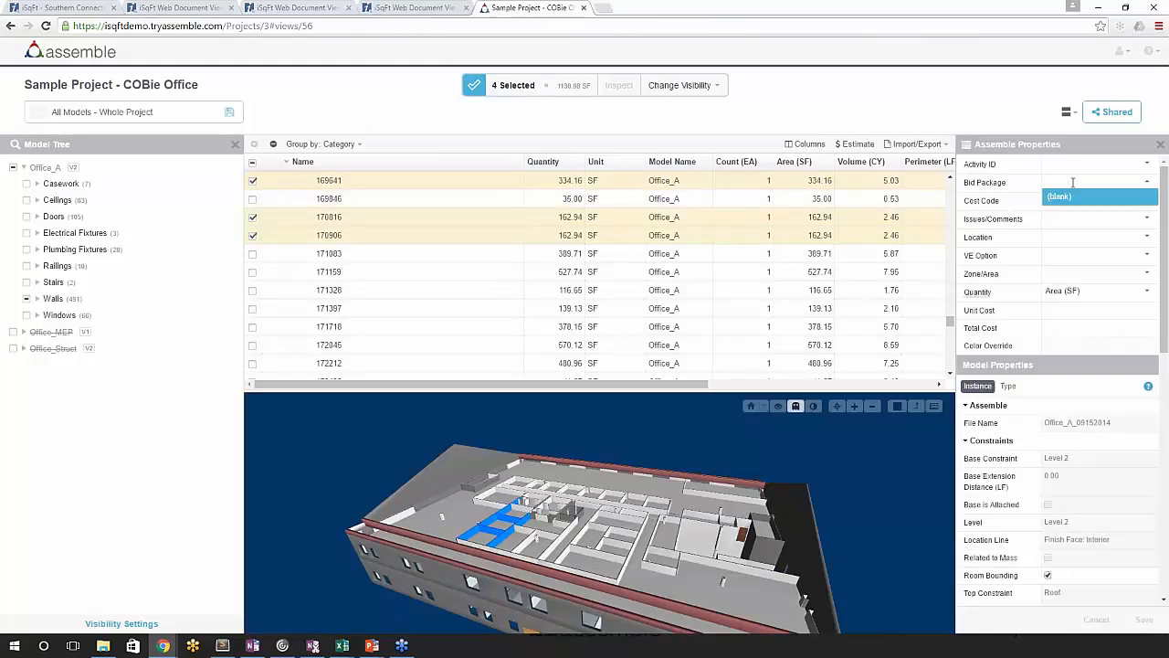
type("Div 9 - Interior w")
key("BackSpace")
type("Walls")
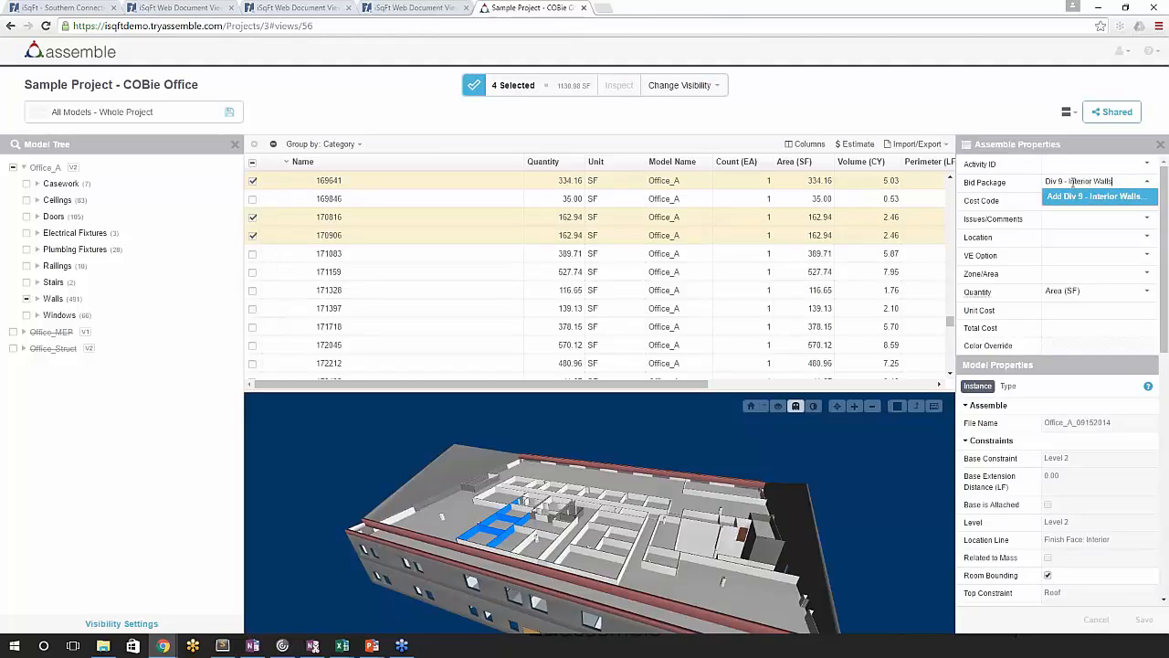
left_click(1089, 197)
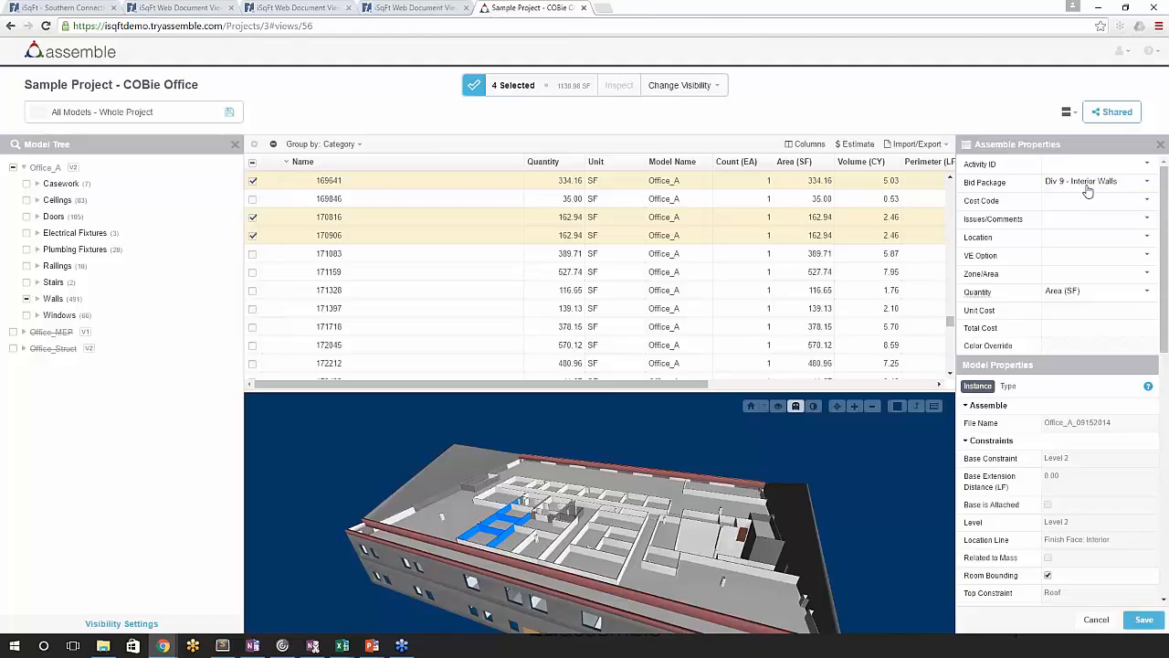
left_click(1144, 620)
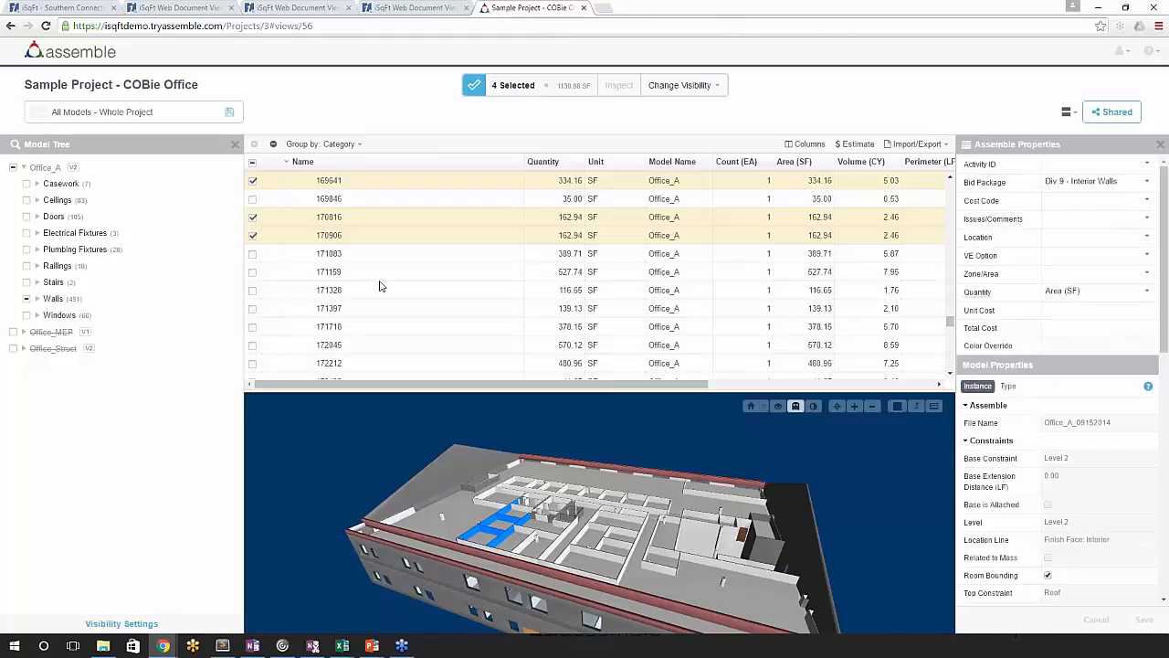
- Select the walls, ceilings and windows along the far side and gable end of the upper floor
left_click_drag(451, 550, 443, 578)
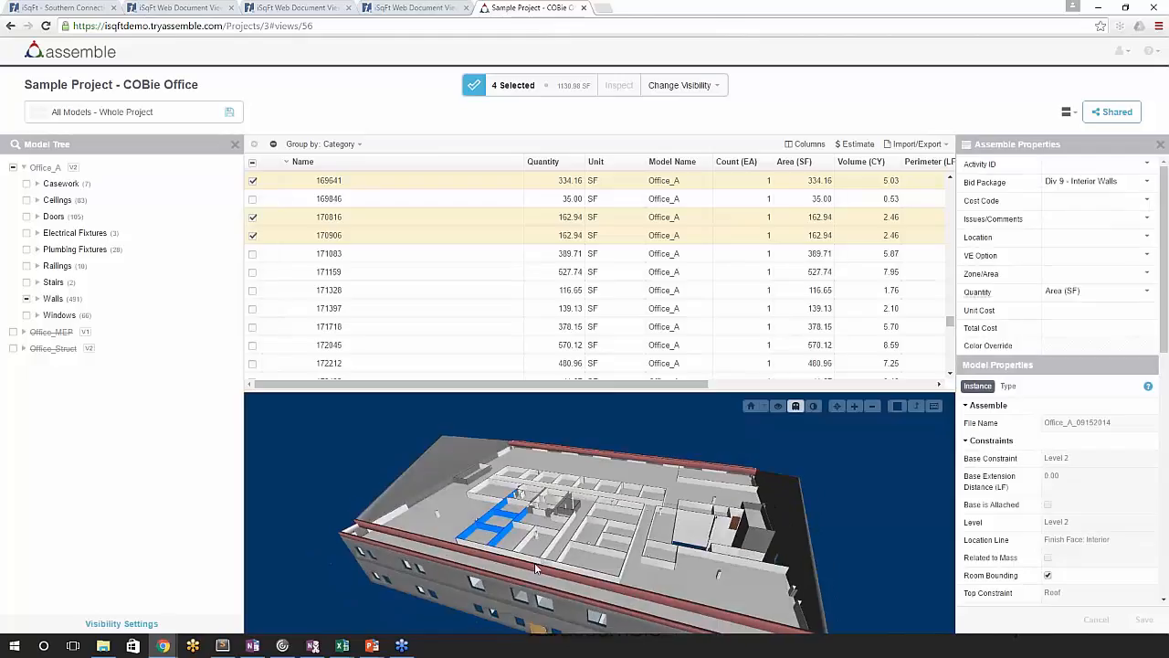
left_click_drag(1165, 329, 1168, 624)
left_click_drag(1164, 511, 1165, 256)
left_click(478, 458)
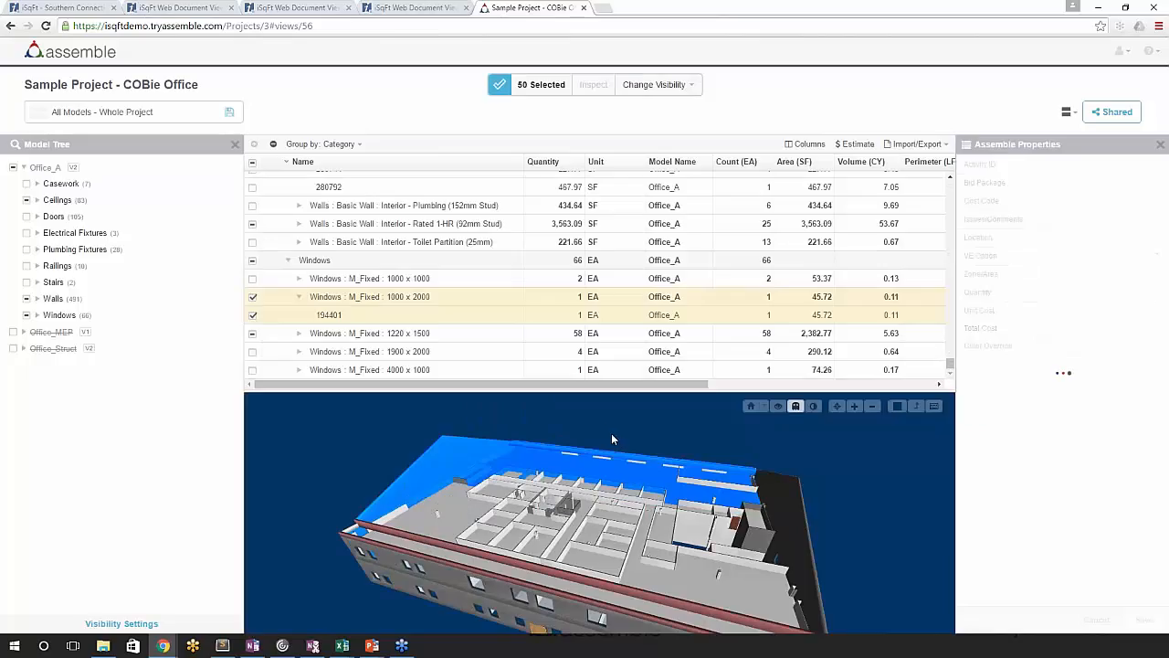
- Clear the model selection and add a new visibility rule for the Office_A model
left_click(611, 433)
left_click(122, 623)
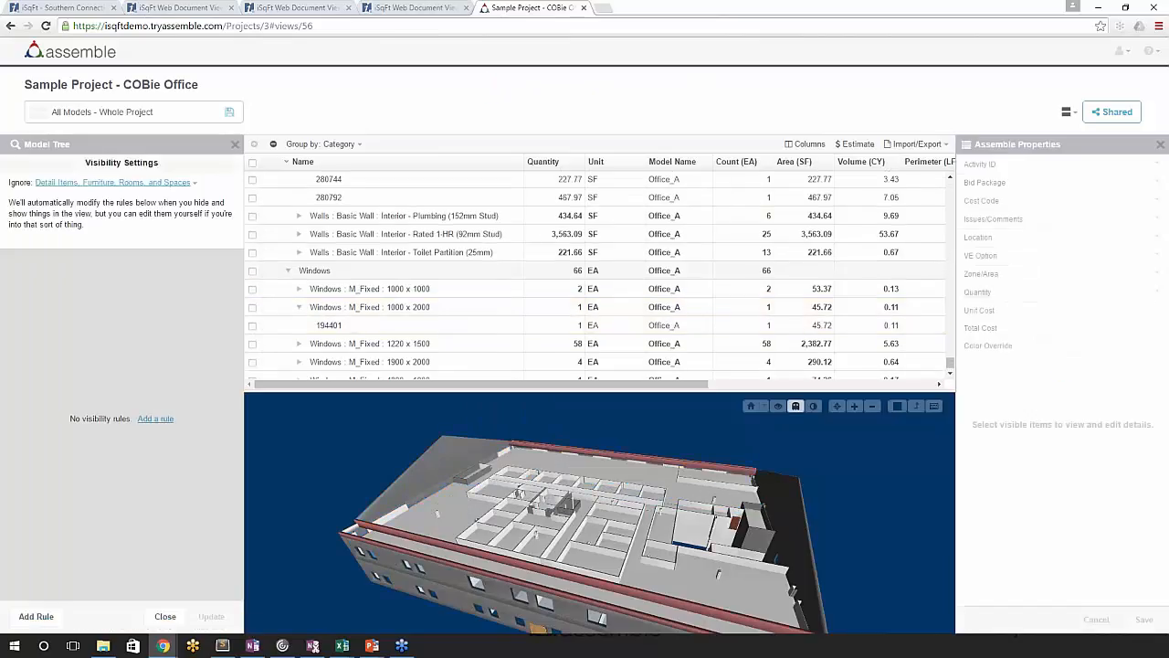
left_click(149, 413)
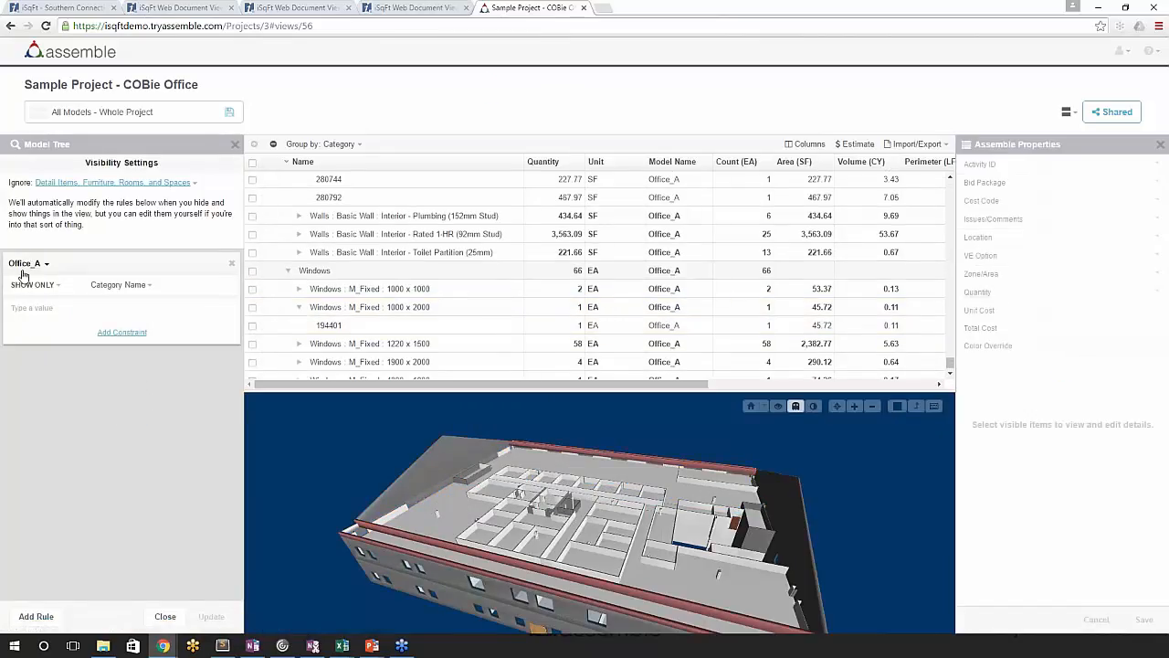
- Set the Office_A rule to show only objects whose Bid Package is "Div 9 - Interior Walls" and update the view
left_click(128, 291)
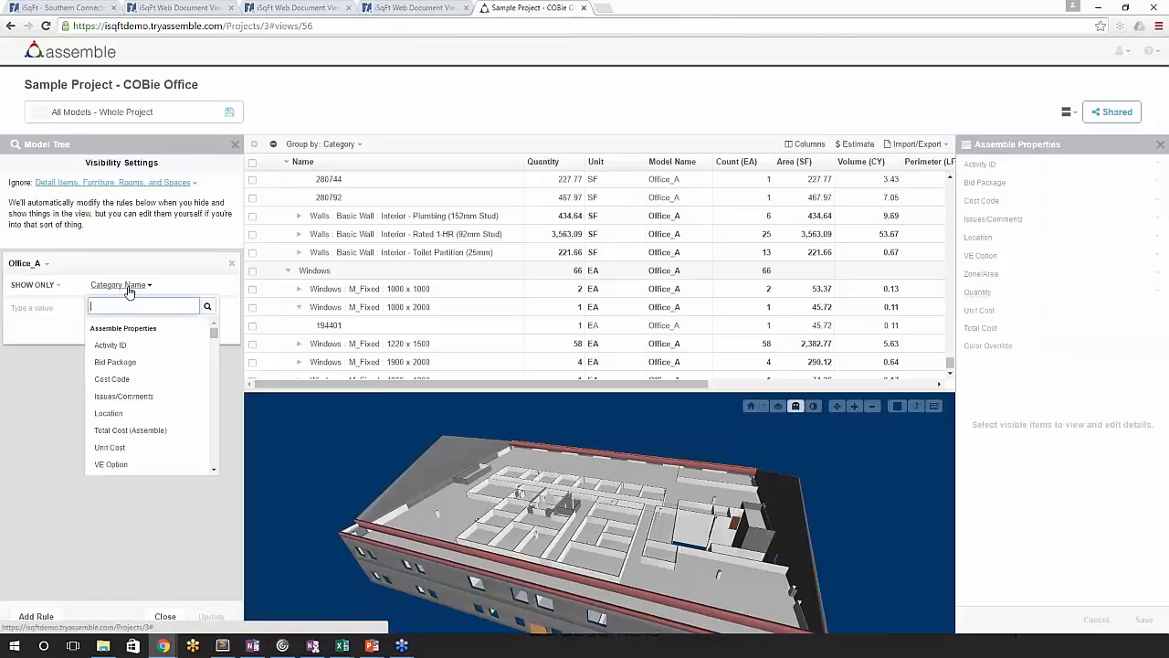
type("bi")
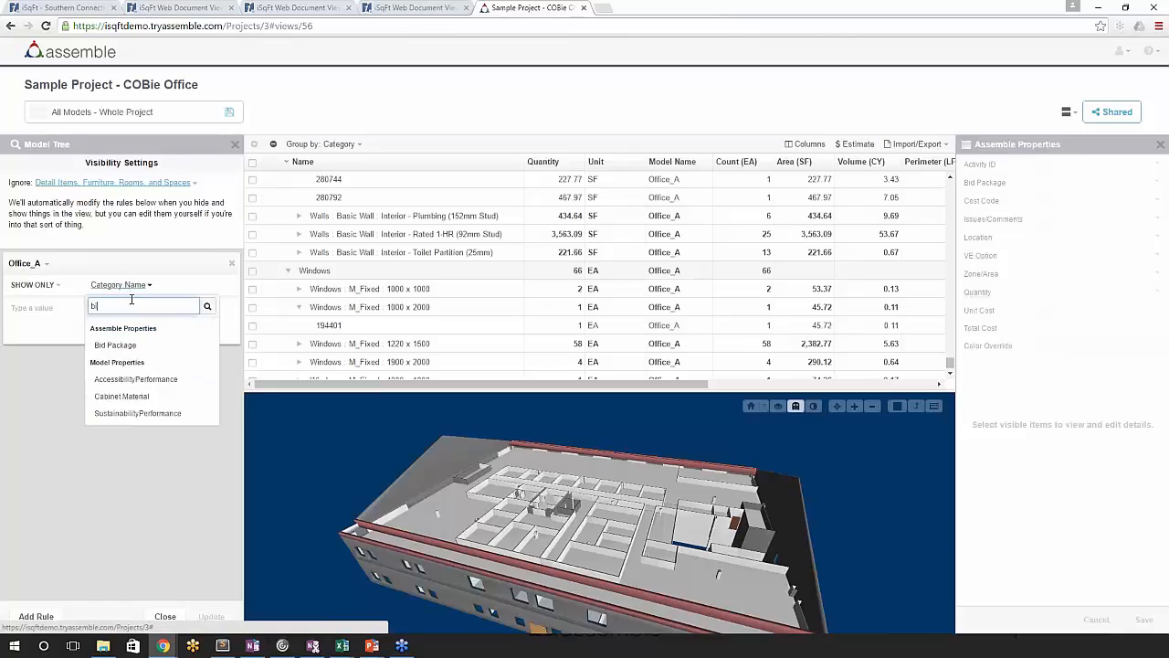
left_click(115, 344)
left_click(37, 311)
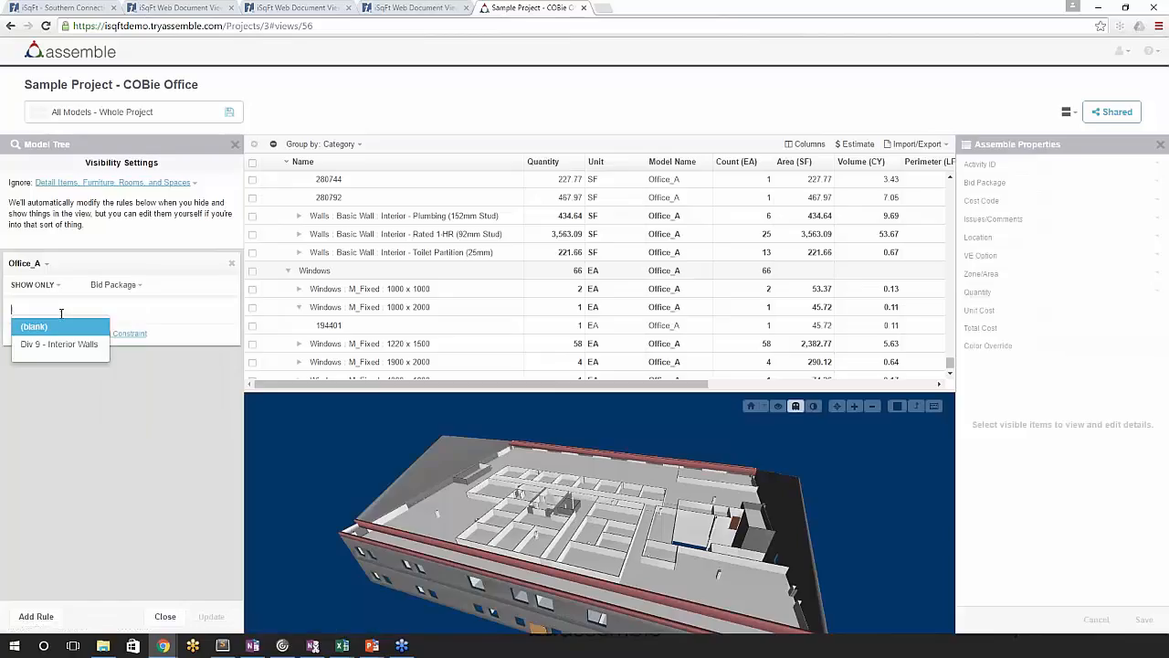
left_click(34, 345)
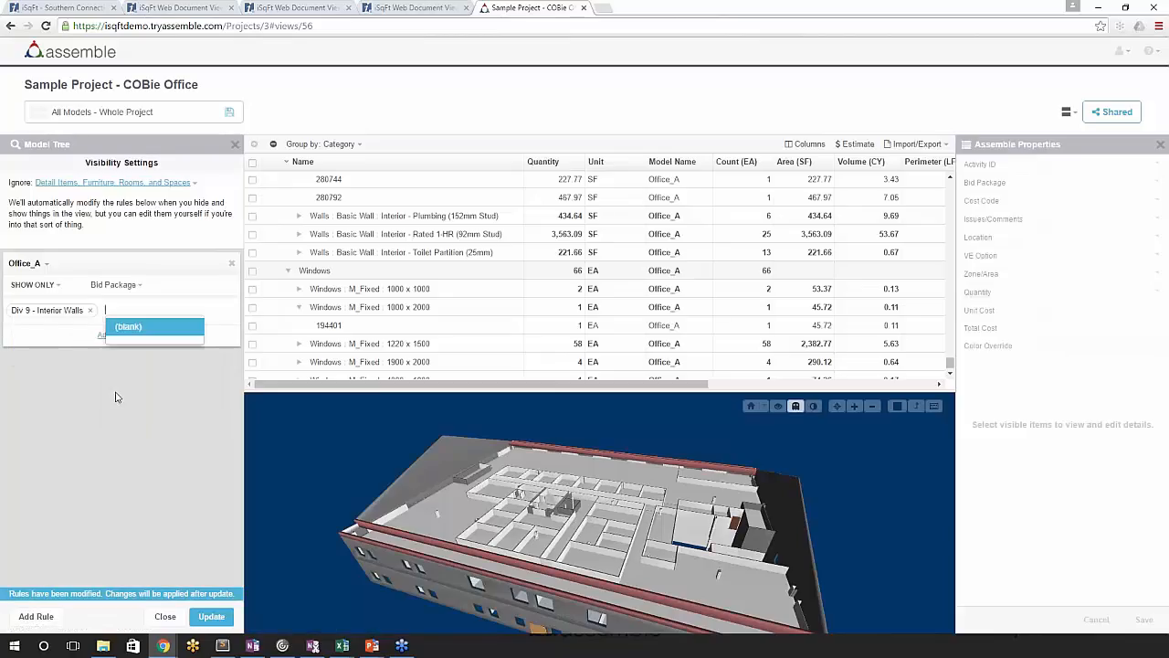
left_click(212, 618)
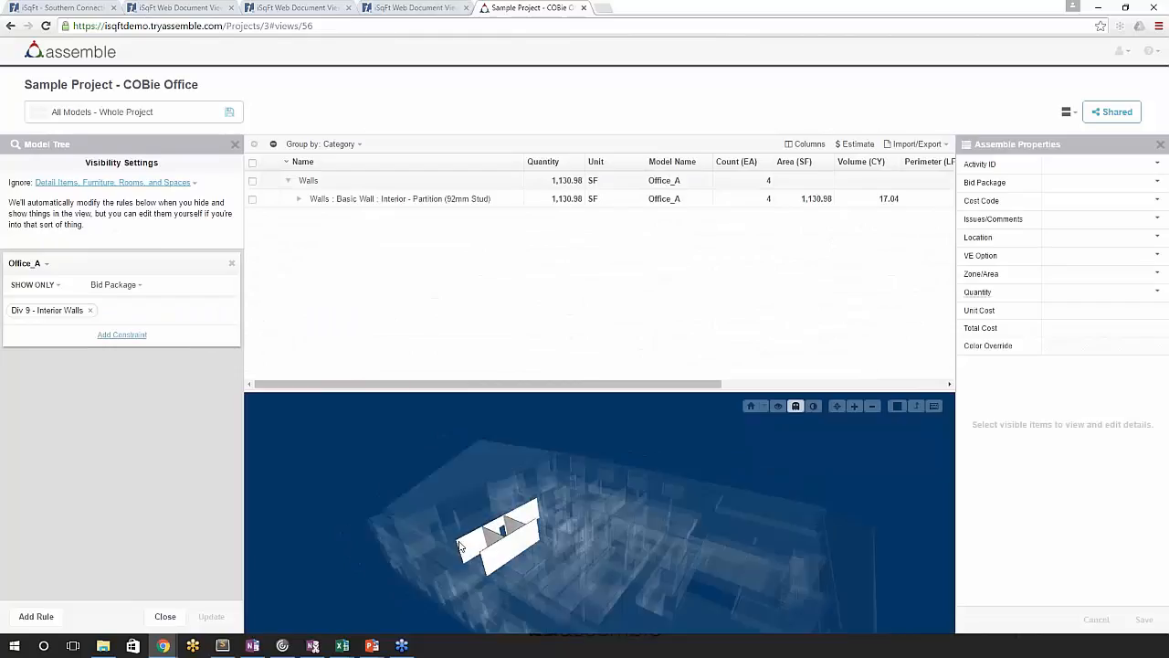
- Select the whole Walls group, set its Quantity property to Length (LF), and save the properties
left_click(288, 180)
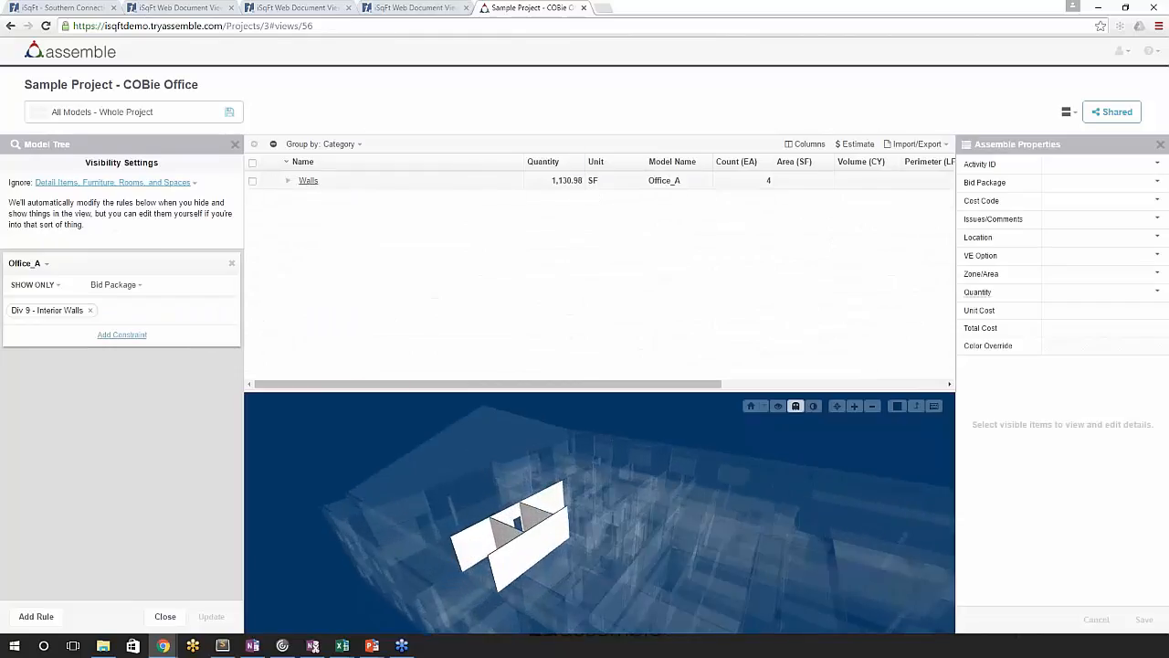
left_click(559, 181)
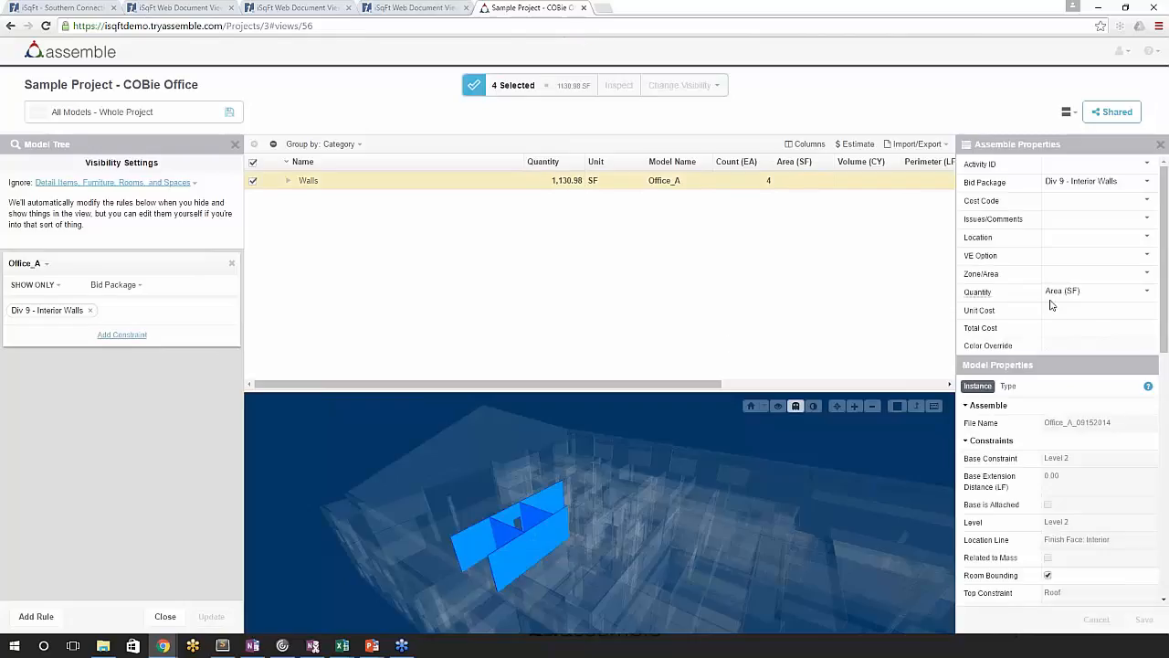
left_click(1058, 289)
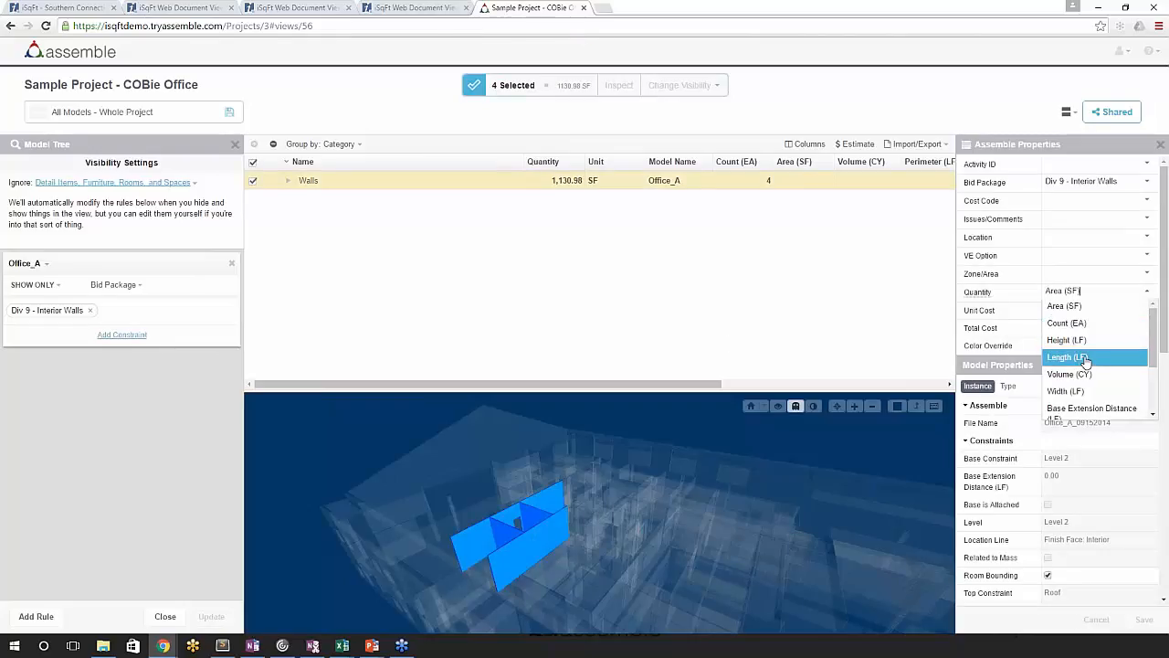
left_click(1083, 358)
left_click(1143, 619)
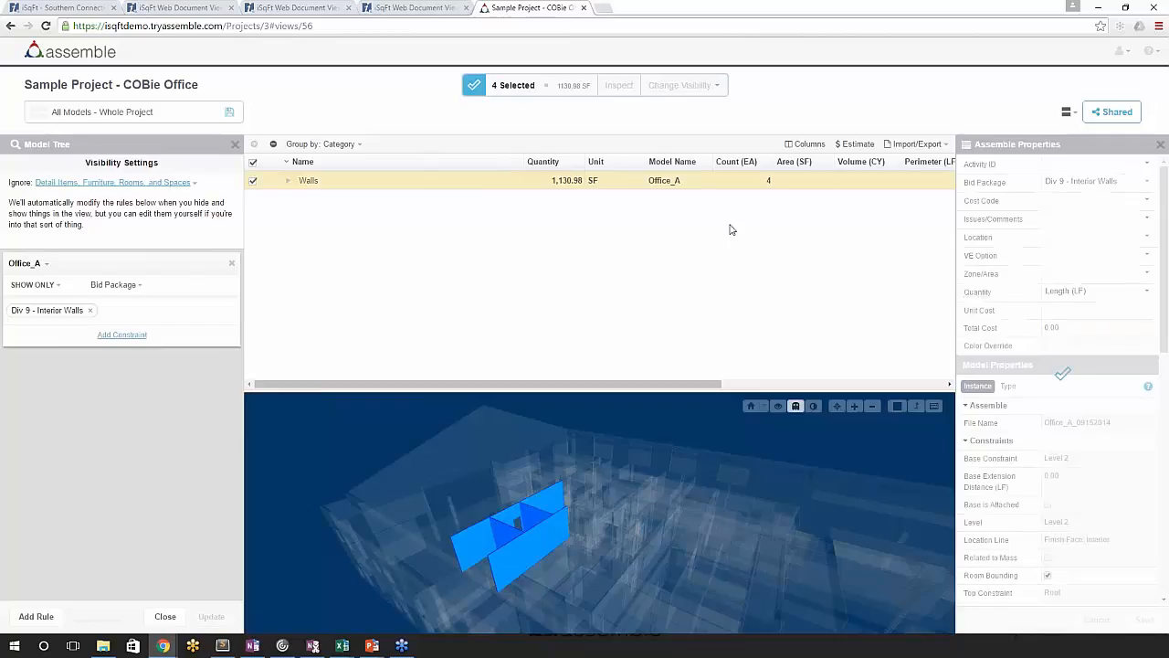
- Expand the Walls group and its Interior - Partition (92mm Stud) type to examine the quantities of the individual walls
left_click_drag(608, 385, 634, 385)
left_click_drag(398, 378, 320, 378)
left_click(299, 199)
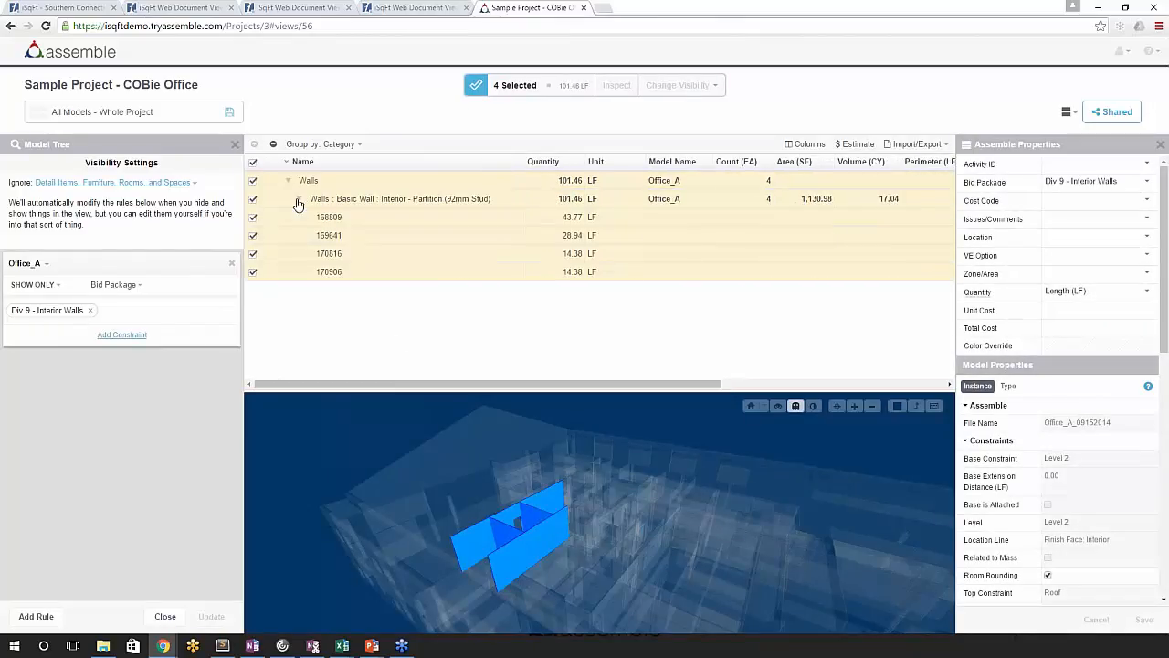
left_click_drag(430, 384, 402, 470)
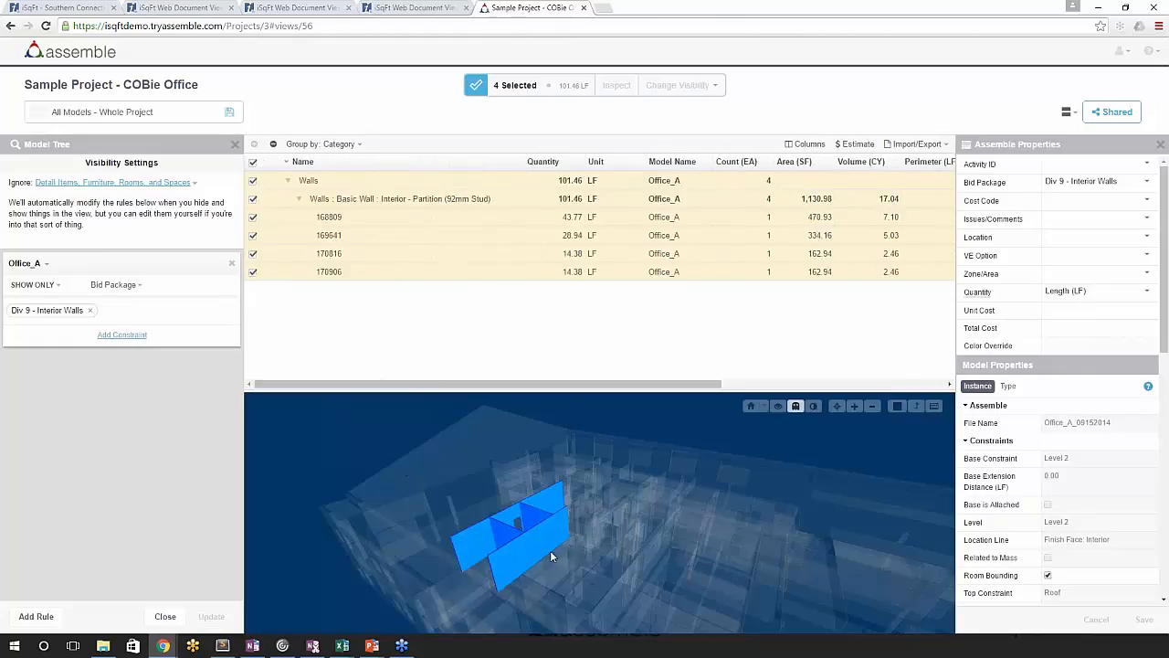